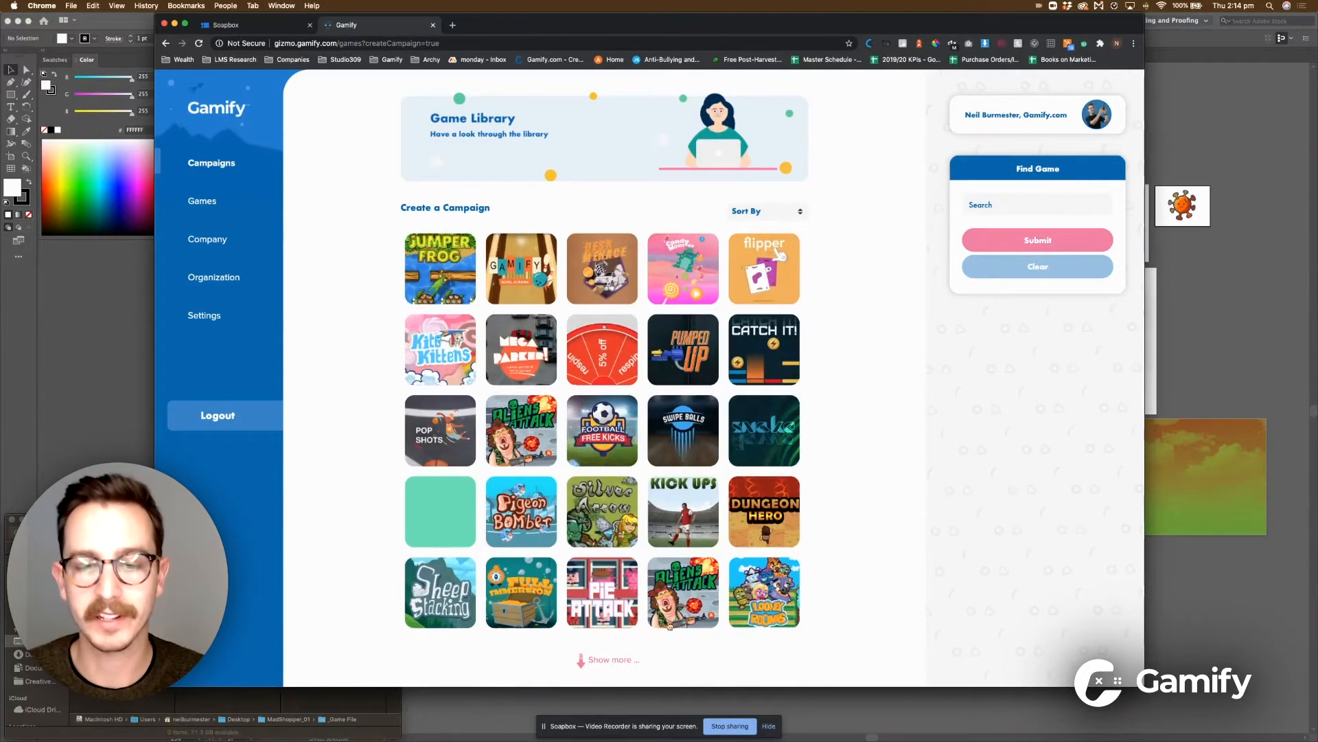
# Show more games in the library, select Kite Kittens for the campaign, and play its preview with the music muted.
pyautogui.click(613, 659)
pyautogui.scroll(-5, 865, 584)
pyautogui.scroll(3, 865, 583)
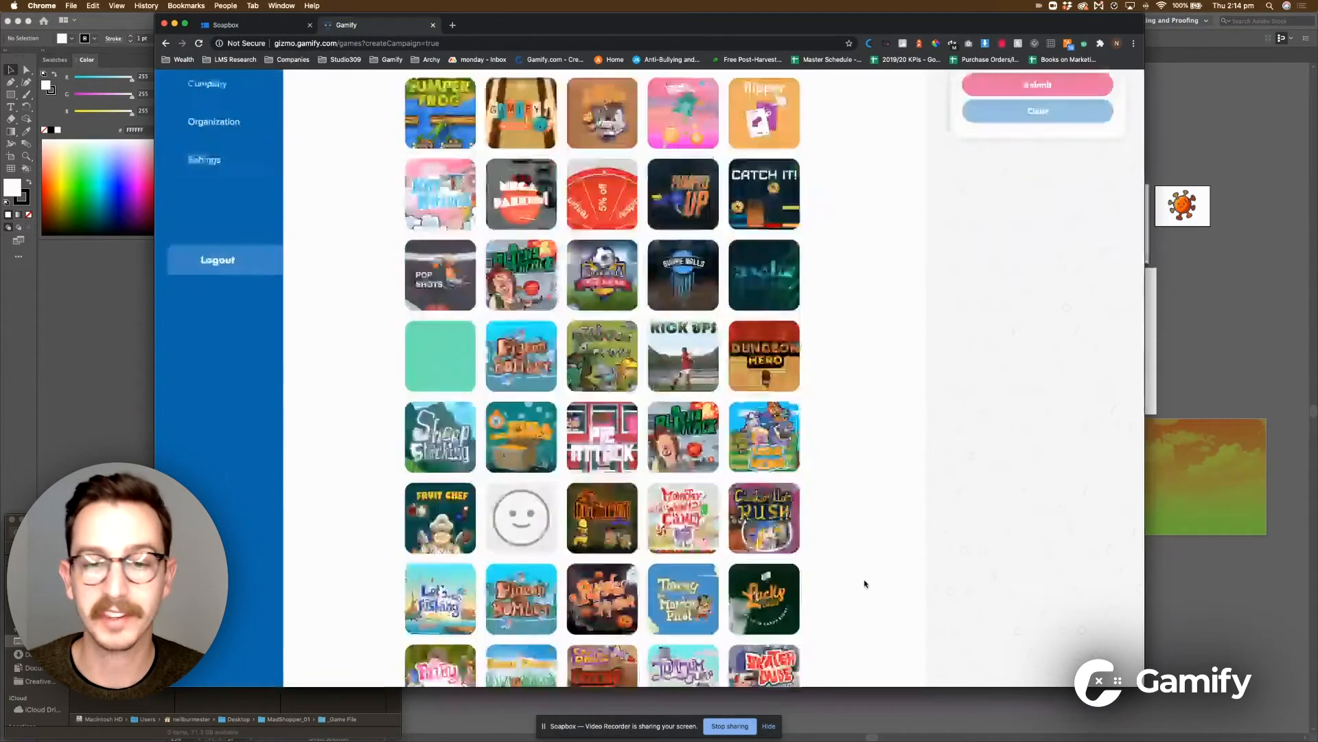
pyautogui.scroll(2, 865, 583)
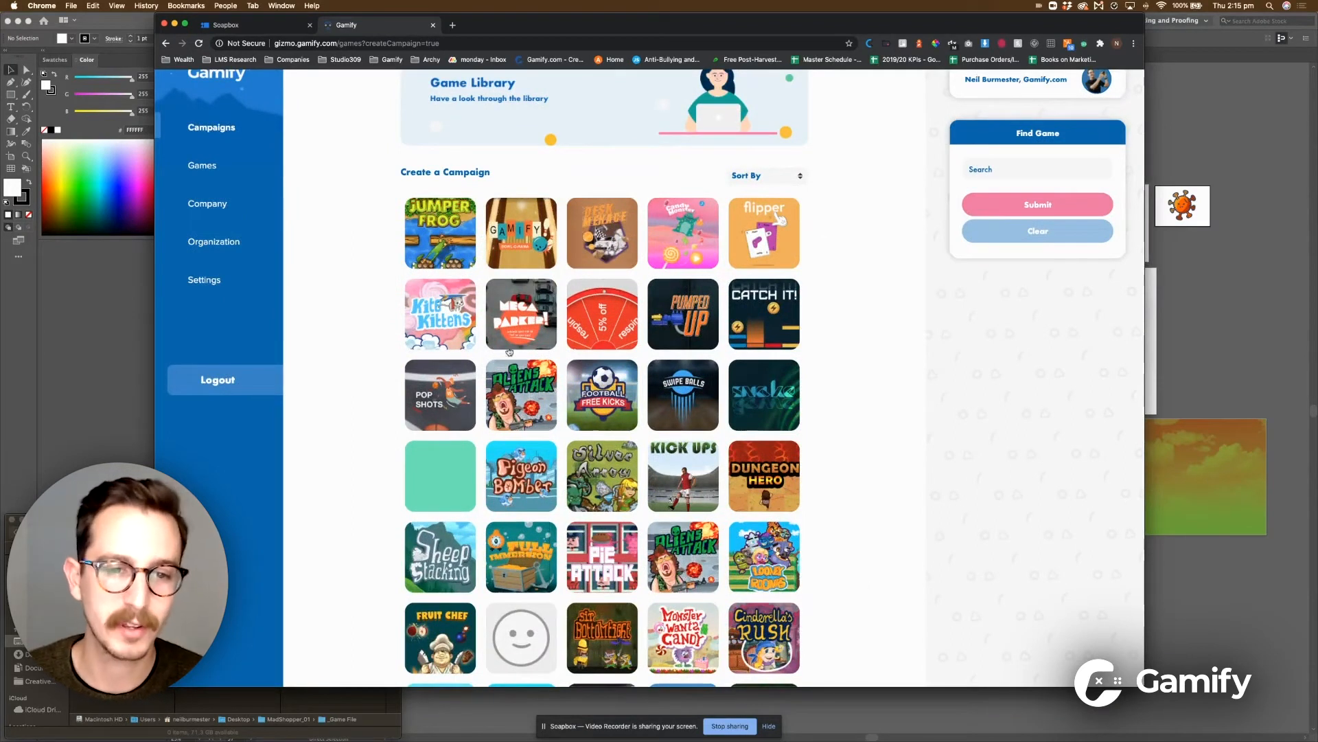
pyautogui.click(459, 322)
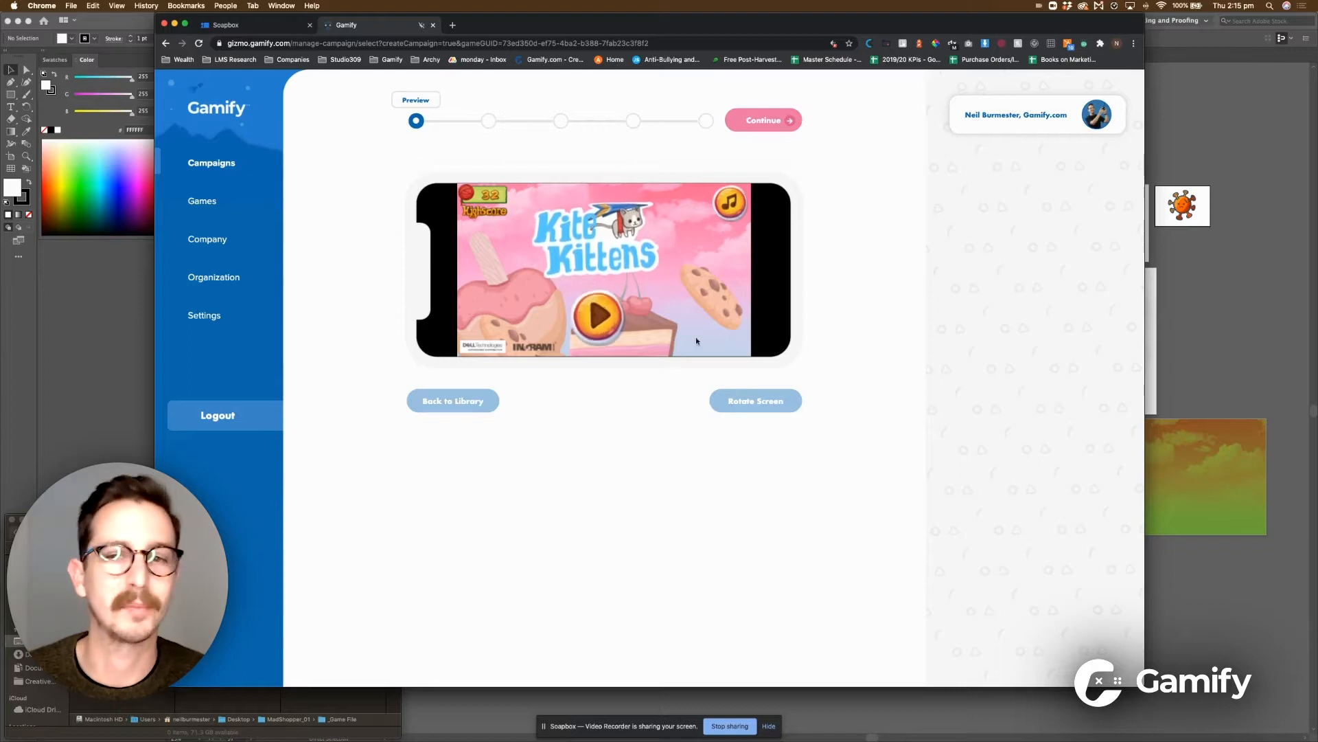
pyautogui.click(733, 210)
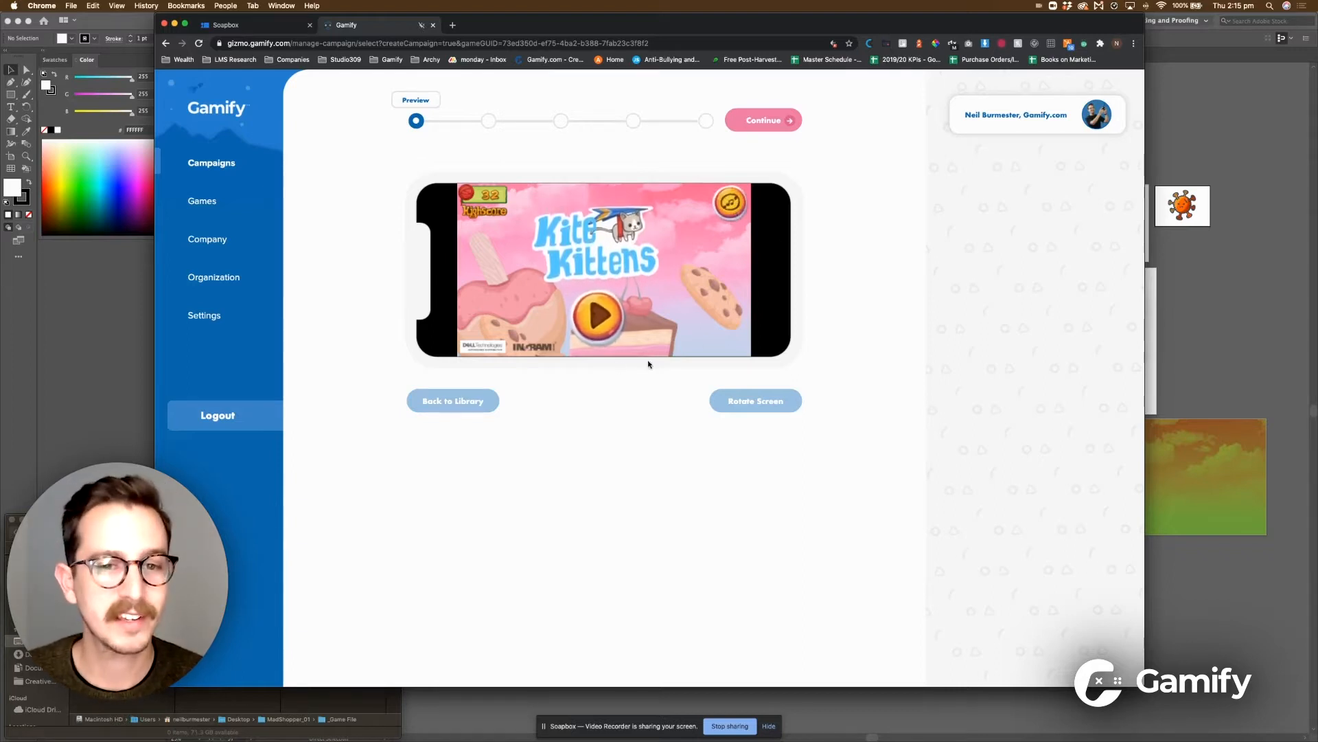
pyautogui.click(594, 313)
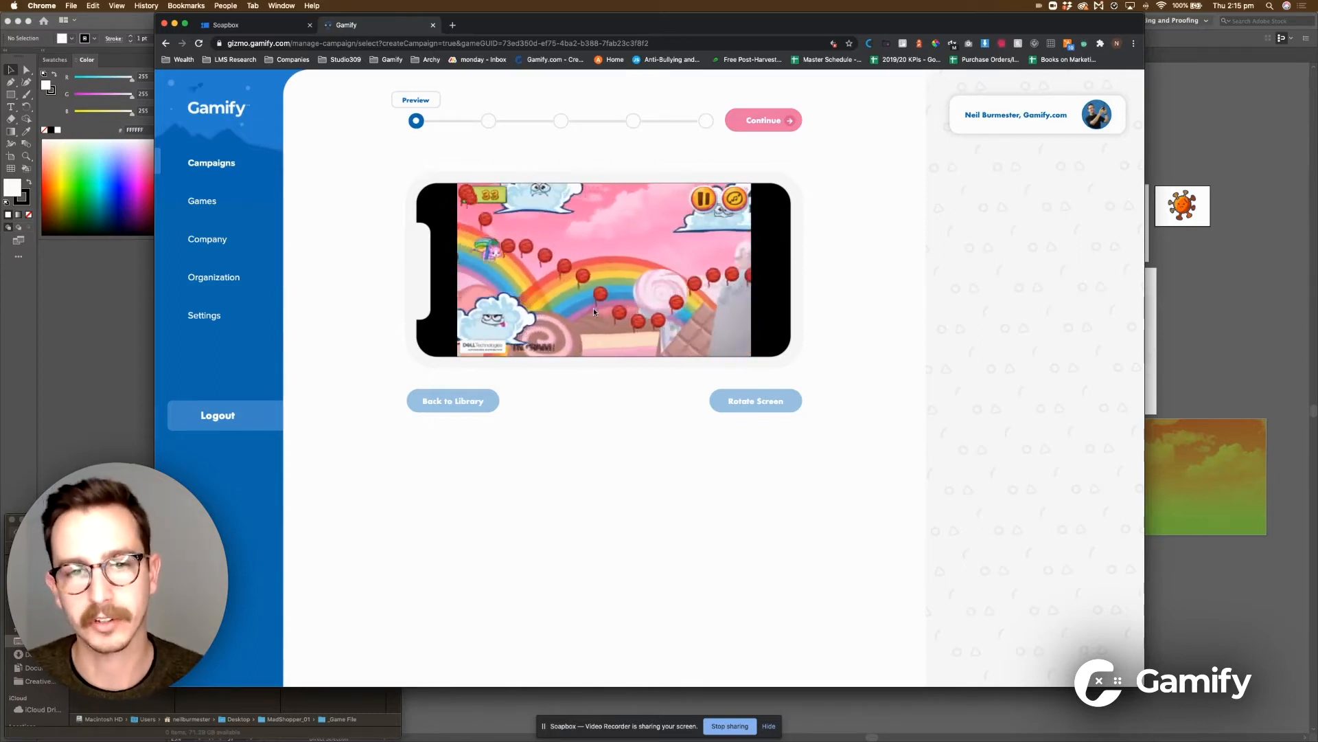
# Continue to the campaign details and name the campaign "Mad Shopper - 01".
pyautogui.click(763, 120)
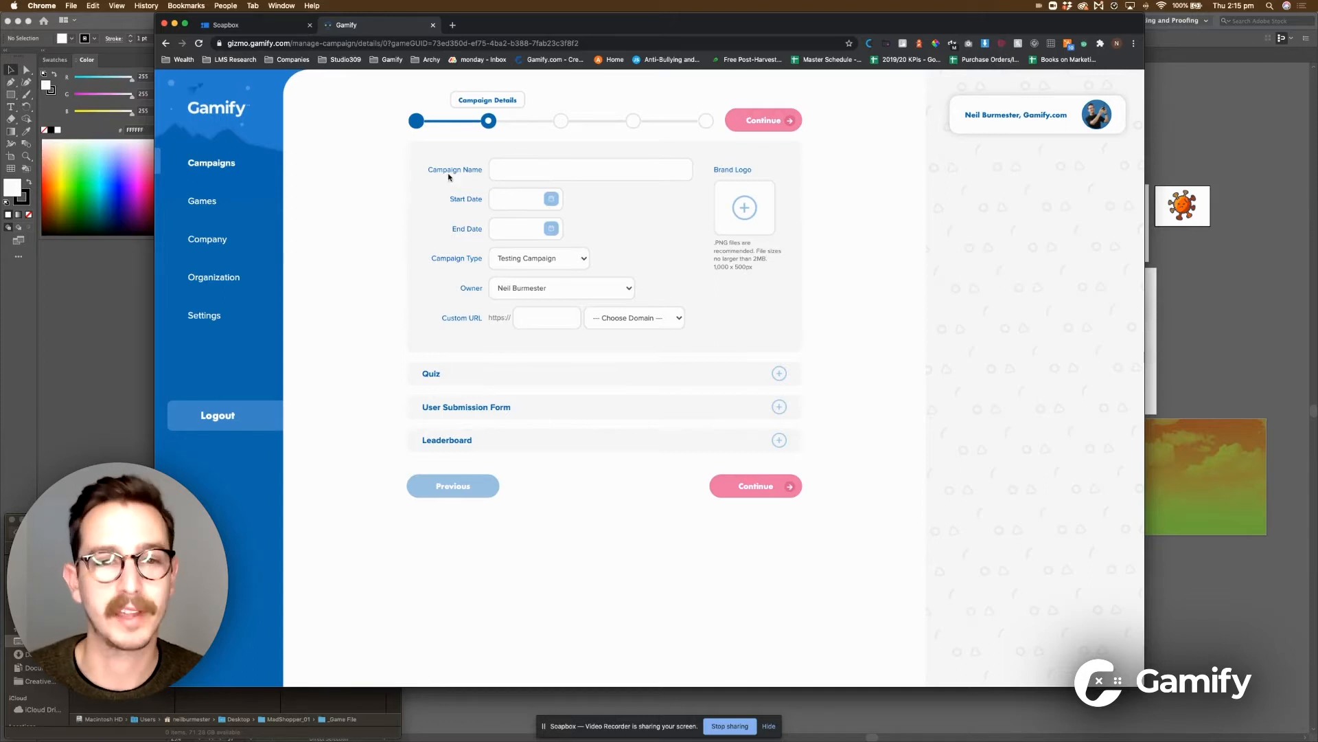
pyautogui.click(555, 171)
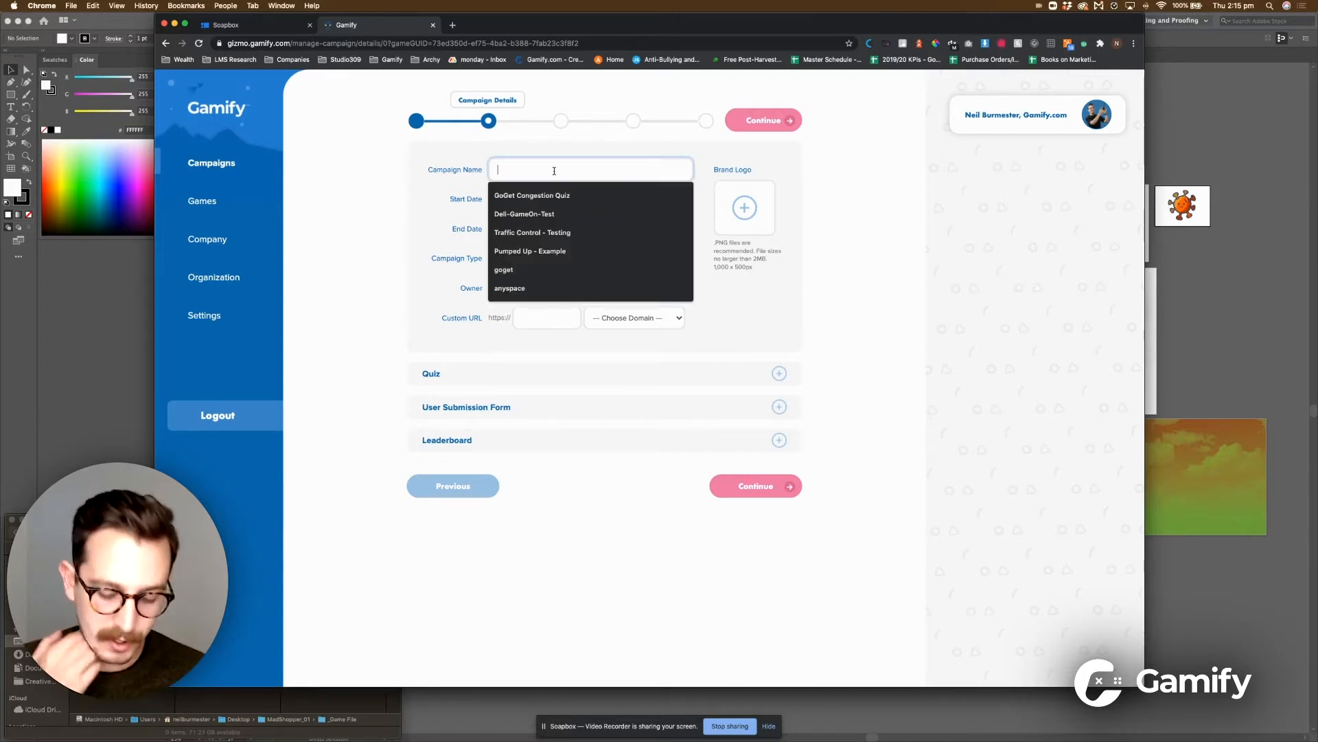
pyautogui.write('Mad Shopper - 01')
# Set the campaign's start date to 08/20/2020 and its end date to 08/27/2020.
pyautogui.click(529, 198)
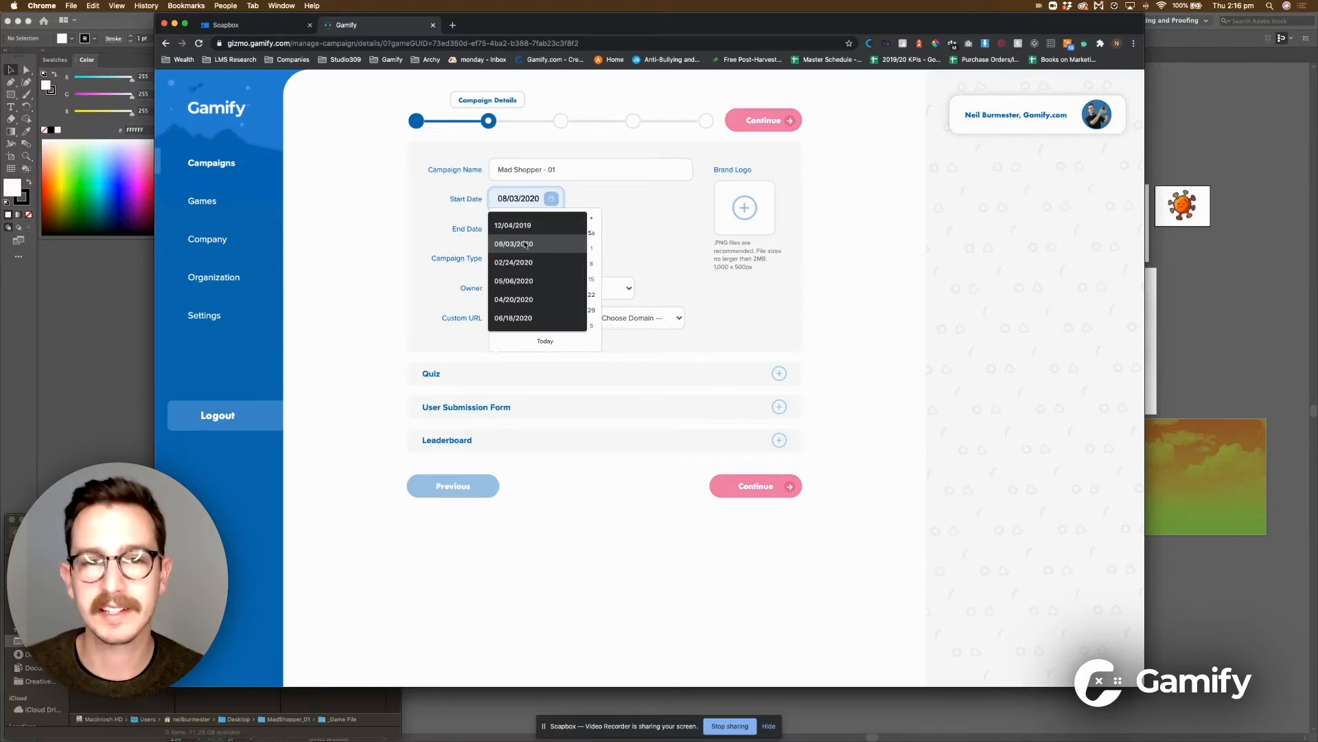
pyautogui.click(499, 230)
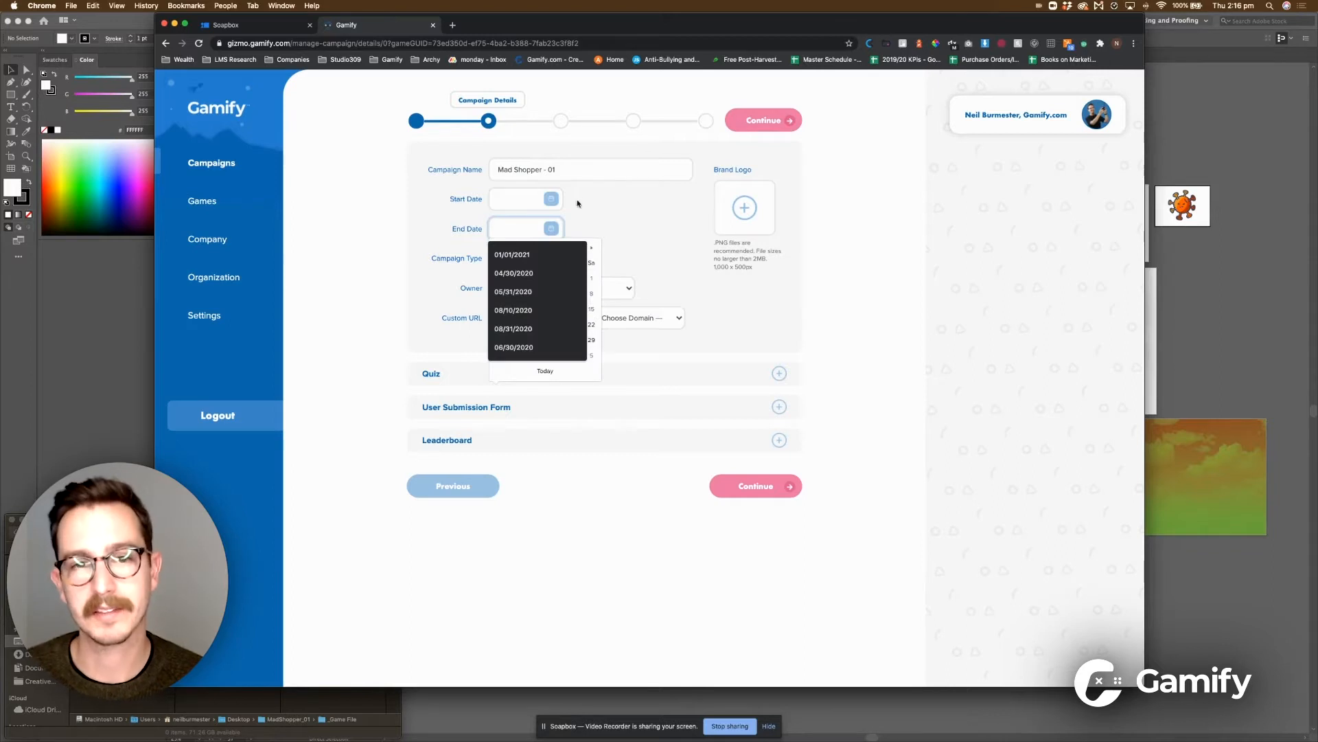
pyautogui.click(515, 197)
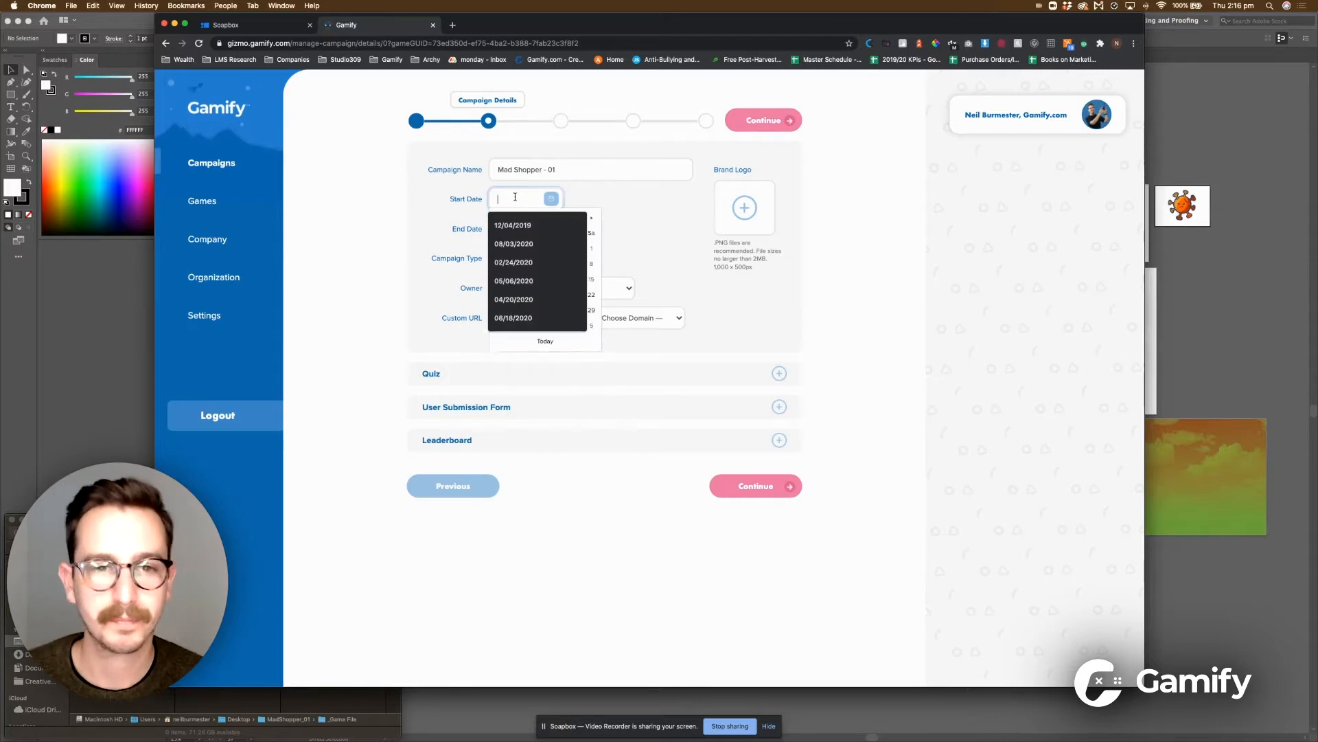
pyautogui.click(607, 206)
pyautogui.click(551, 199)
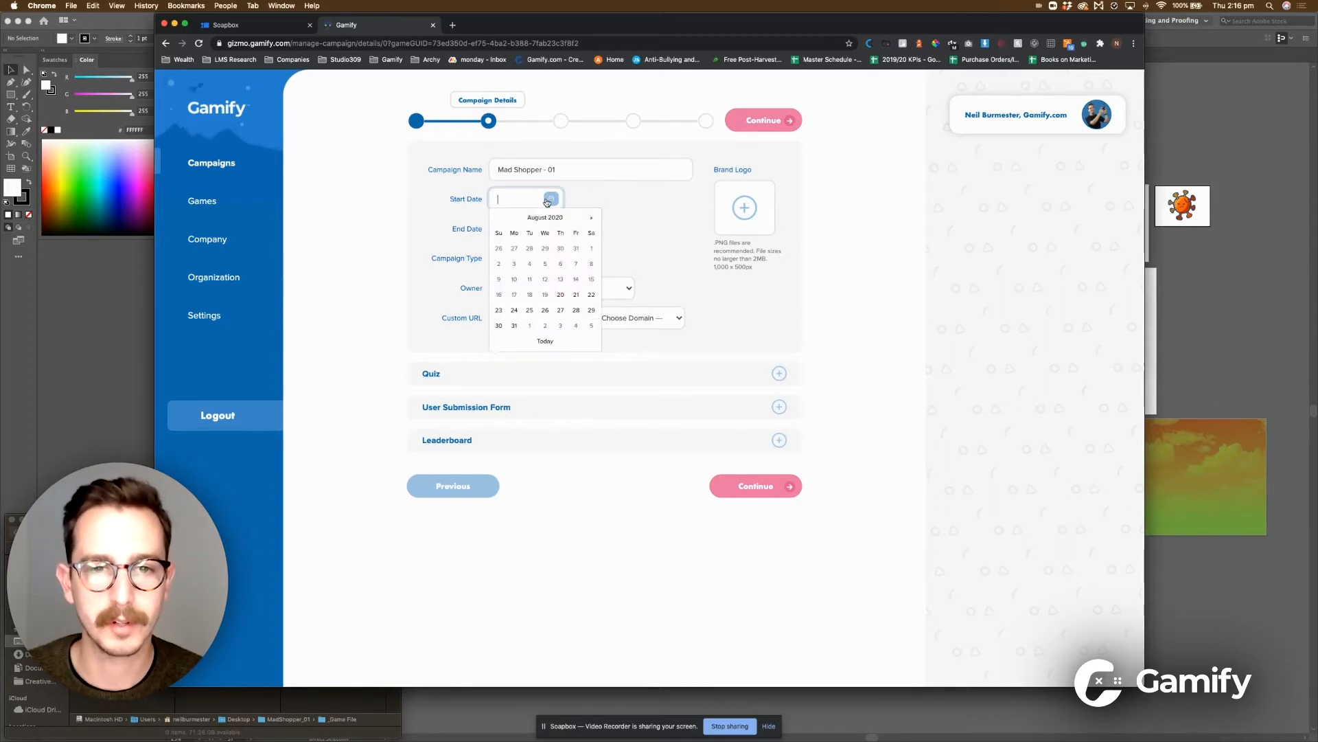
pyautogui.click(560, 295)
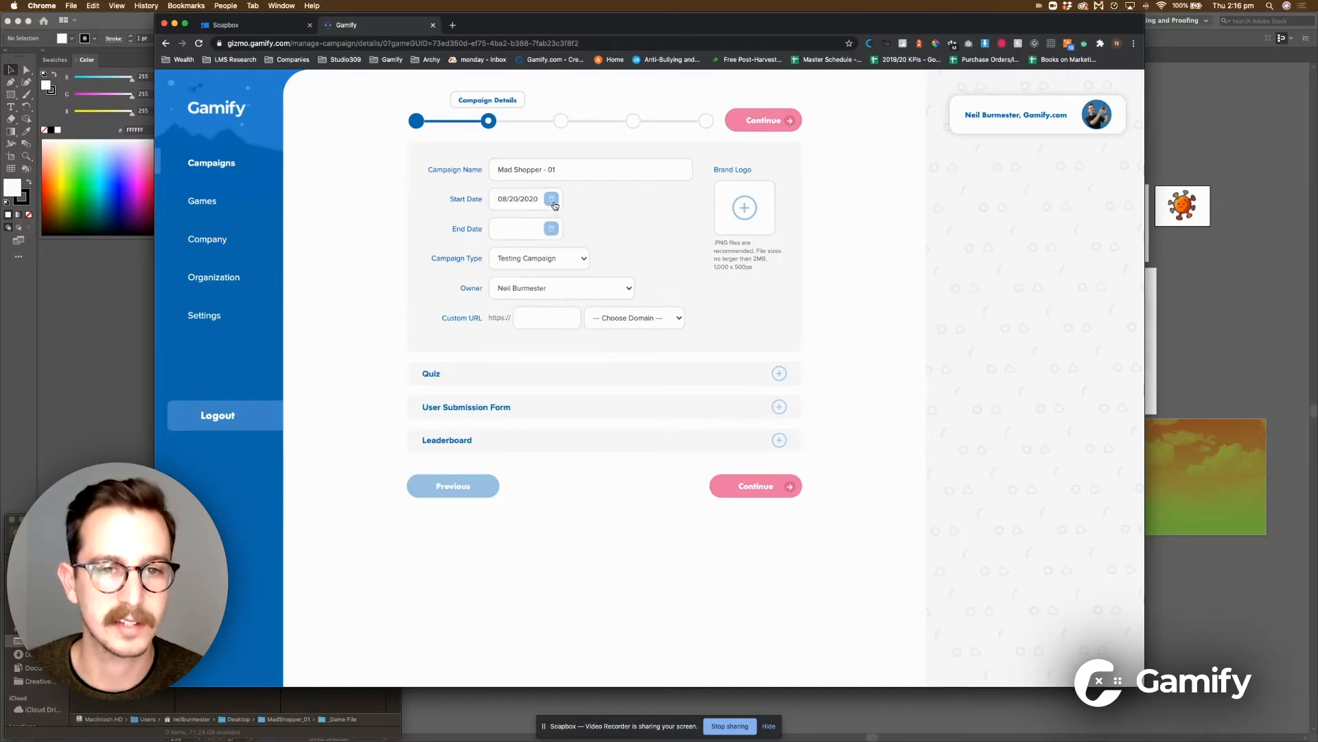
pyautogui.click(551, 228)
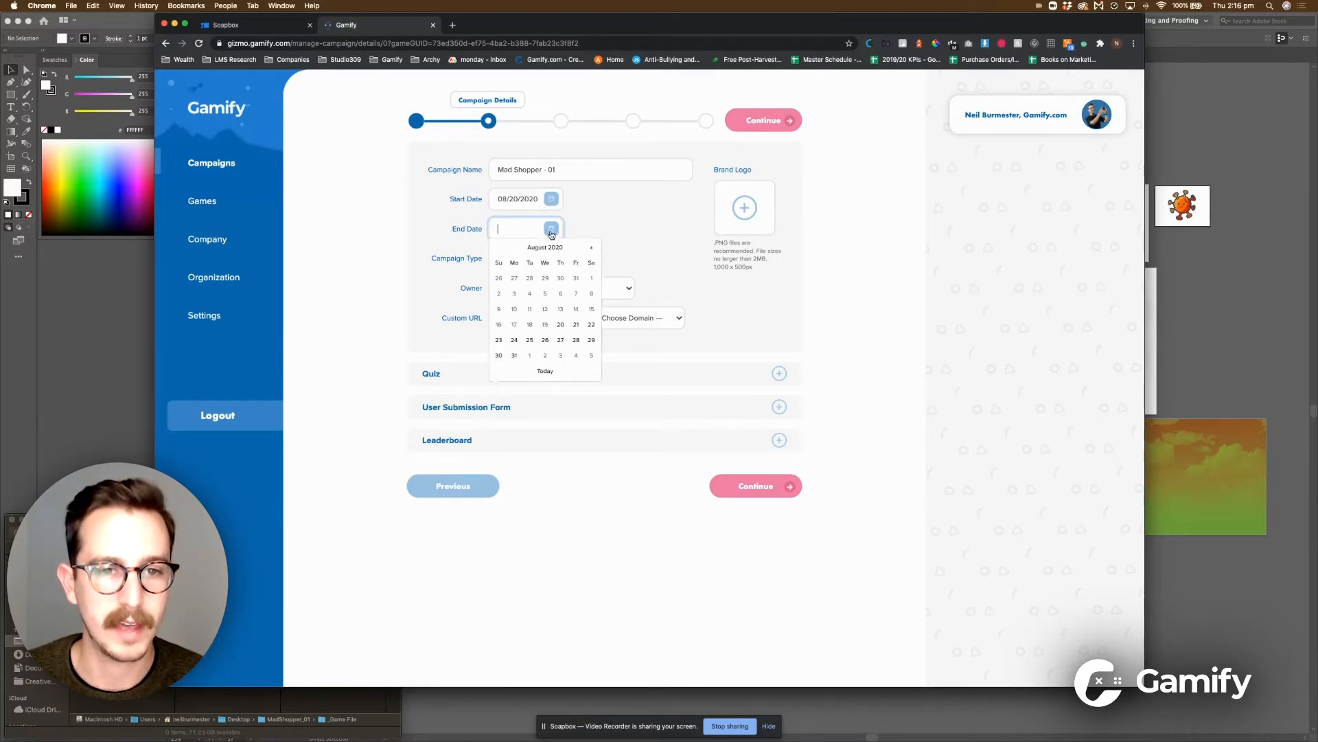
pyautogui.click(562, 340)
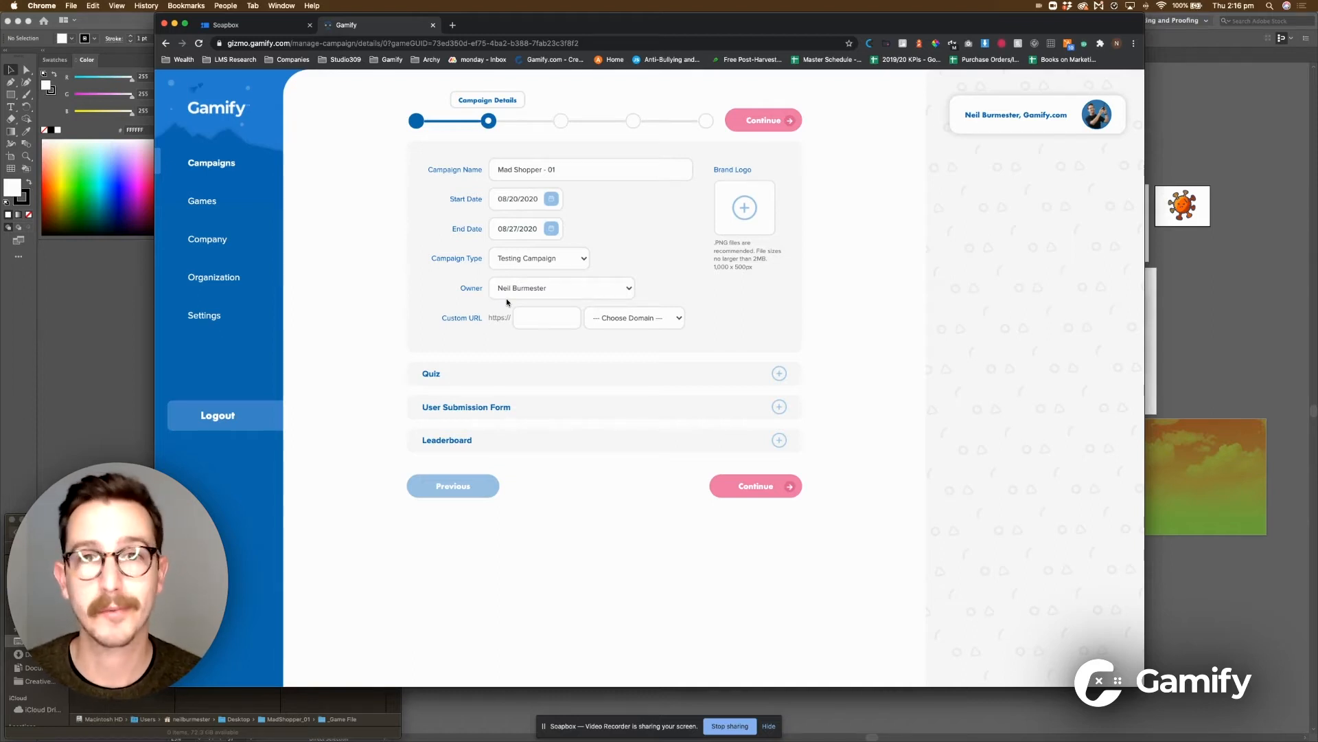
# Set the custom URL to "madshapper" on the .private.gamify.com domain.
pyautogui.click(536, 317)
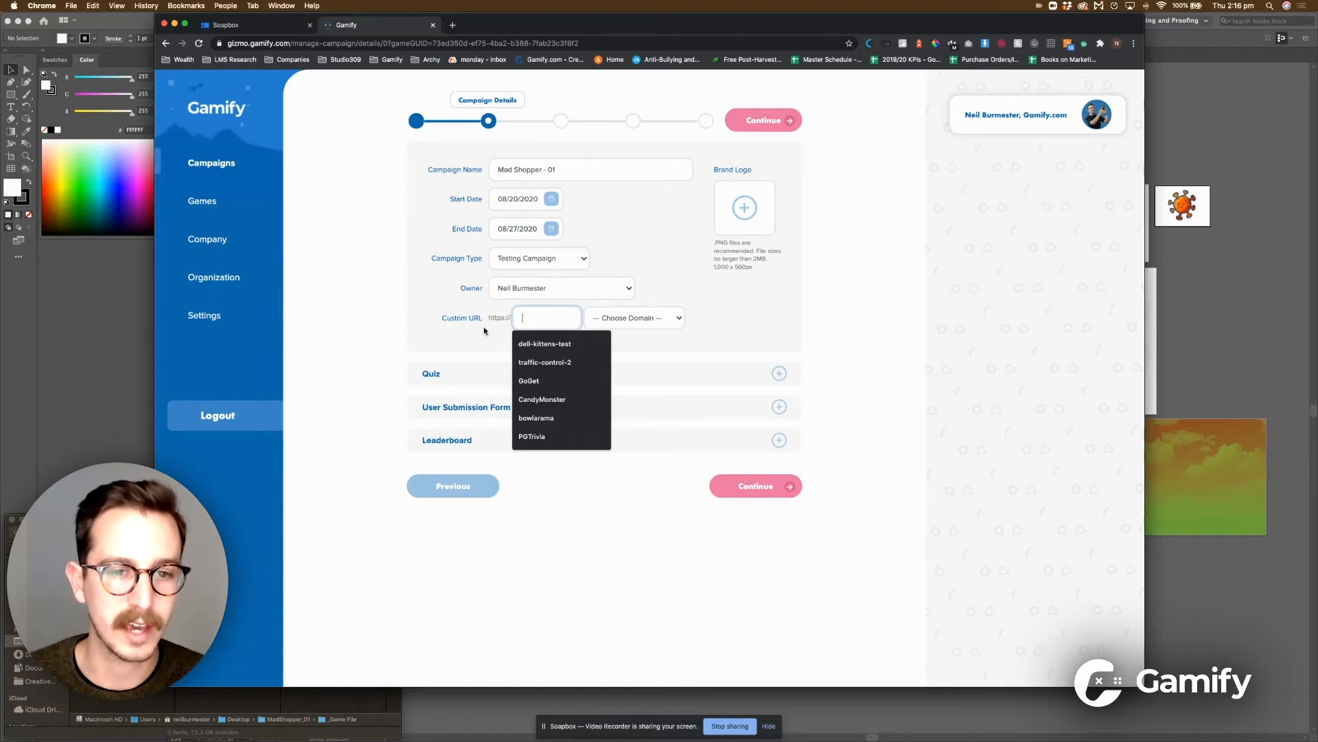
pyautogui.write('madshapper_')
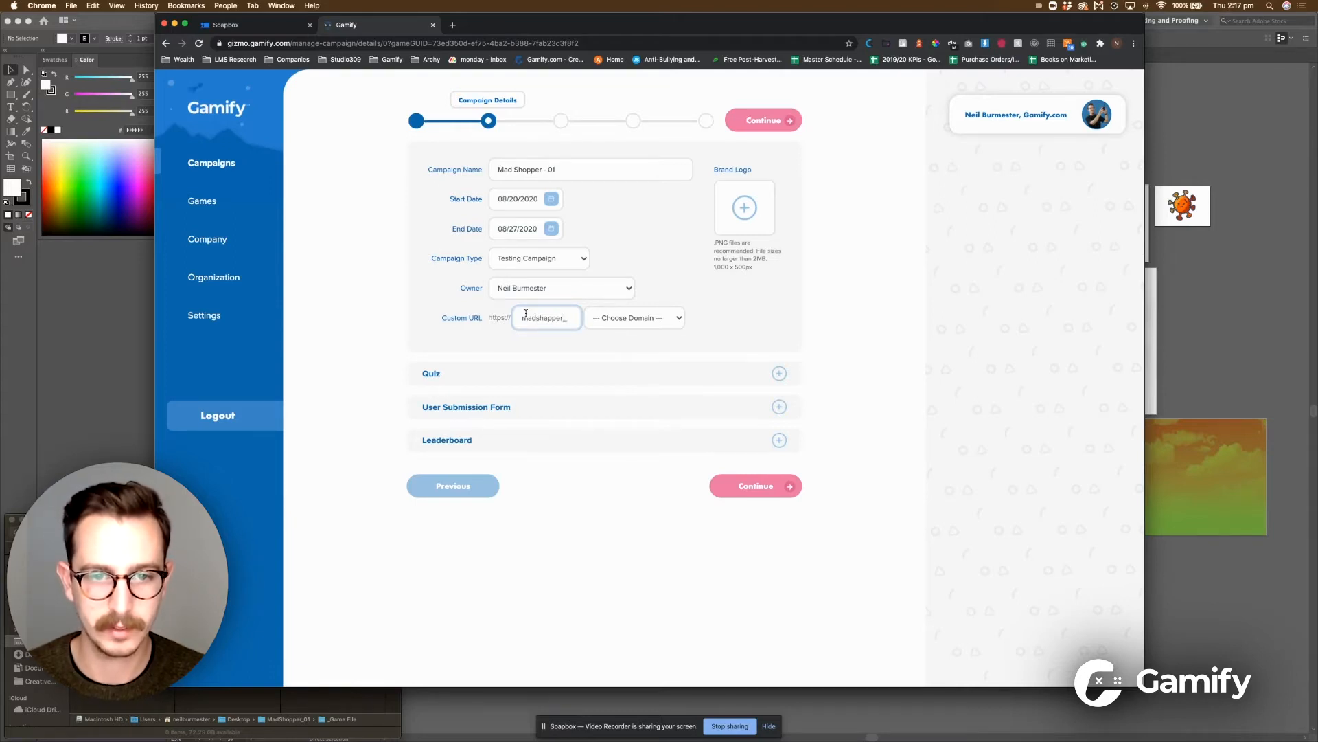
pyautogui.press('BackSpace')
pyautogui.click(655, 317)
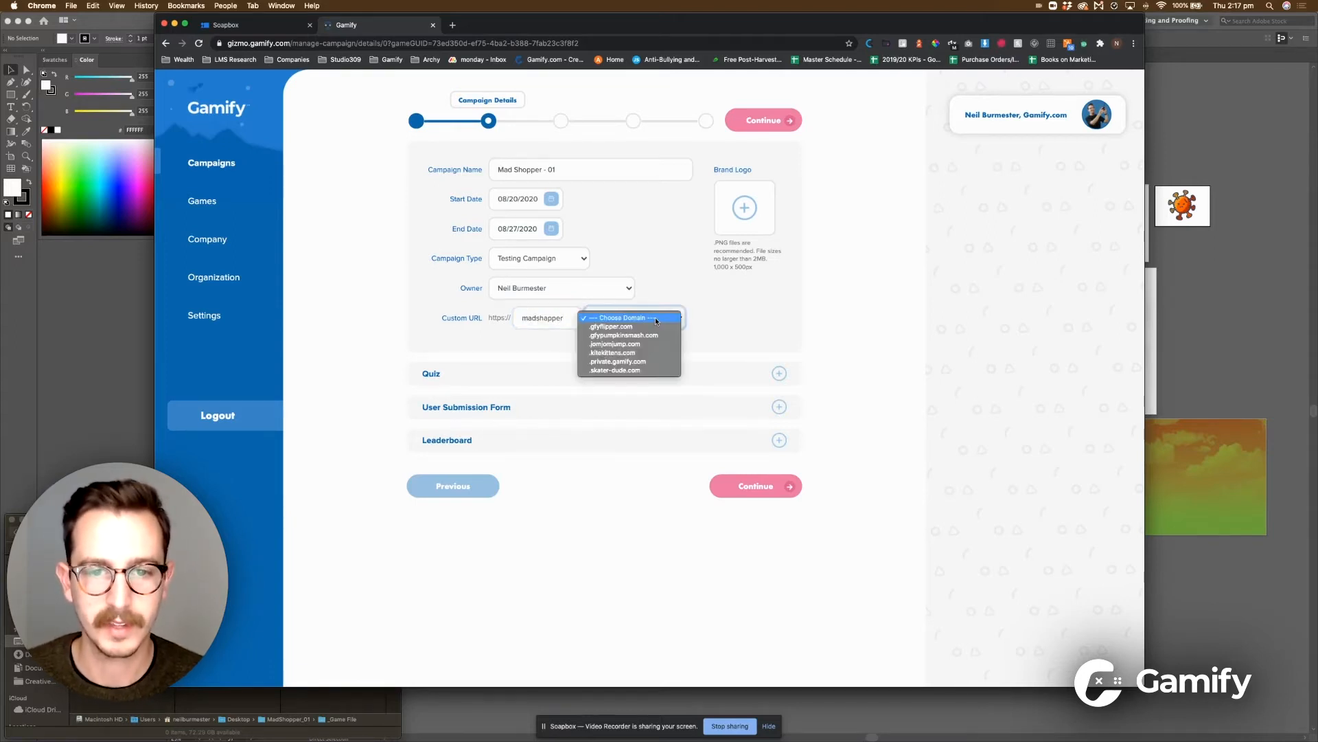
pyautogui.click(644, 362)
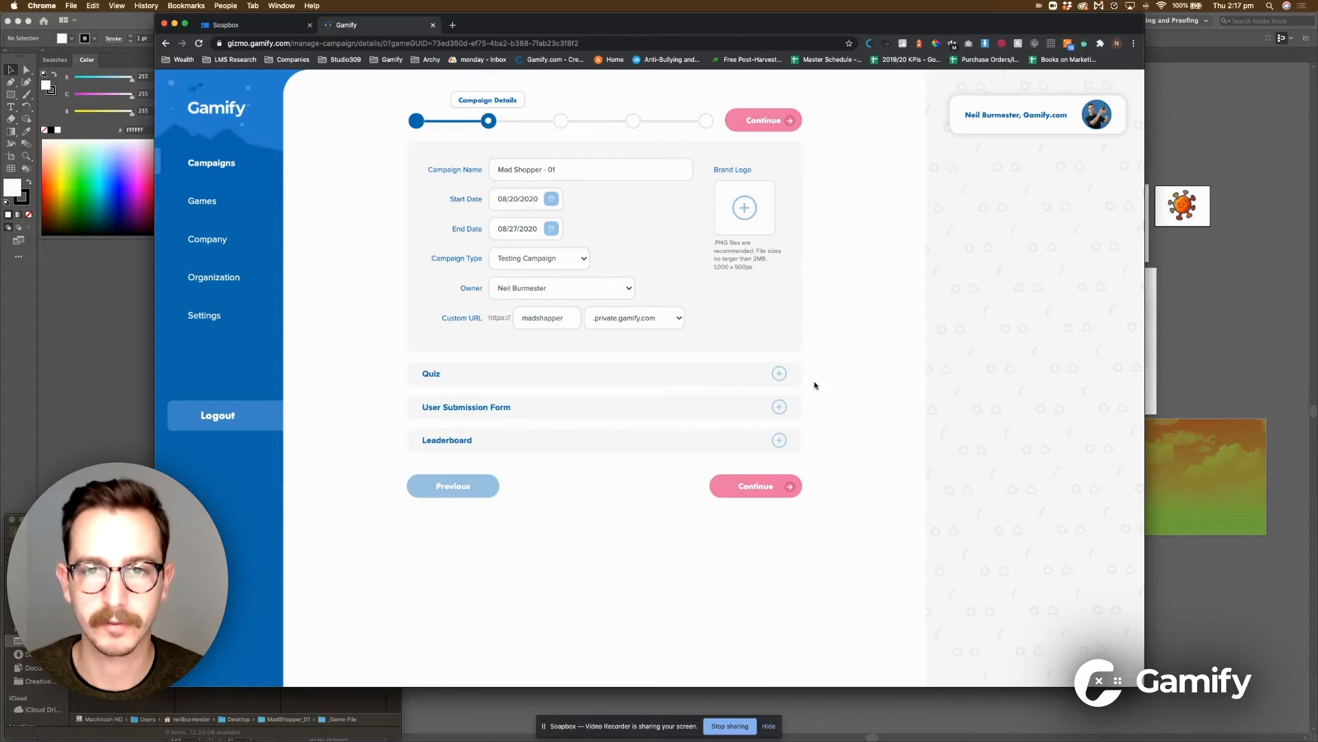
# Expand the Quiz section of the campaign details and enable the quiz feature.
pyautogui.click(782, 372)
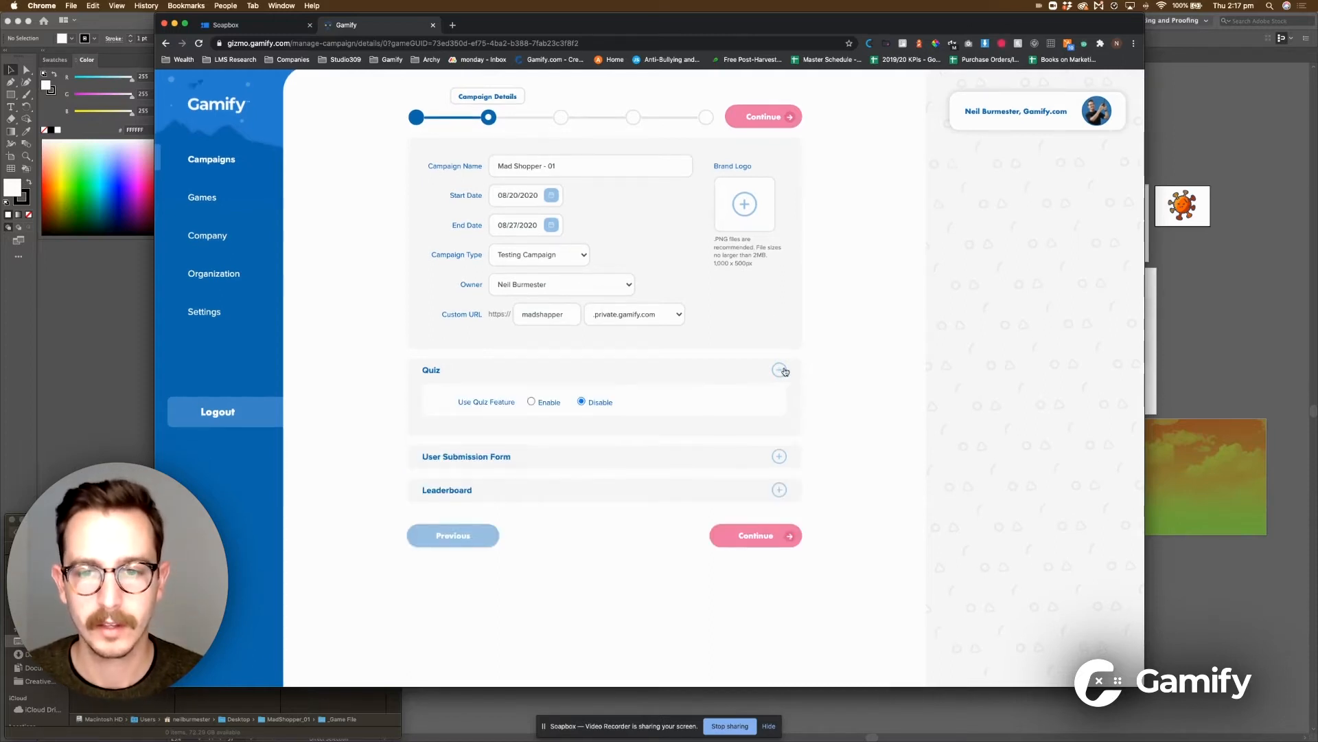
pyautogui.scroll(-2, 785, 371)
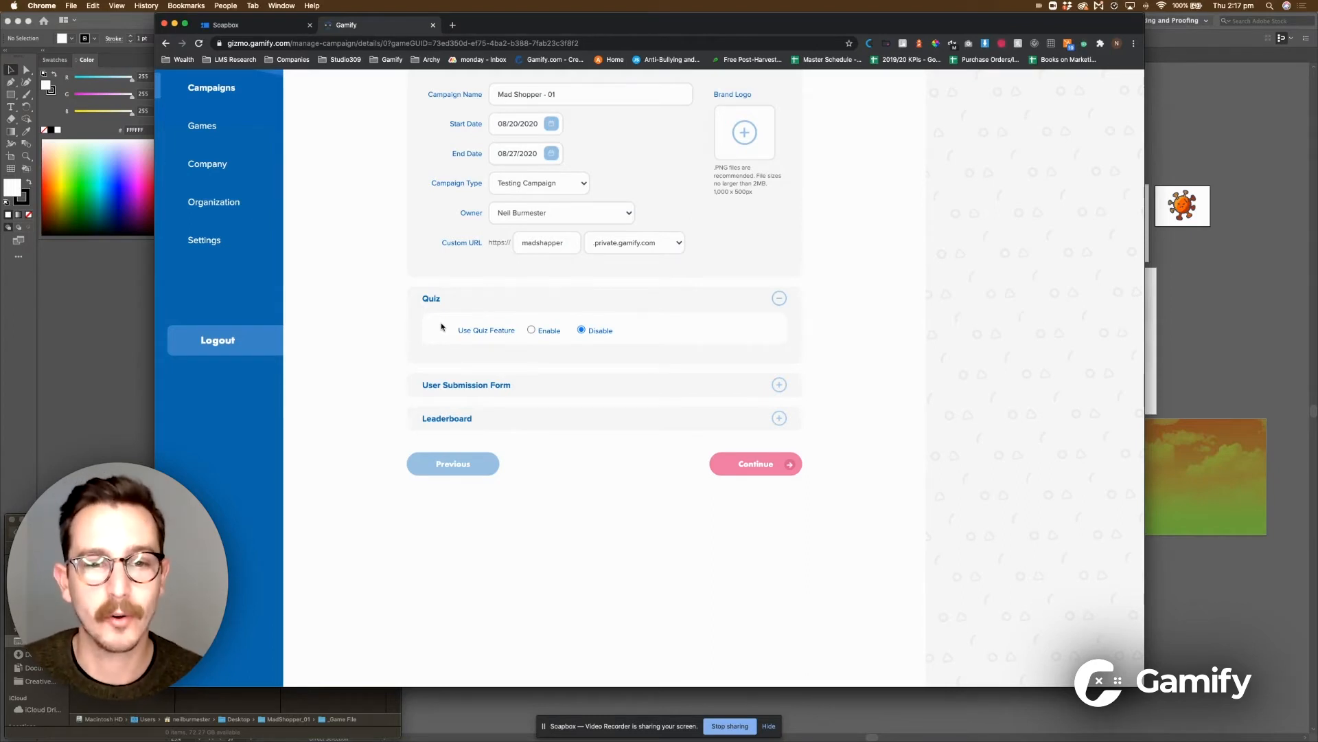
pyautogui.click(531, 331)
pyautogui.scroll(-3, 530, 332)
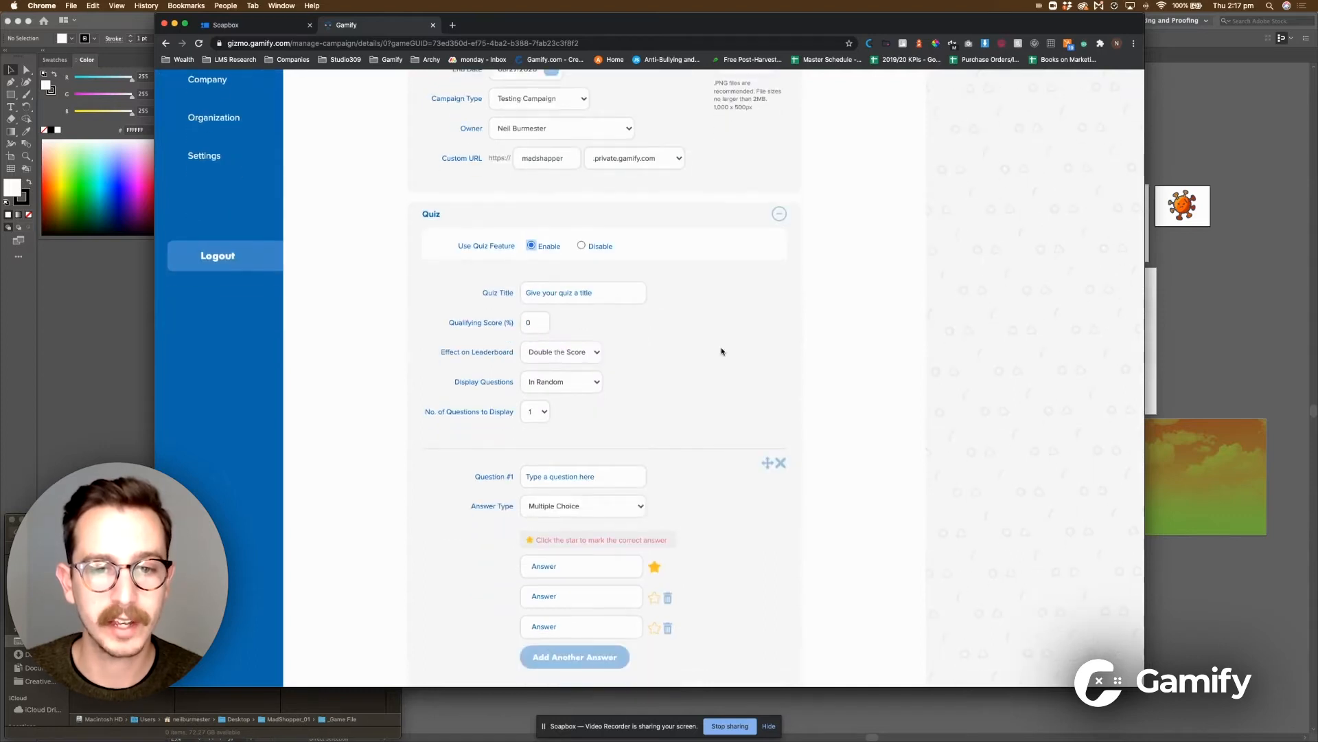
pyautogui.scroll(-2, 721, 351)
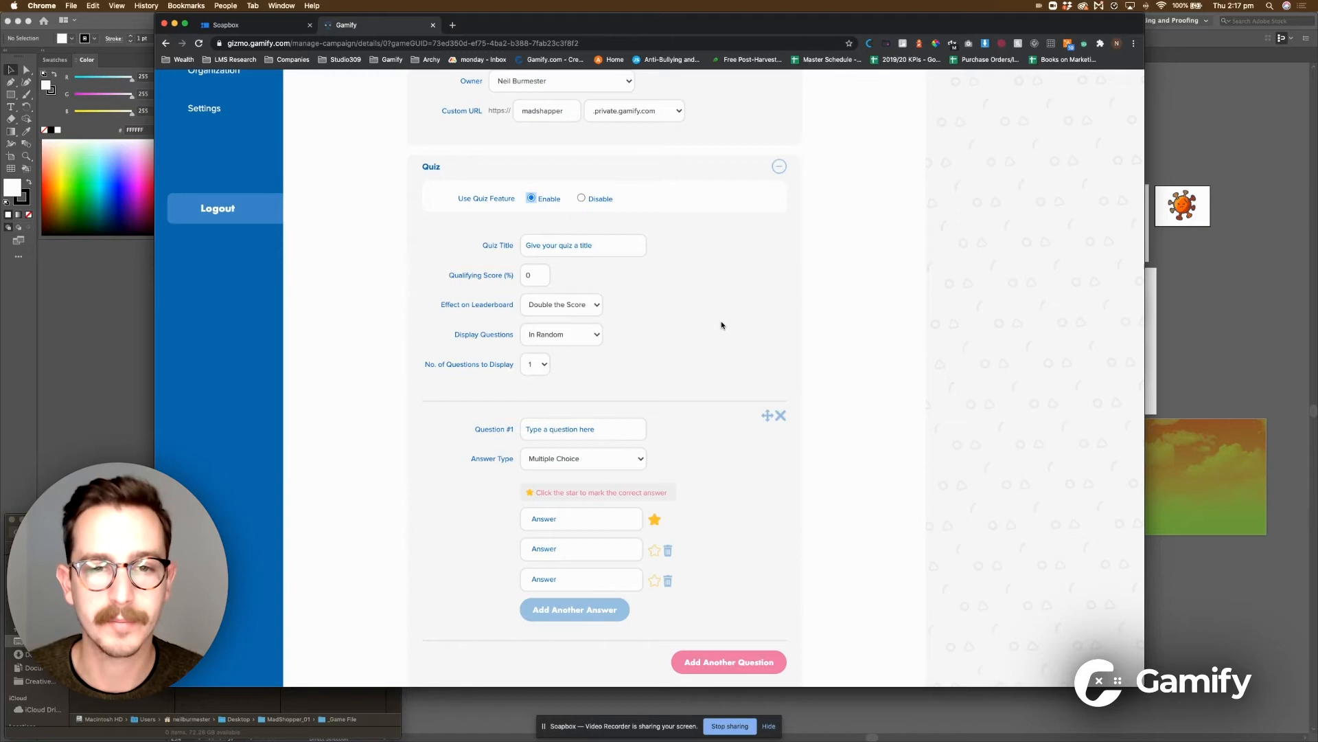
pyautogui.scroll(-1, 721, 325)
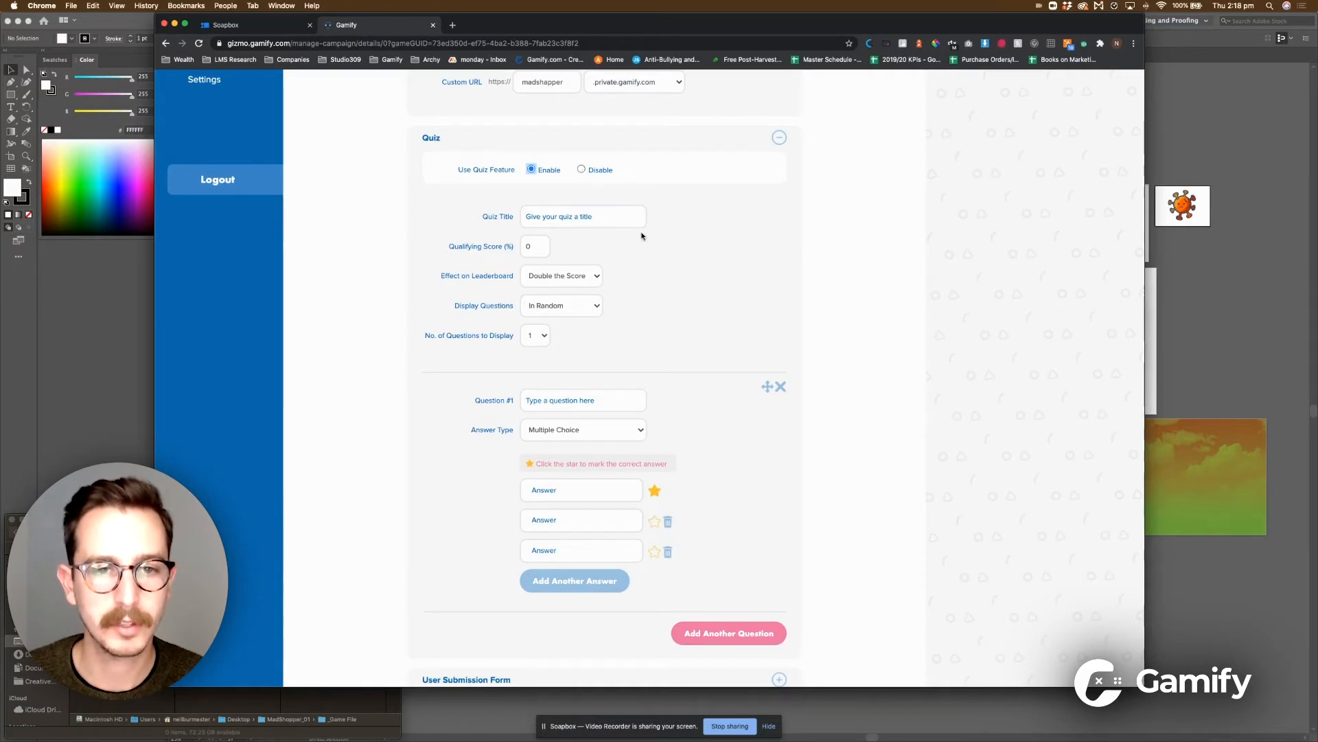
pyautogui.scroll(-1, 642, 235)
# Examine the quiz title, the choices for leaderboard effect, question order and number of questions, and the first question's text field.
pyautogui.click(563, 184)
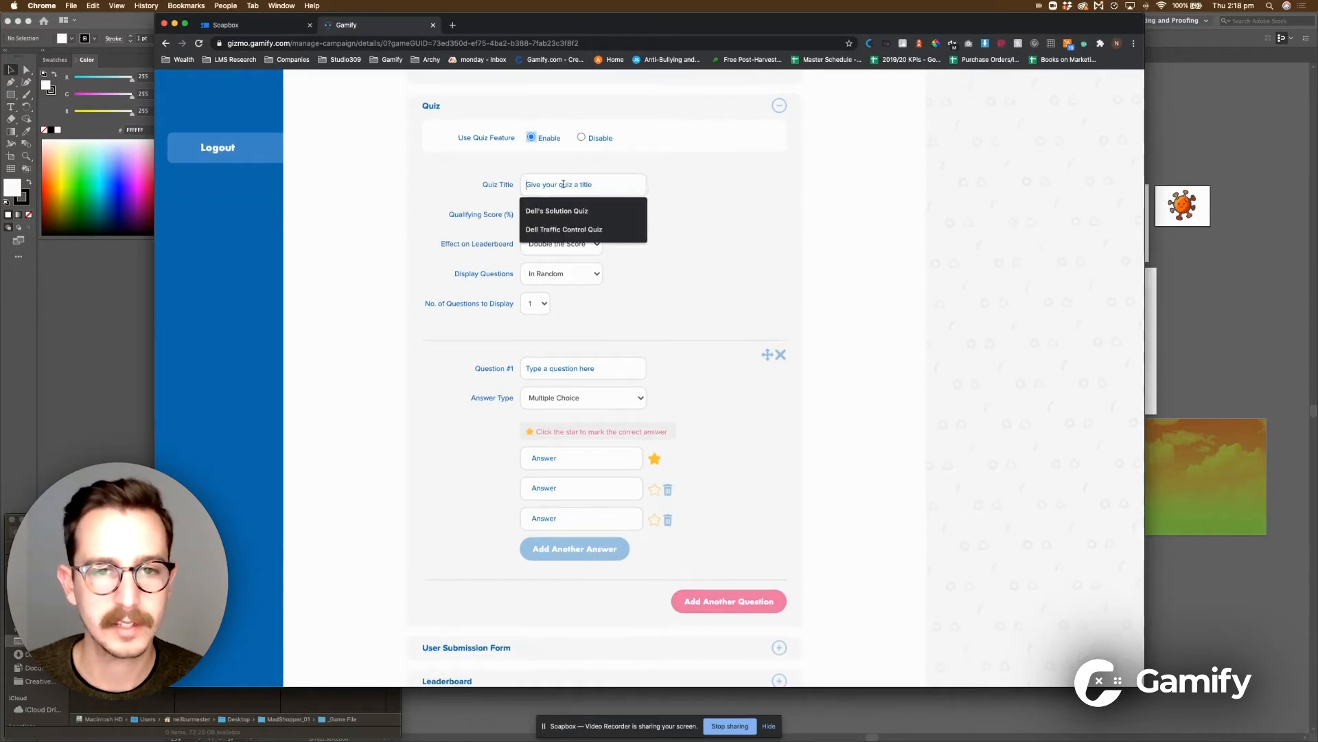
pyautogui.click(691, 221)
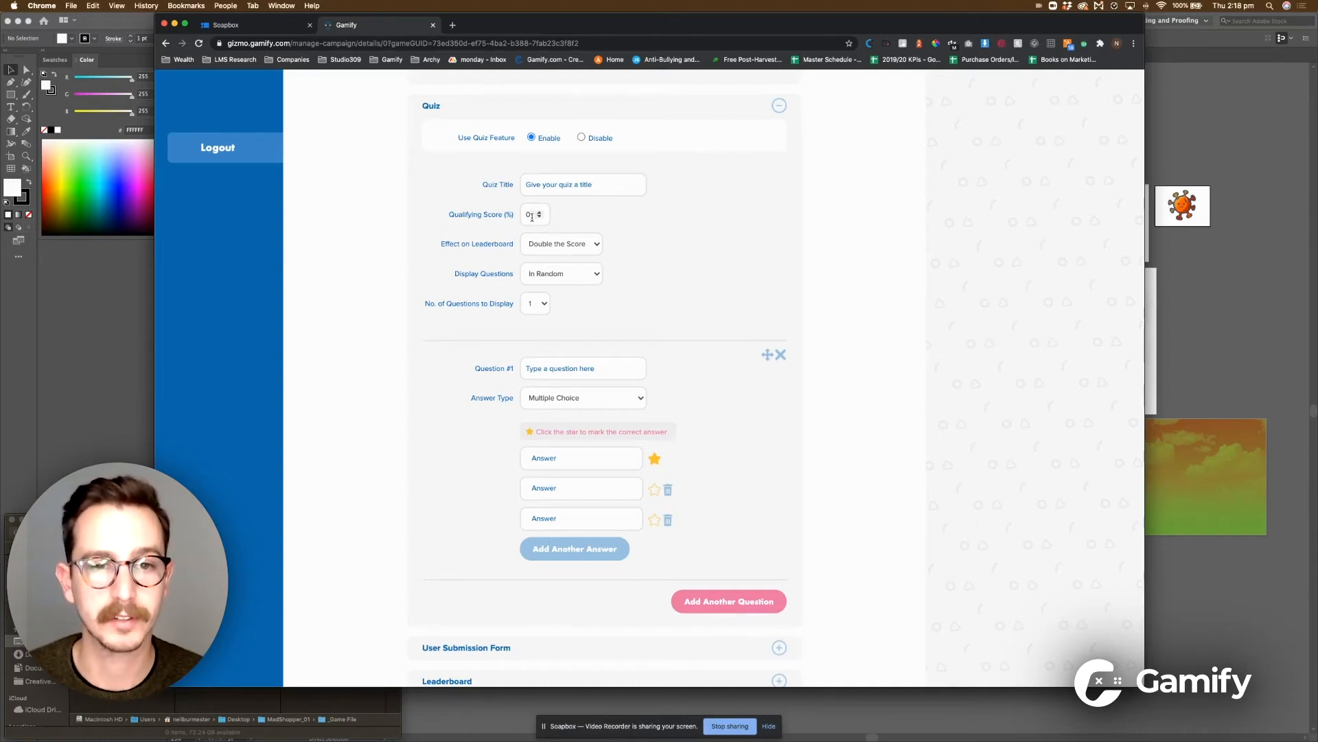
pyautogui.click(592, 245)
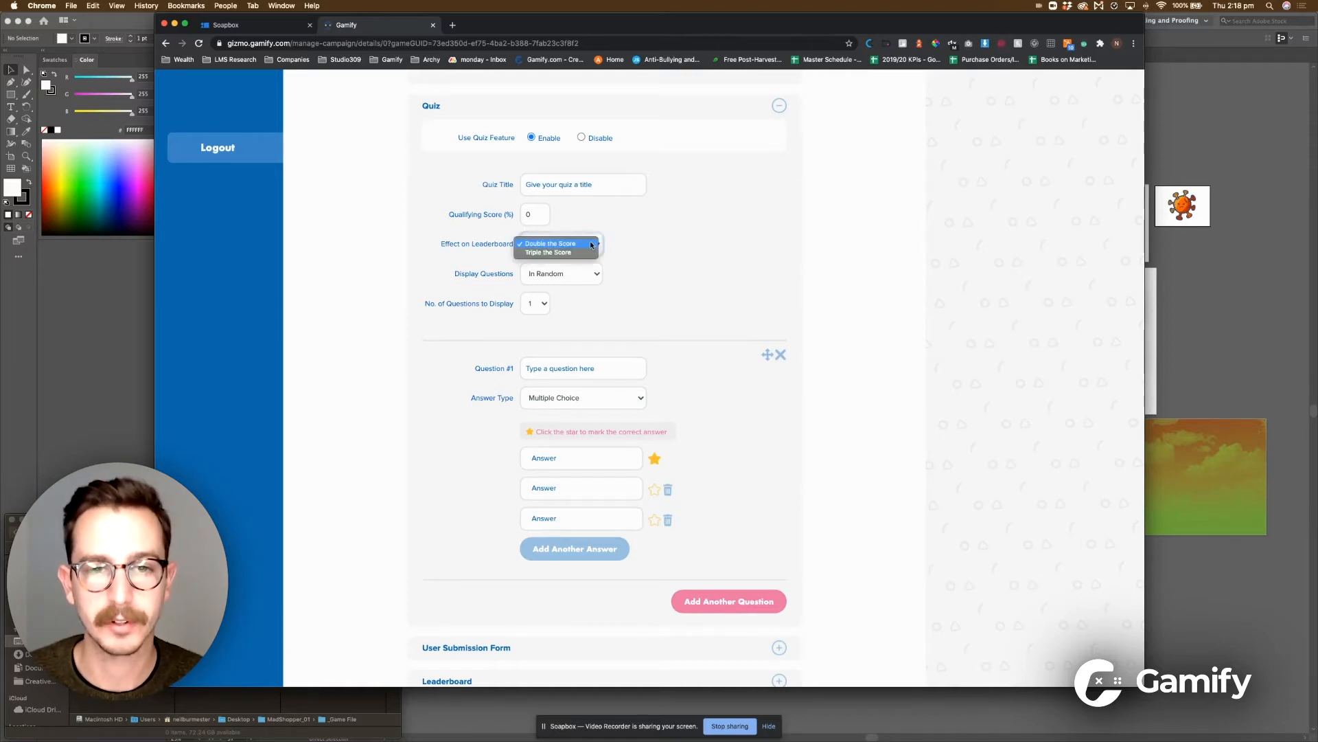
pyautogui.click(687, 250)
pyautogui.click(579, 275)
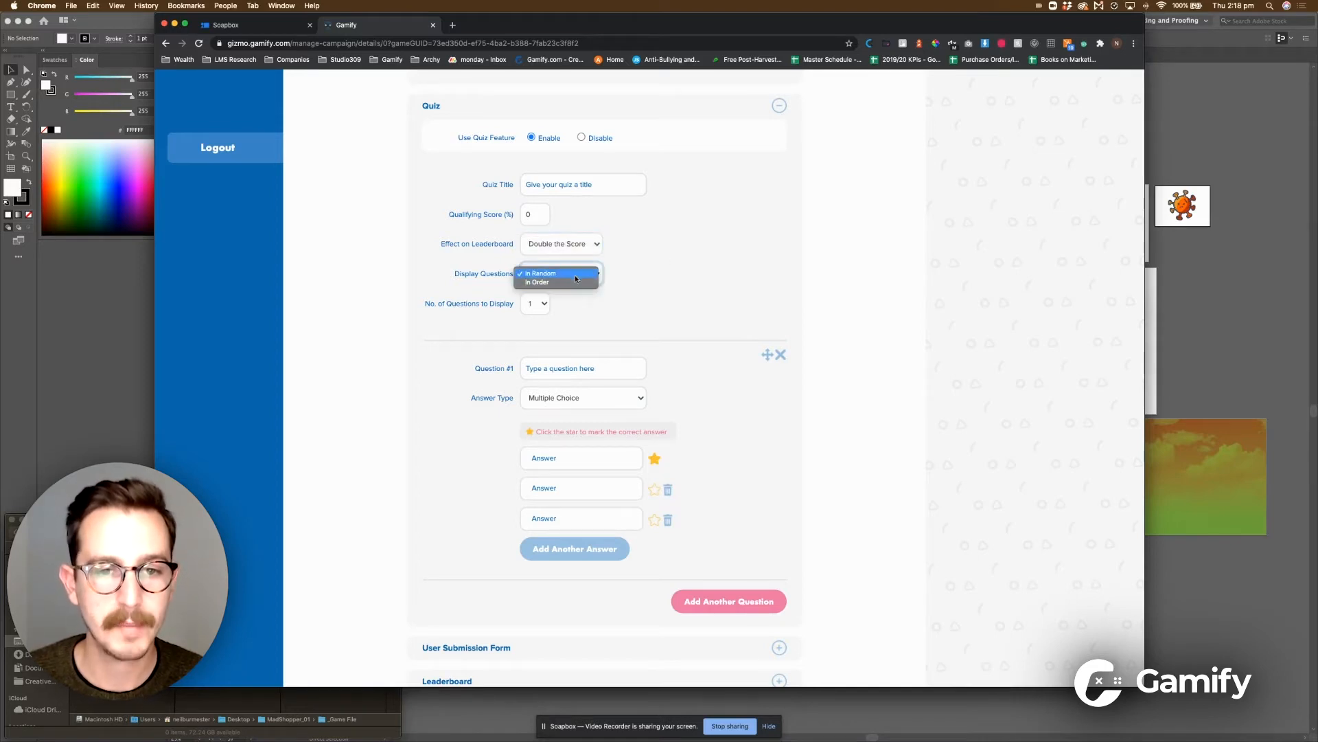
pyautogui.click(671, 291)
pyautogui.click(591, 280)
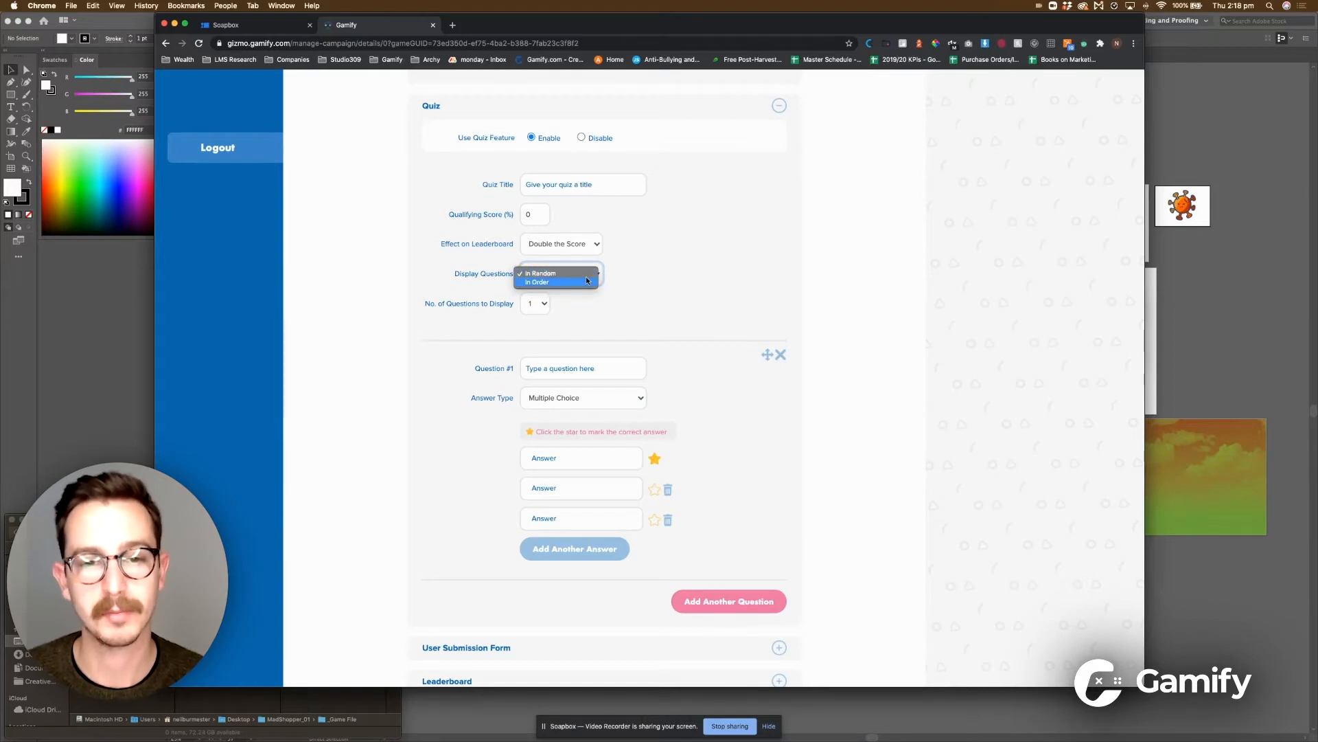
pyautogui.click(655, 286)
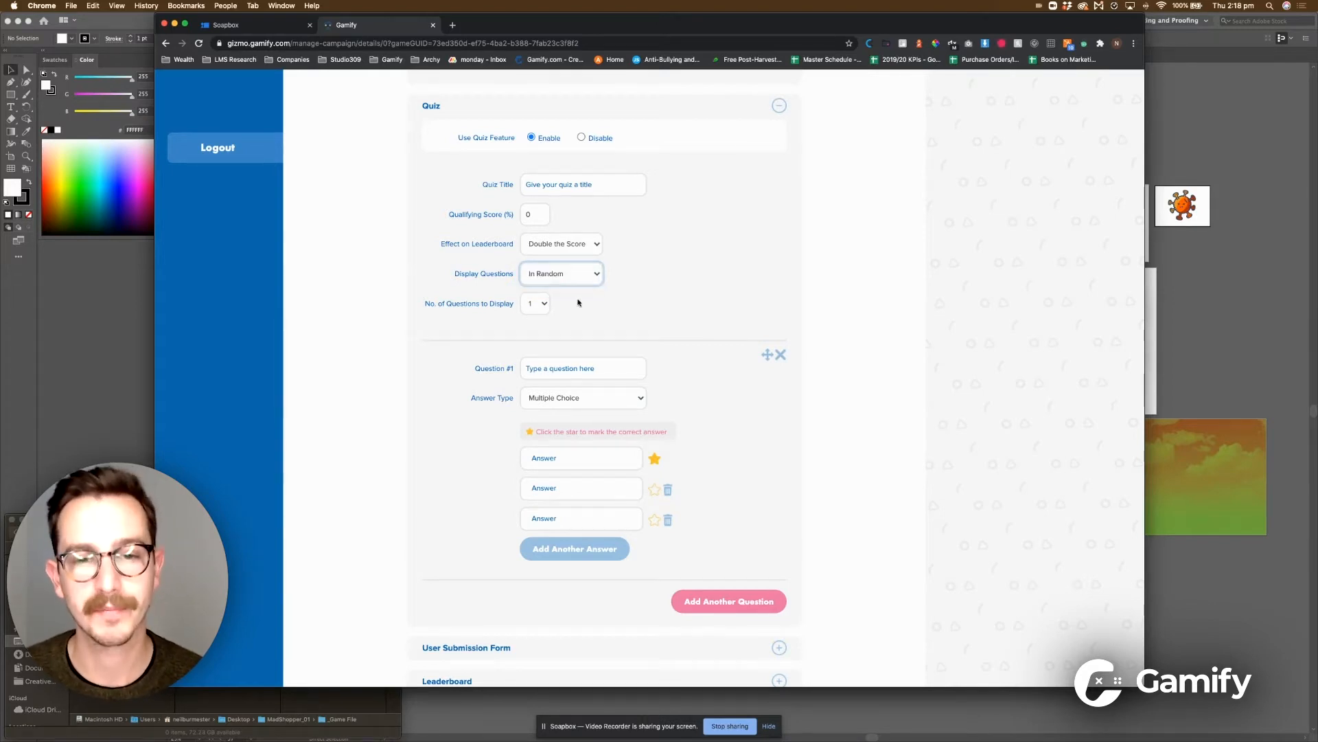
pyautogui.click(536, 306)
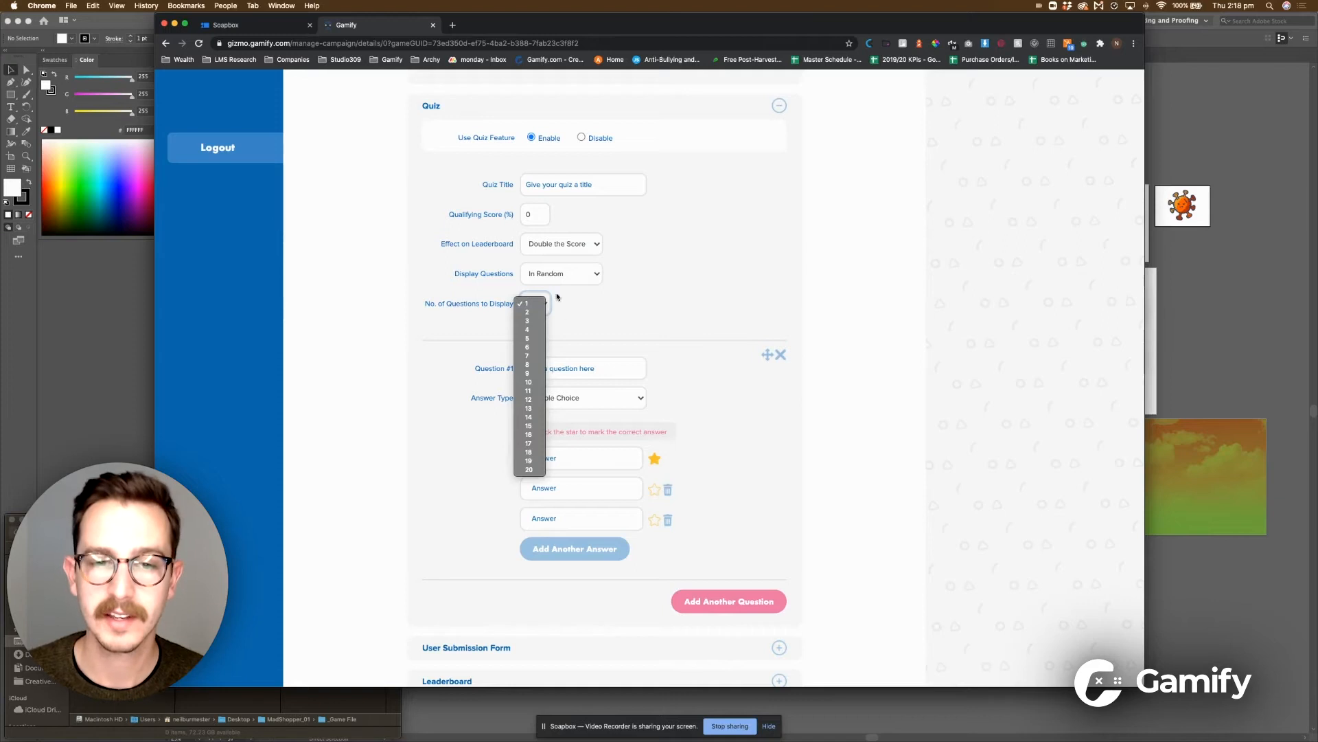
pyautogui.click(613, 305)
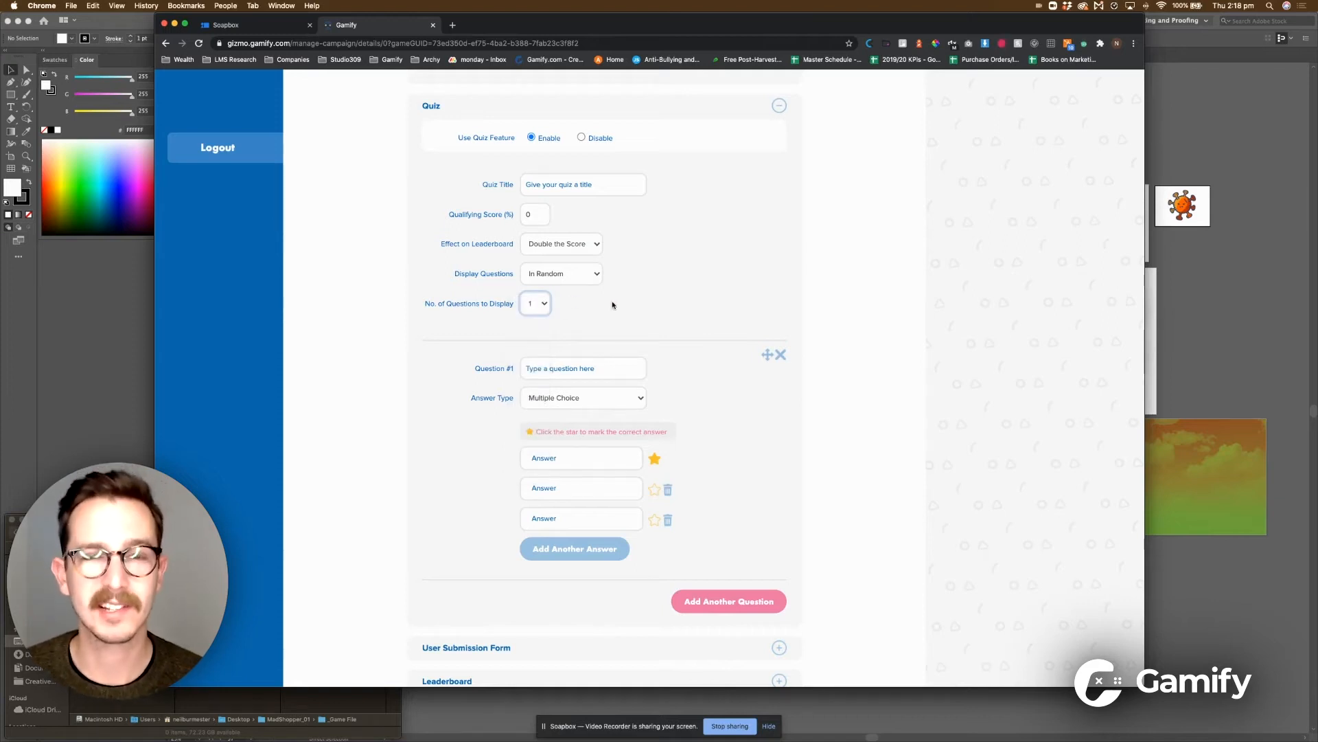
pyautogui.click(531, 302)
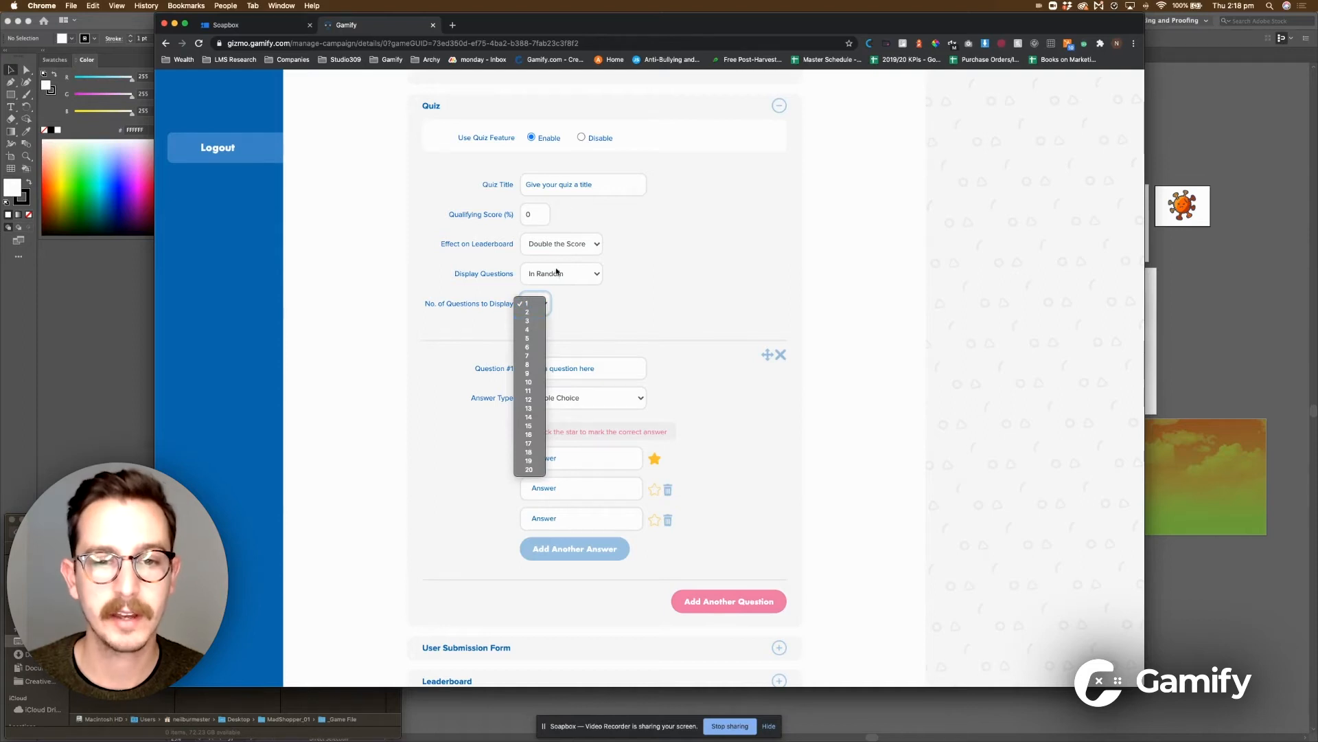
pyautogui.click(640, 297)
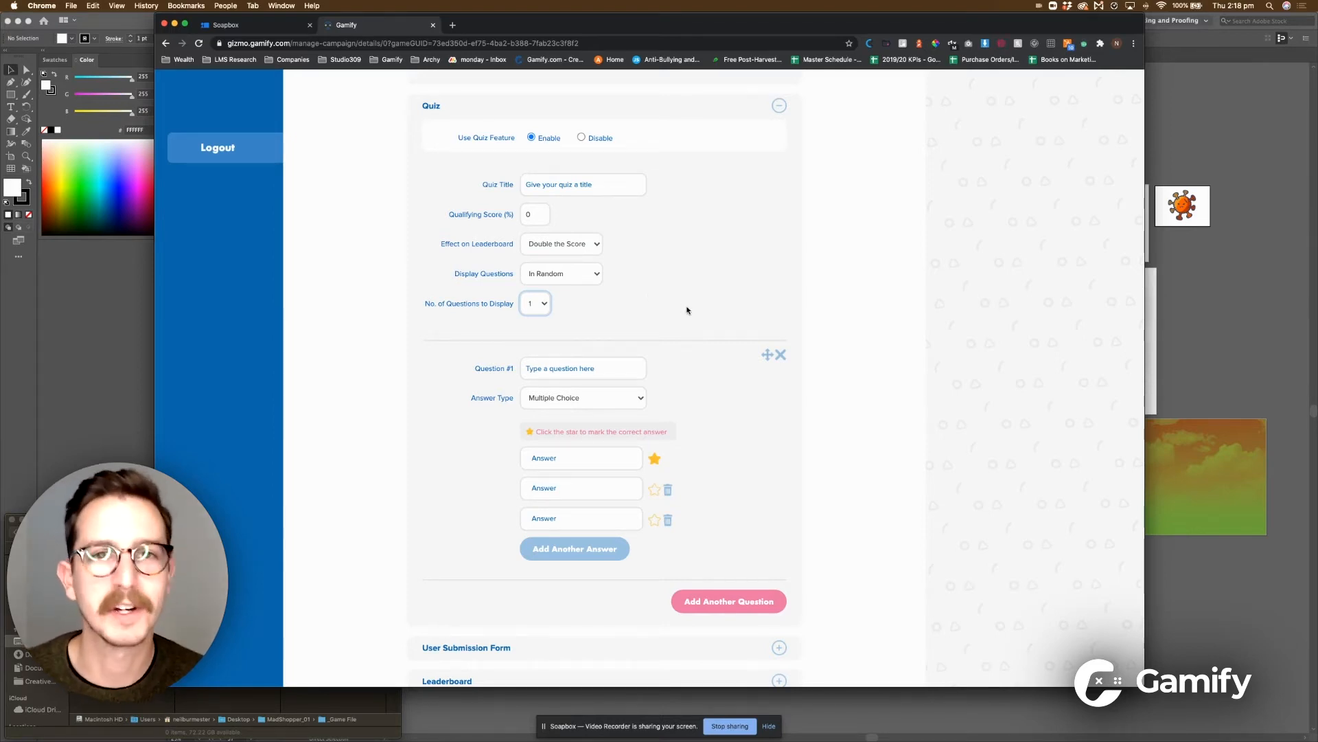
pyautogui.scroll(-1, 686, 310)
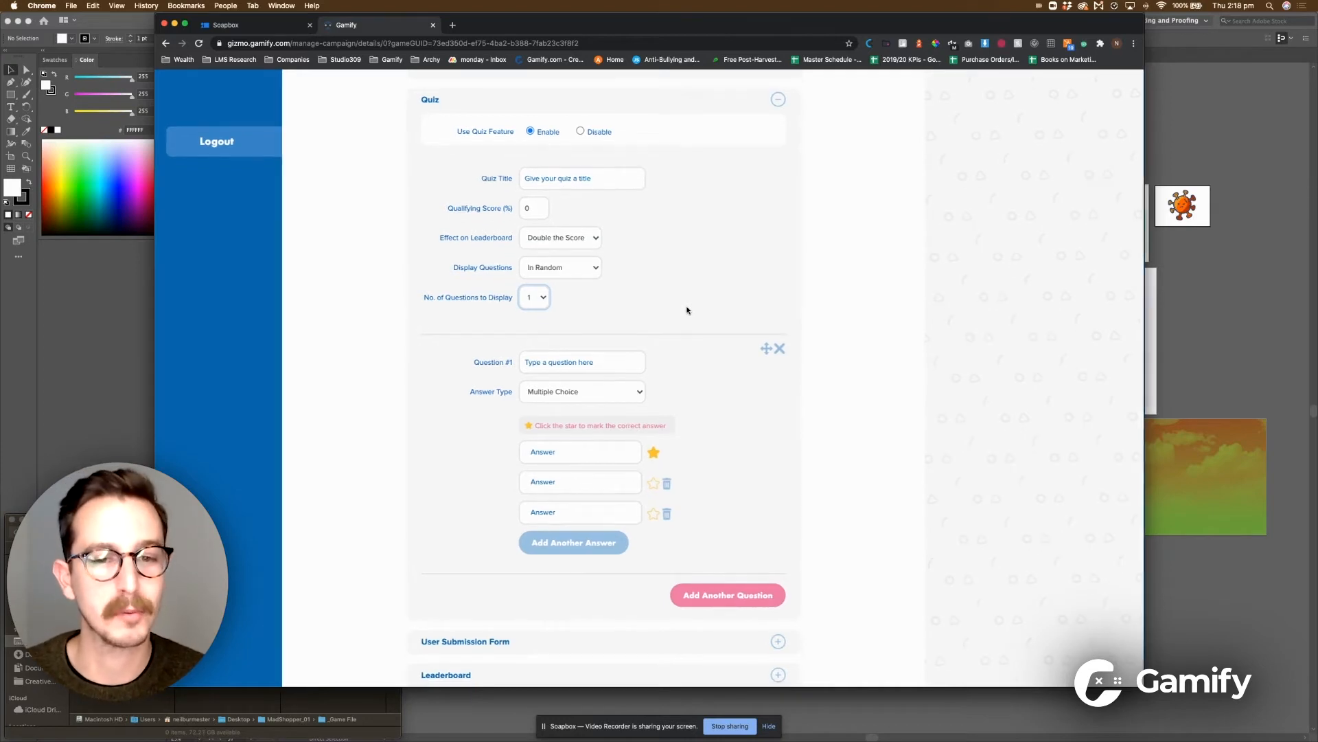
pyautogui.click(541, 362)
pyautogui.click(721, 319)
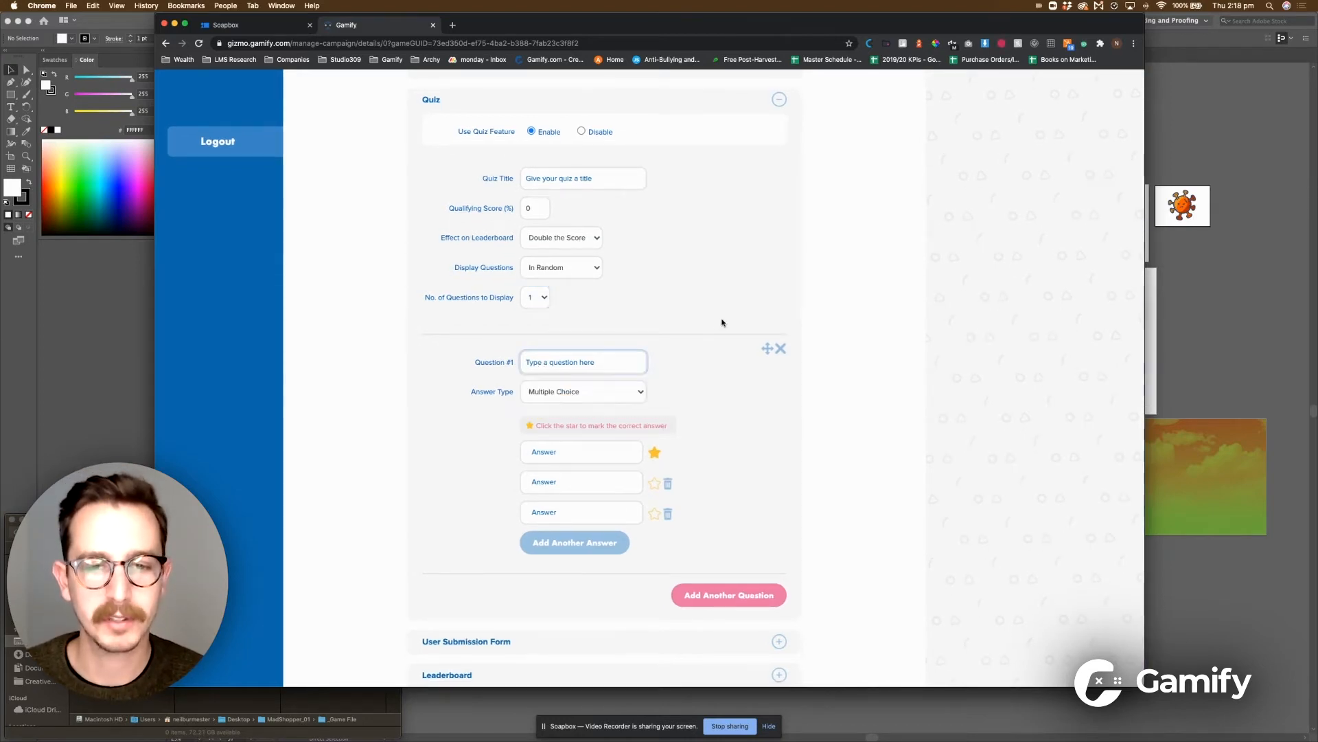
# Delete the third answer of the first quiz question, and disable the quiz feature for the campaign.
pyautogui.scroll(-1, 707, 415)
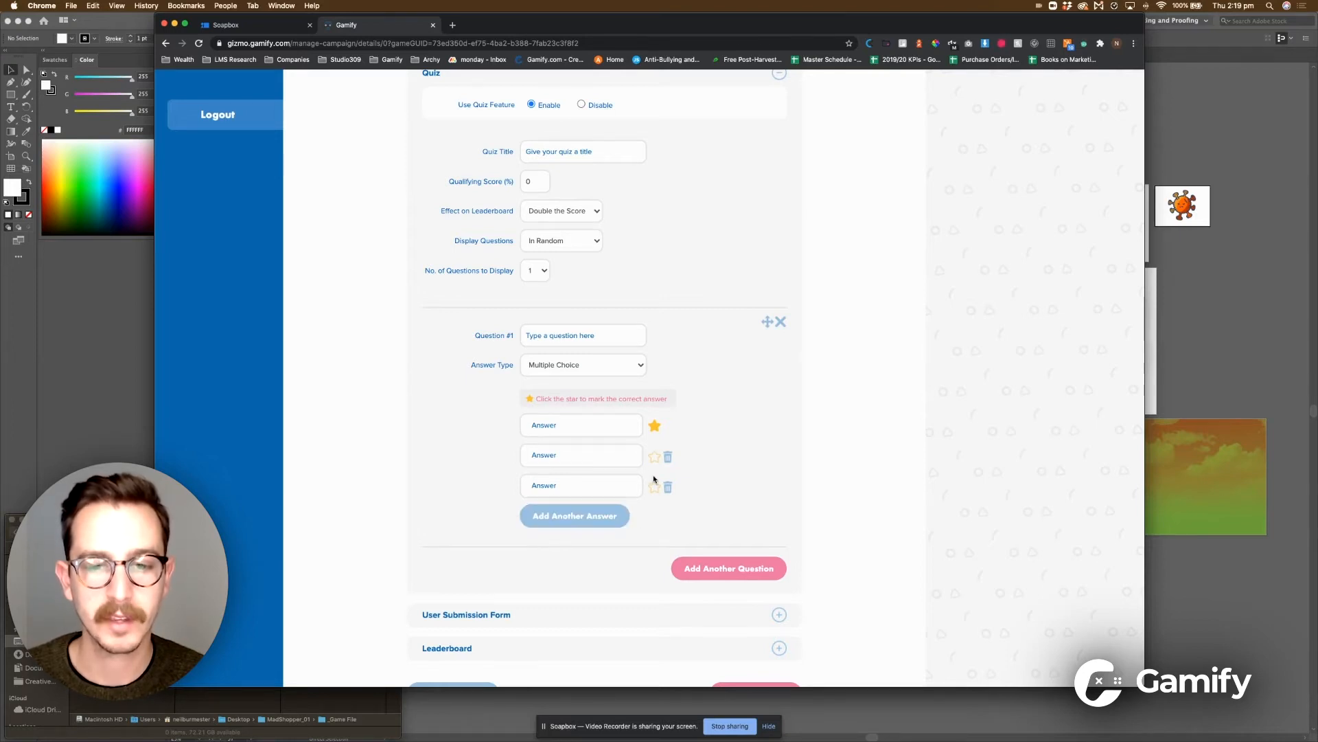
pyautogui.click(669, 487)
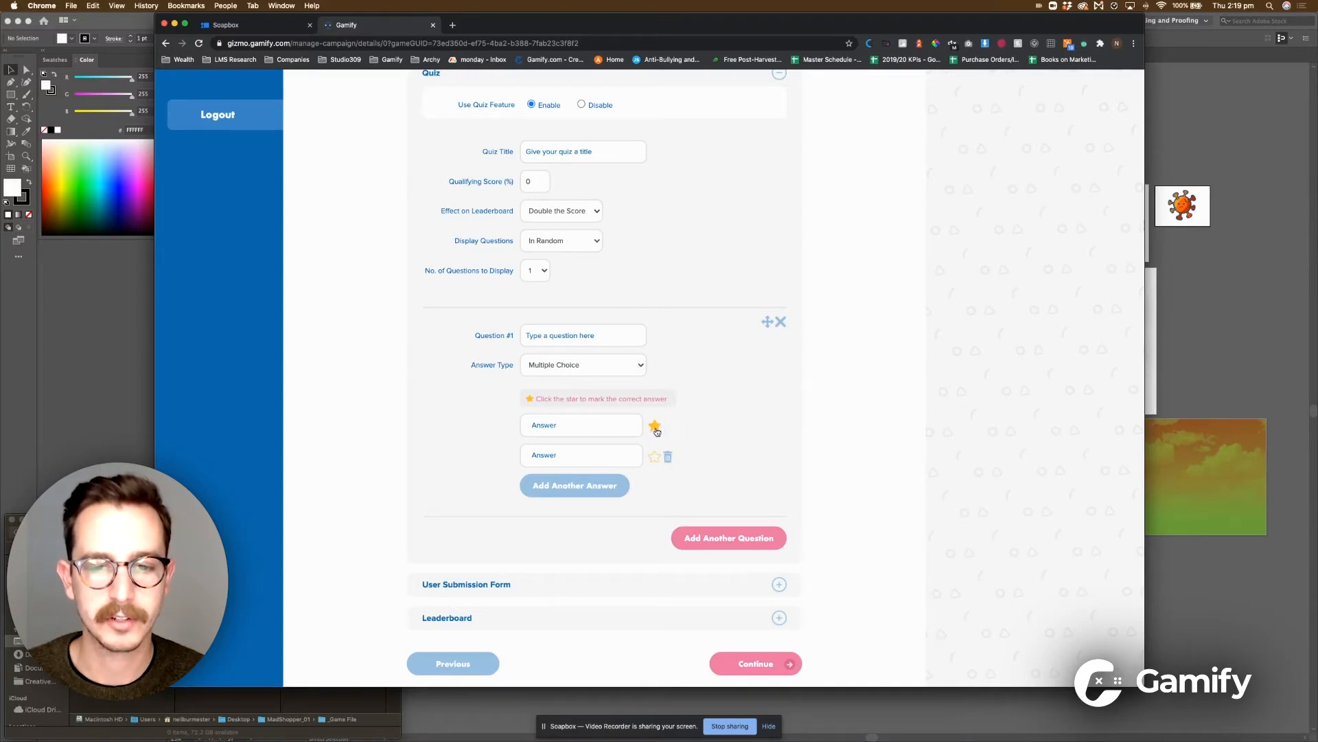
pyautogui.scroll(2, 733, 449)
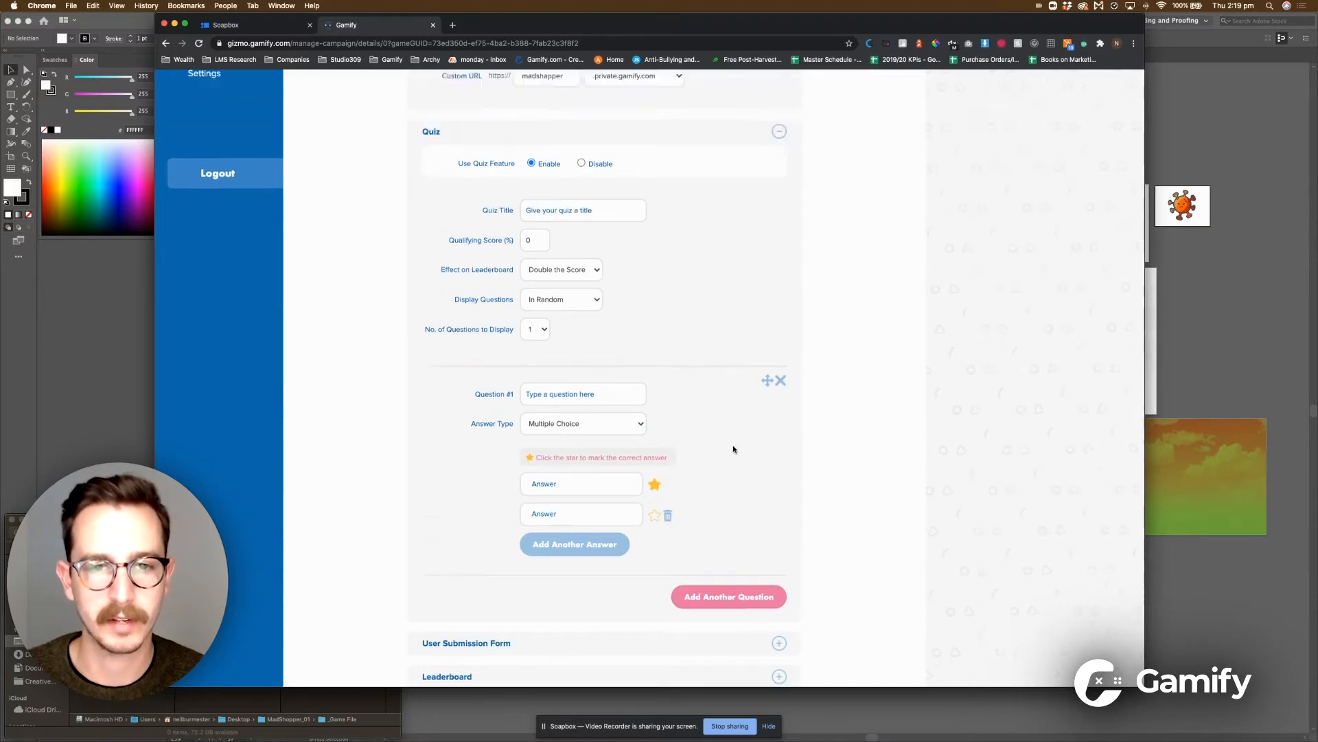
pyautogui.click(581, 173)
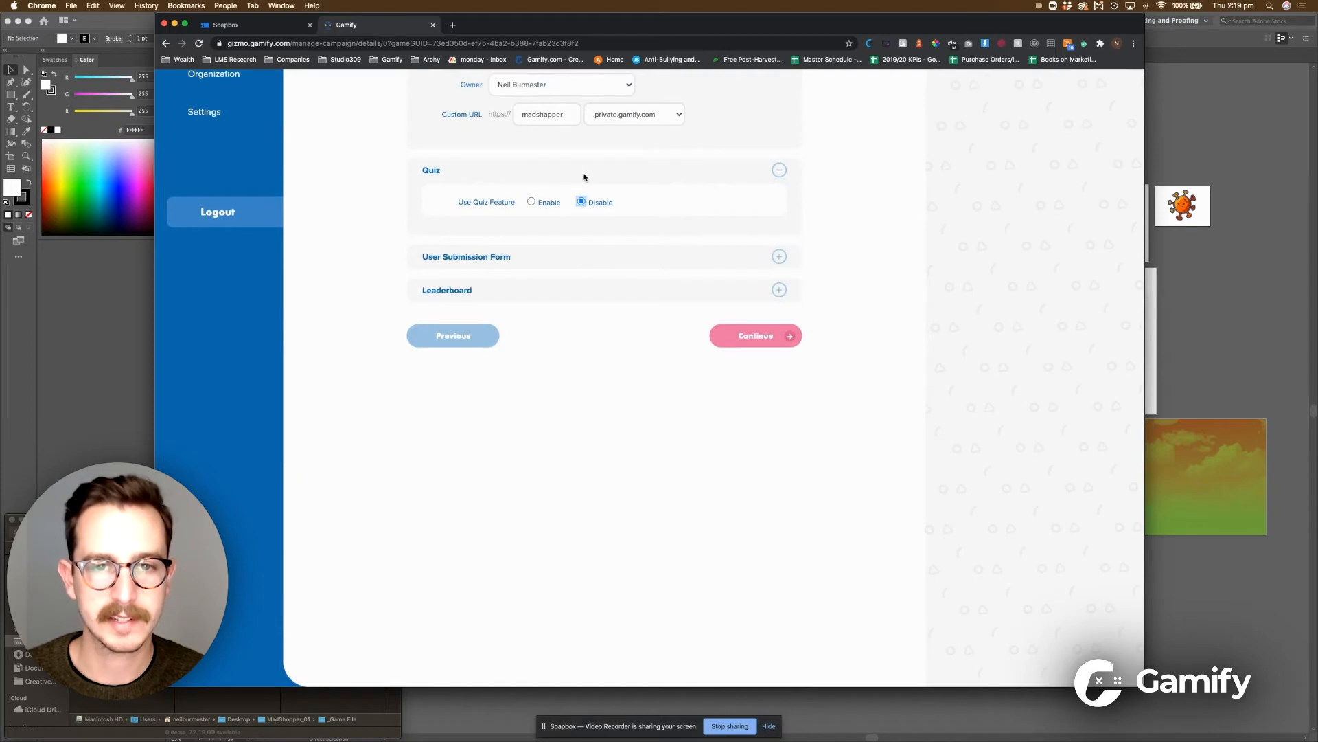
pyautogui.click(776, 172)
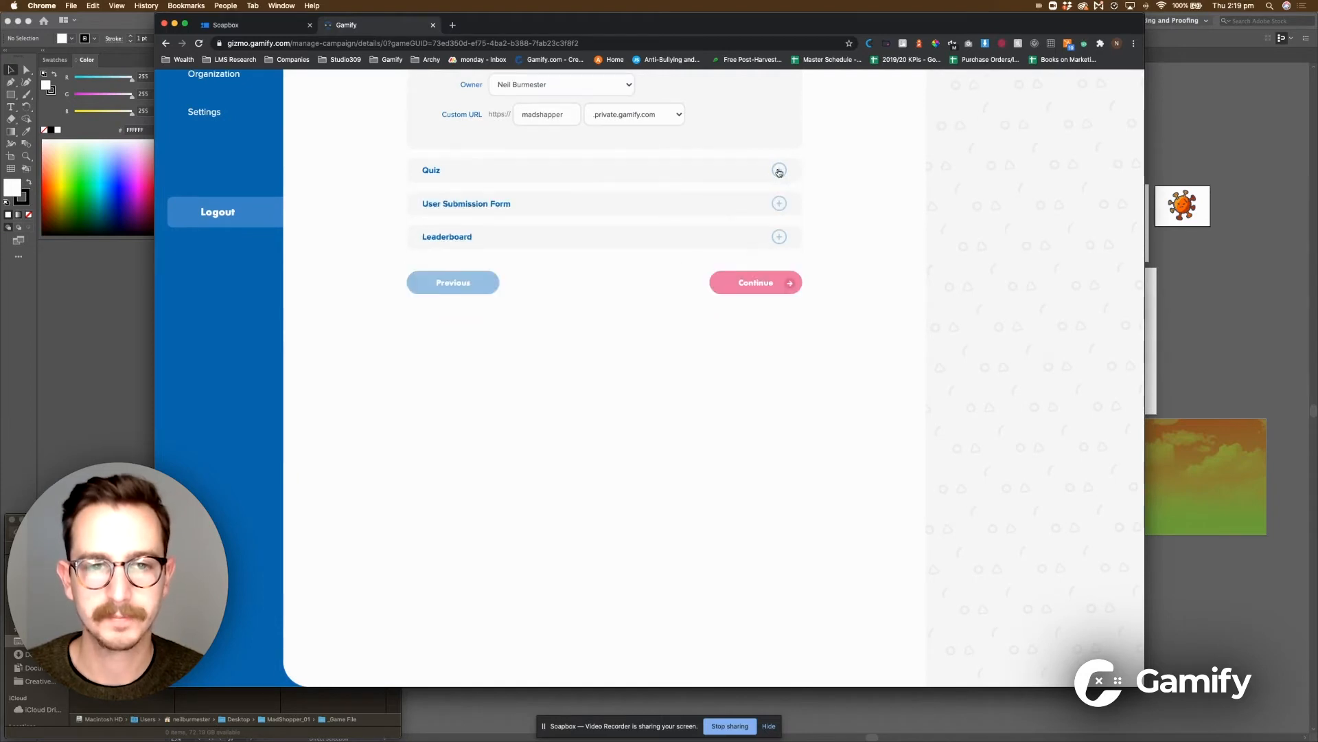
# Expand the User Submission Form section and enable Reject Duplicates for the Email Address field.
pyautogui.click(779, 205)
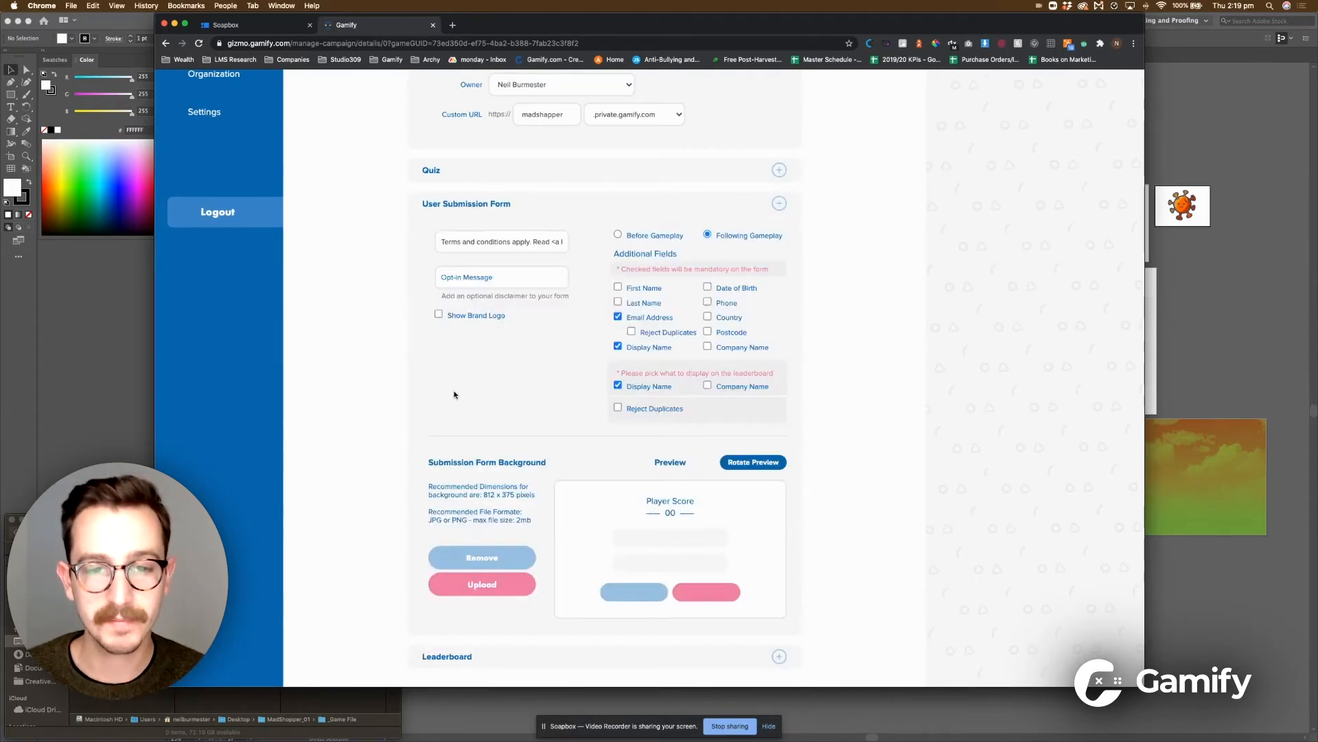
pyautogui.scroll(-1, 454, 395)
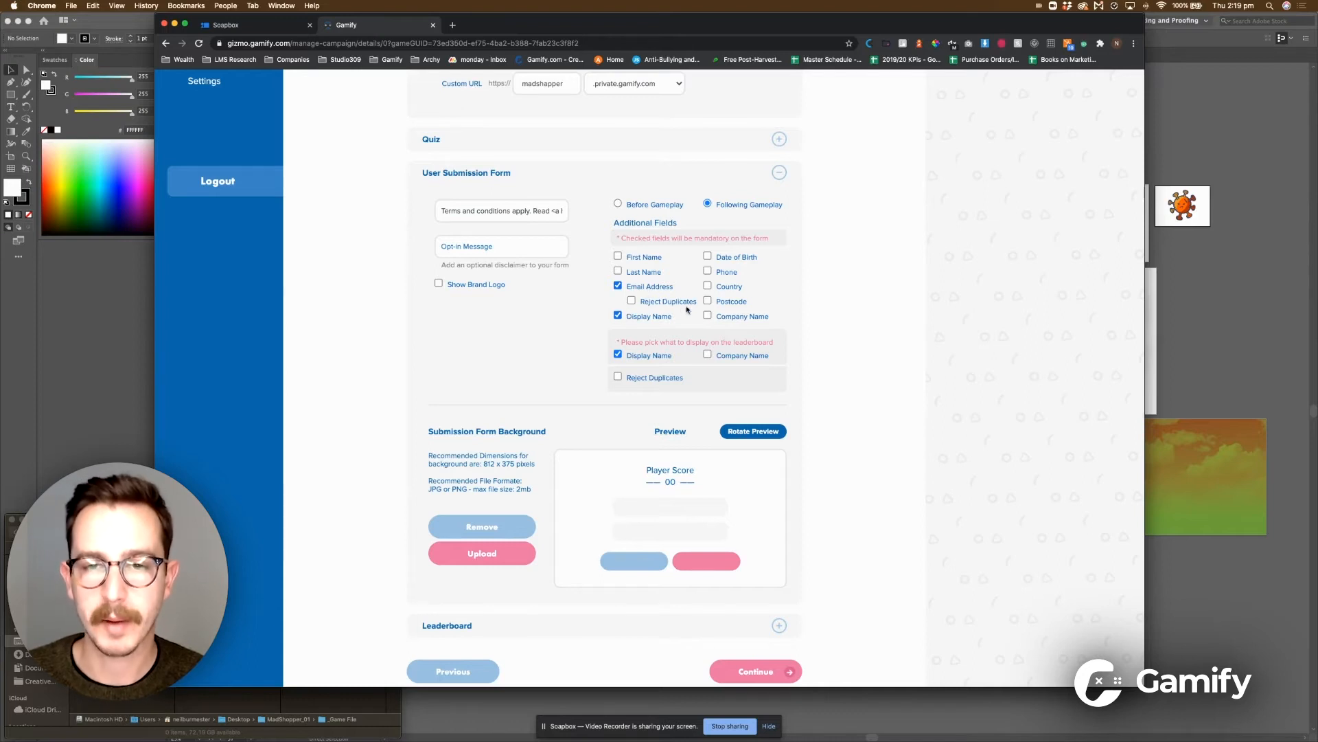
pyautogui.click(632, 300)
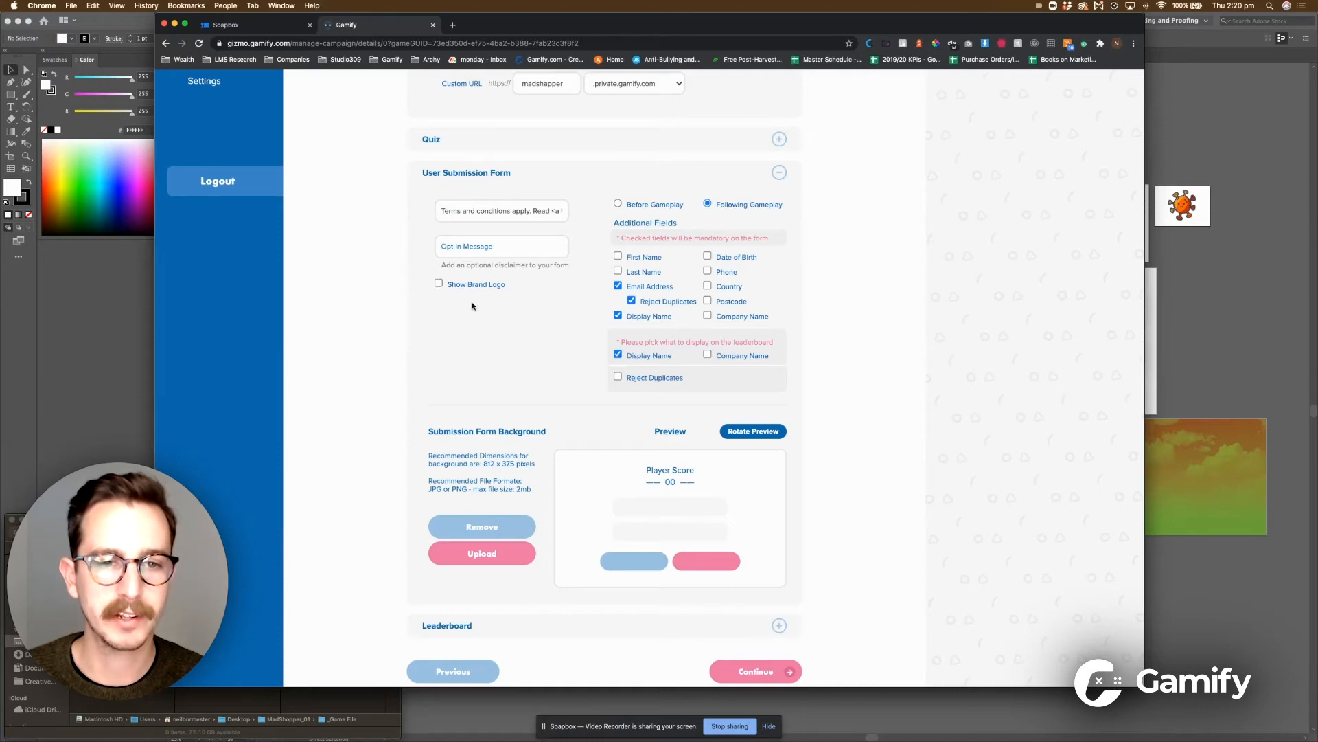
# Examine the Brand Logo upload requirements, the submission form's message fields and the Submission Form Background settings.
pyautogui.scroll(5, 472, 306)
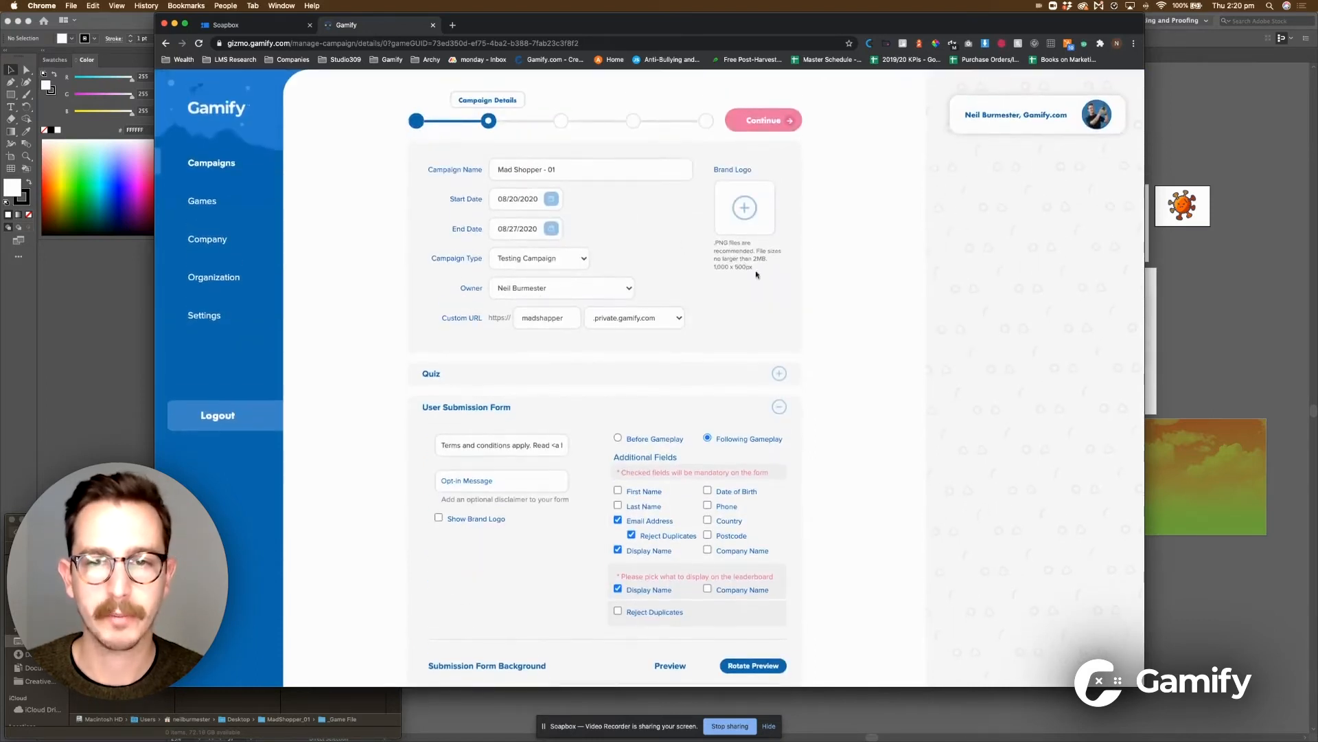
pyautogui.scroll(-4, 465, 234)
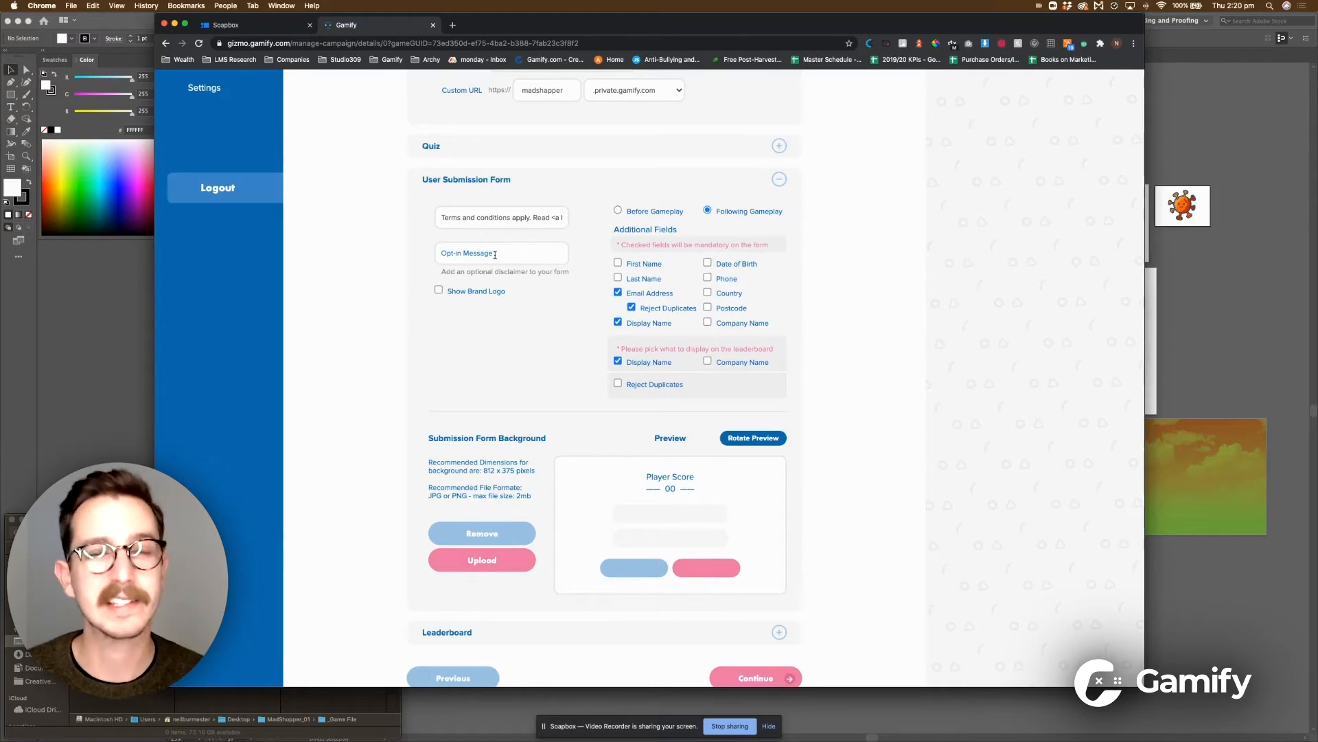
pyautogui.scroll(-2, 496, 254)
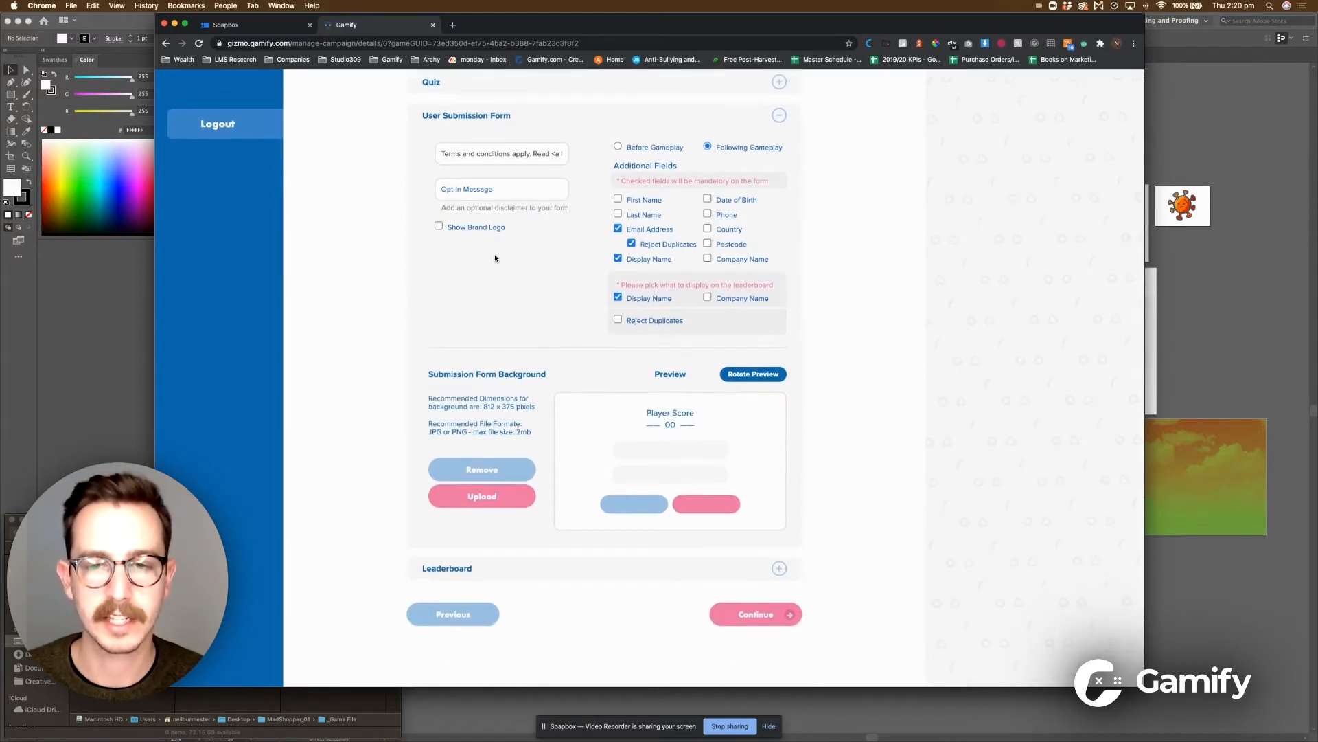
pyautogui.rightClick(495, 258)
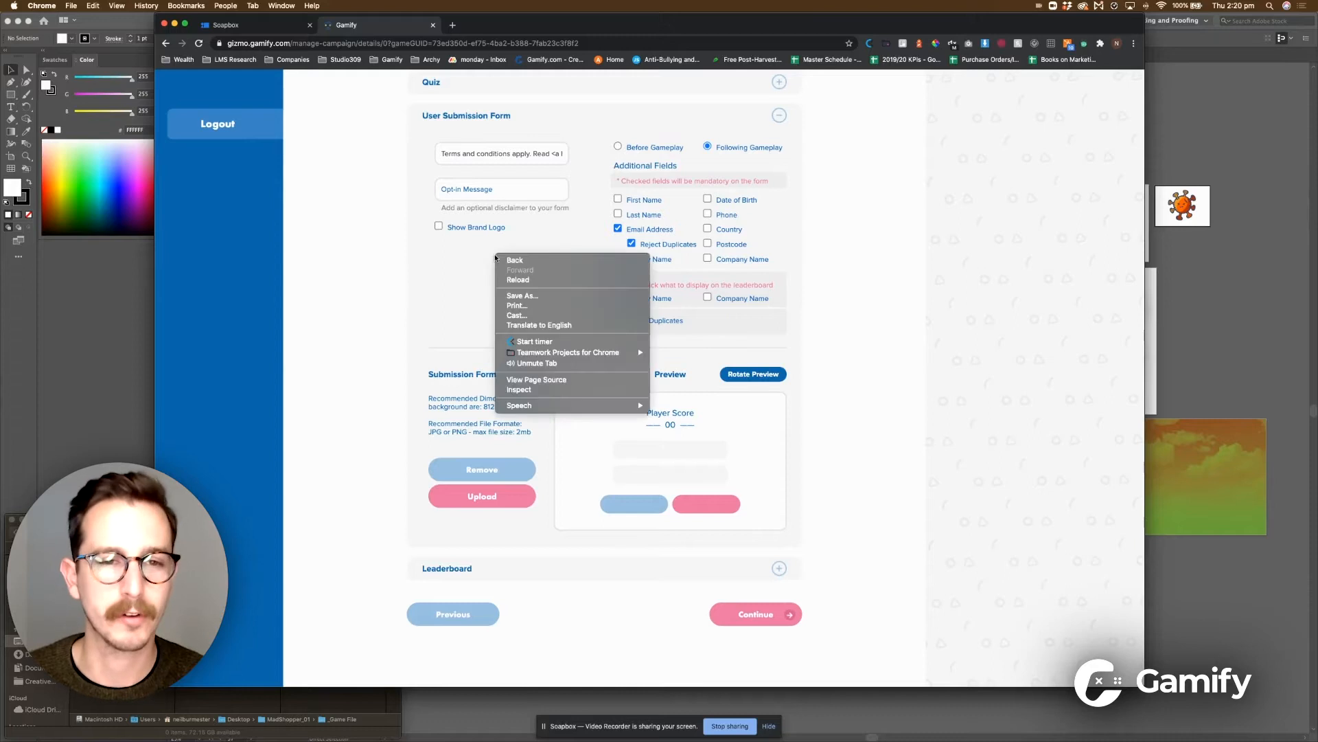
pyautogui.click(463, 282)
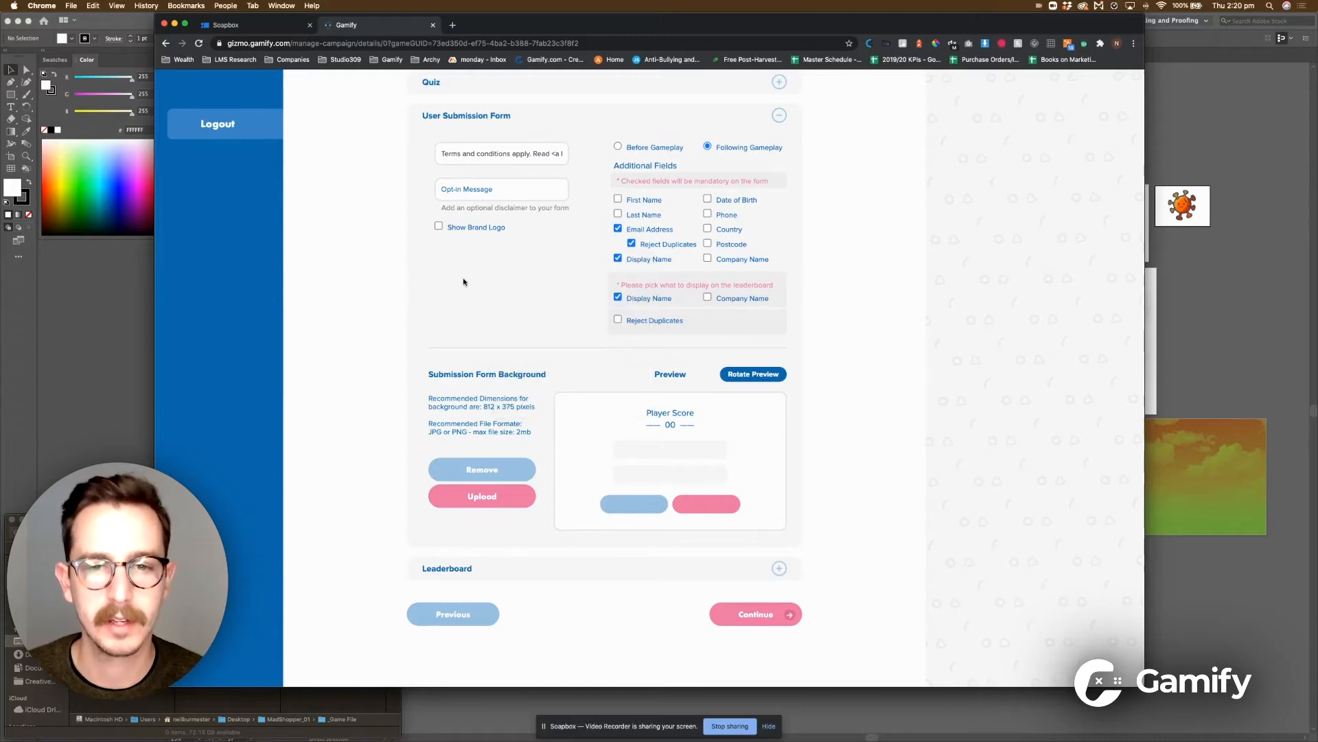
pyautogui.scroll(-1, 518, 309)
pyautogui.scroll(-3, 518, 309)
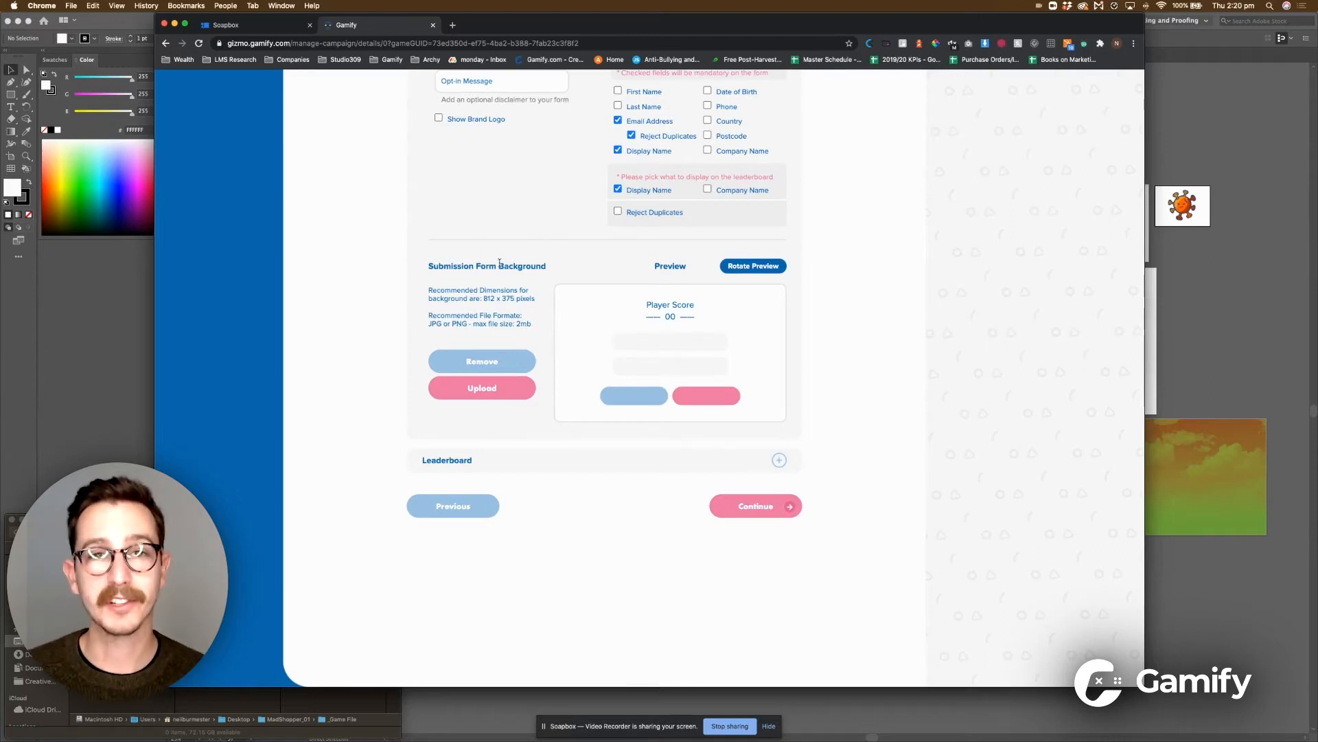
# Rotate the submission form background preview repeatedly to check both orientations.
pyautogui.click(769, 272)
pyautogui.click(769, 271)
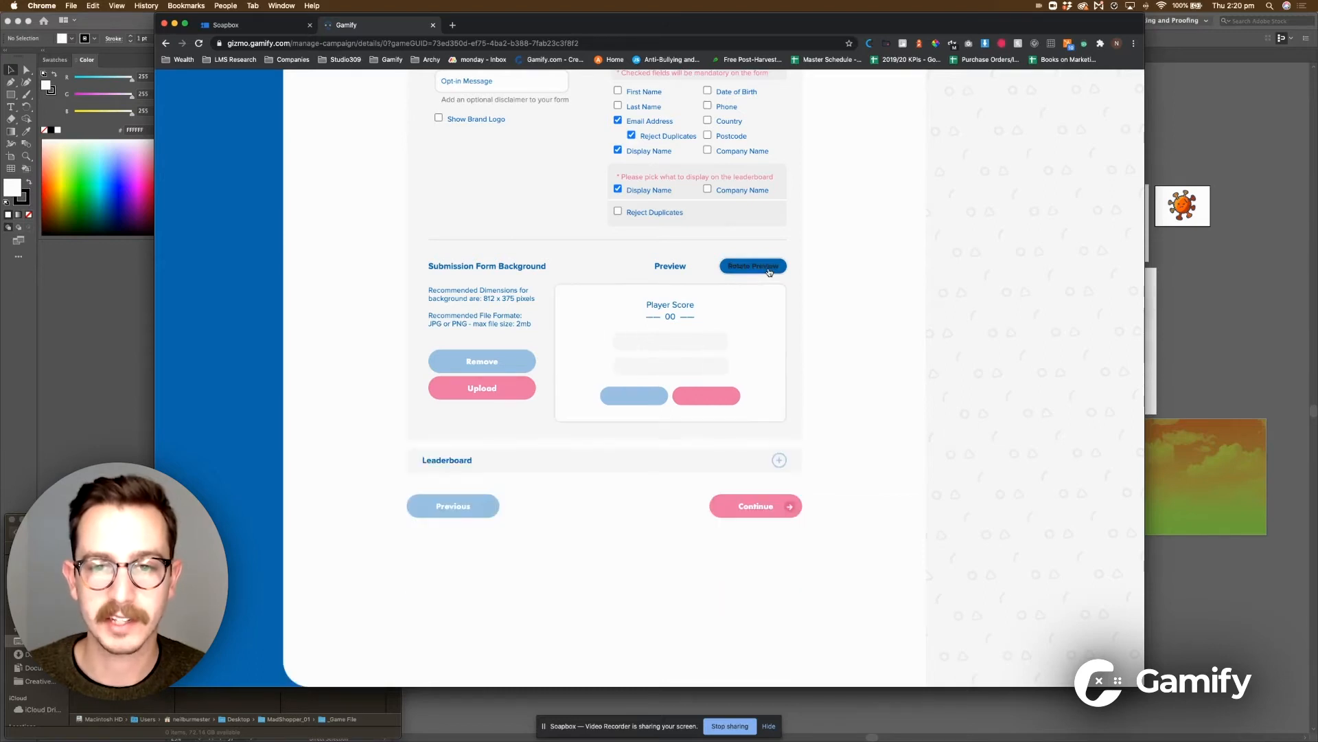
pyautogui.click(769, 271)
pyautogui.click(770, 271)
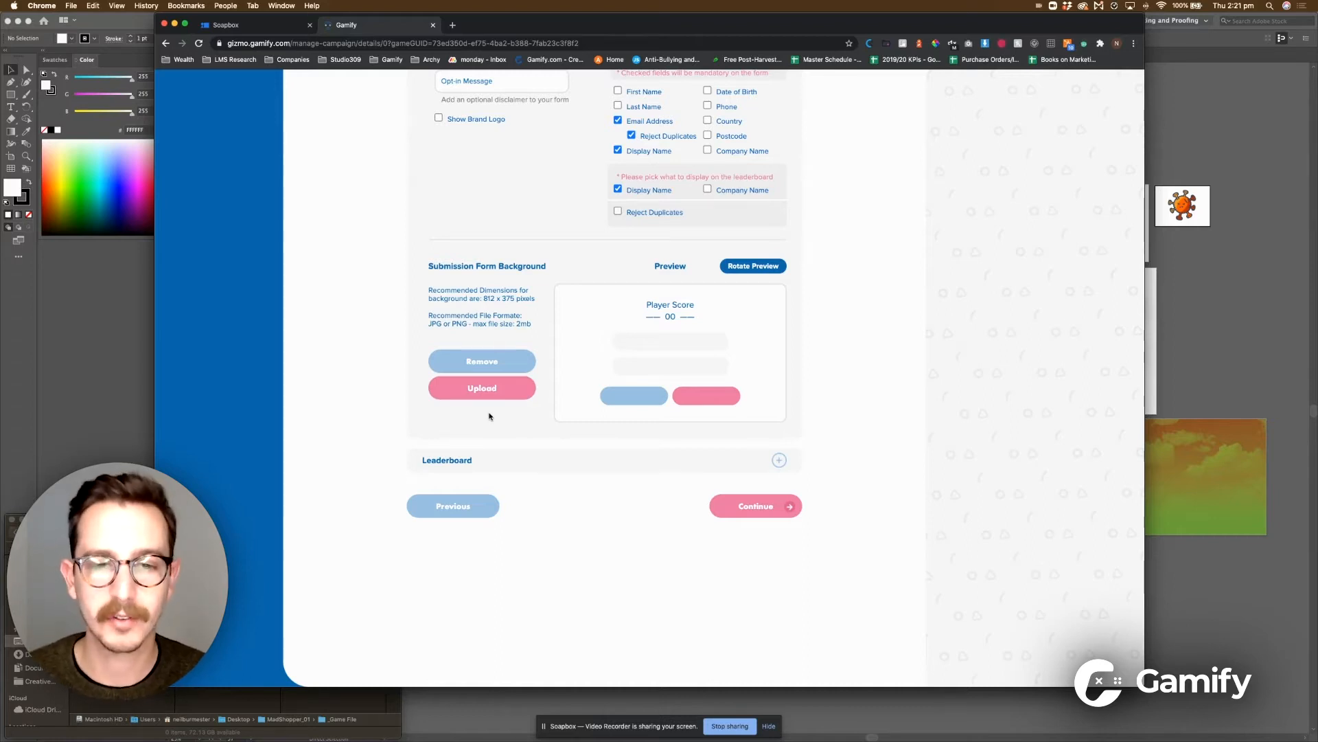
# Expand the Leaderboard section and set the custom leaderboard link's domain to .private.gamify.com.
pyautogui.click(780, 460)
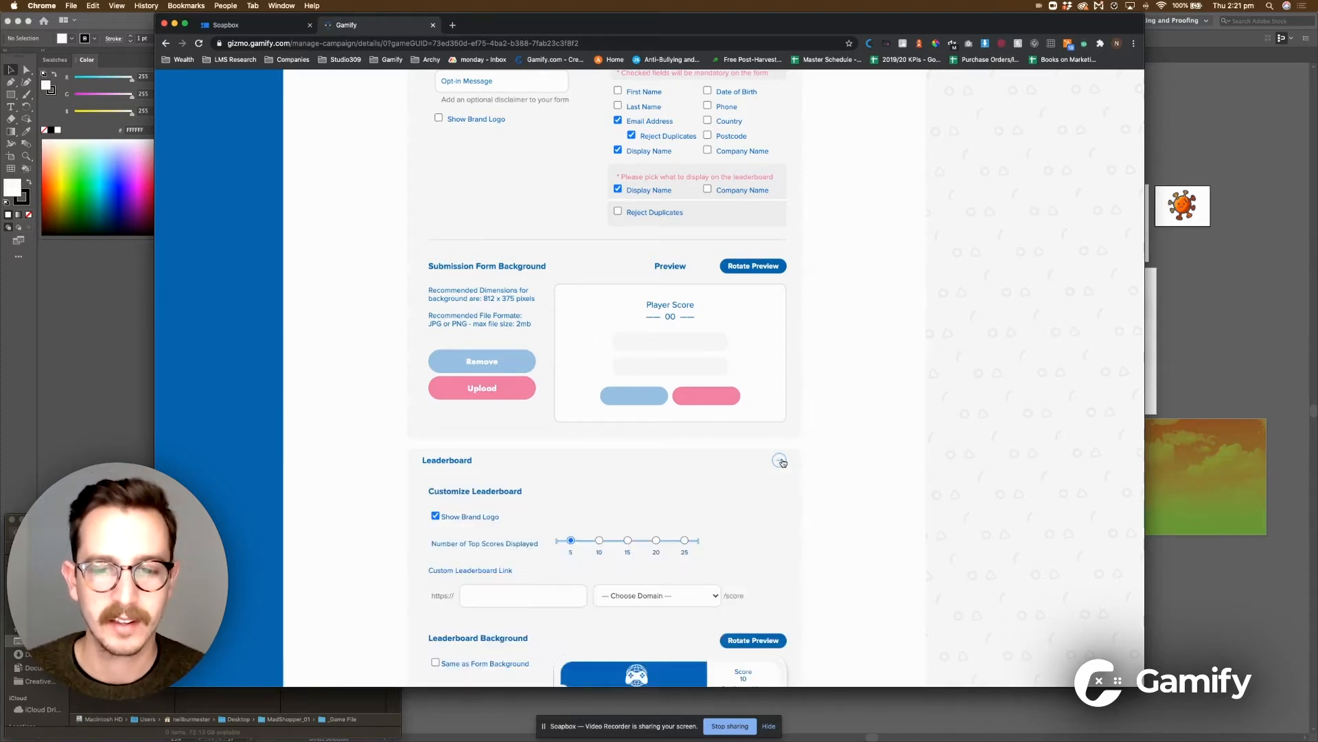
pyautogui.scroll(-5, 781, 462)
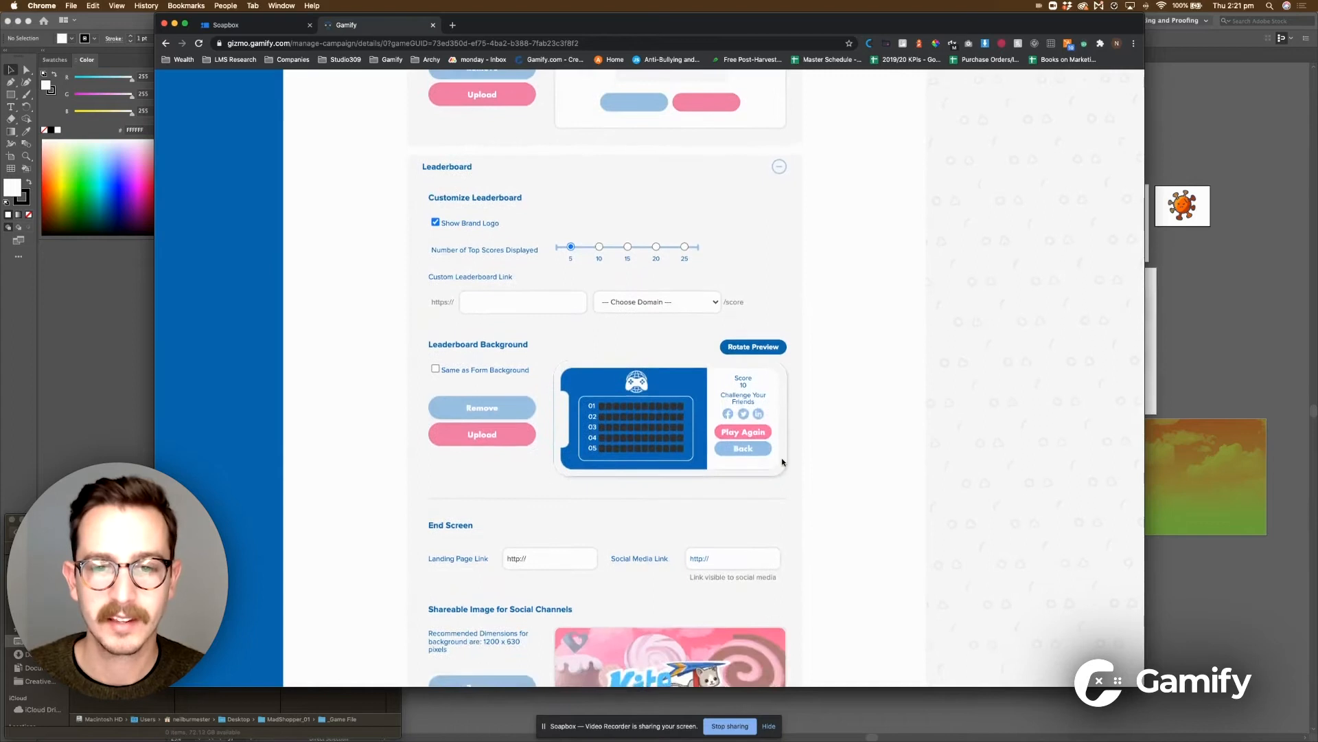
pyautogui.scroll(-2, 781, 460)
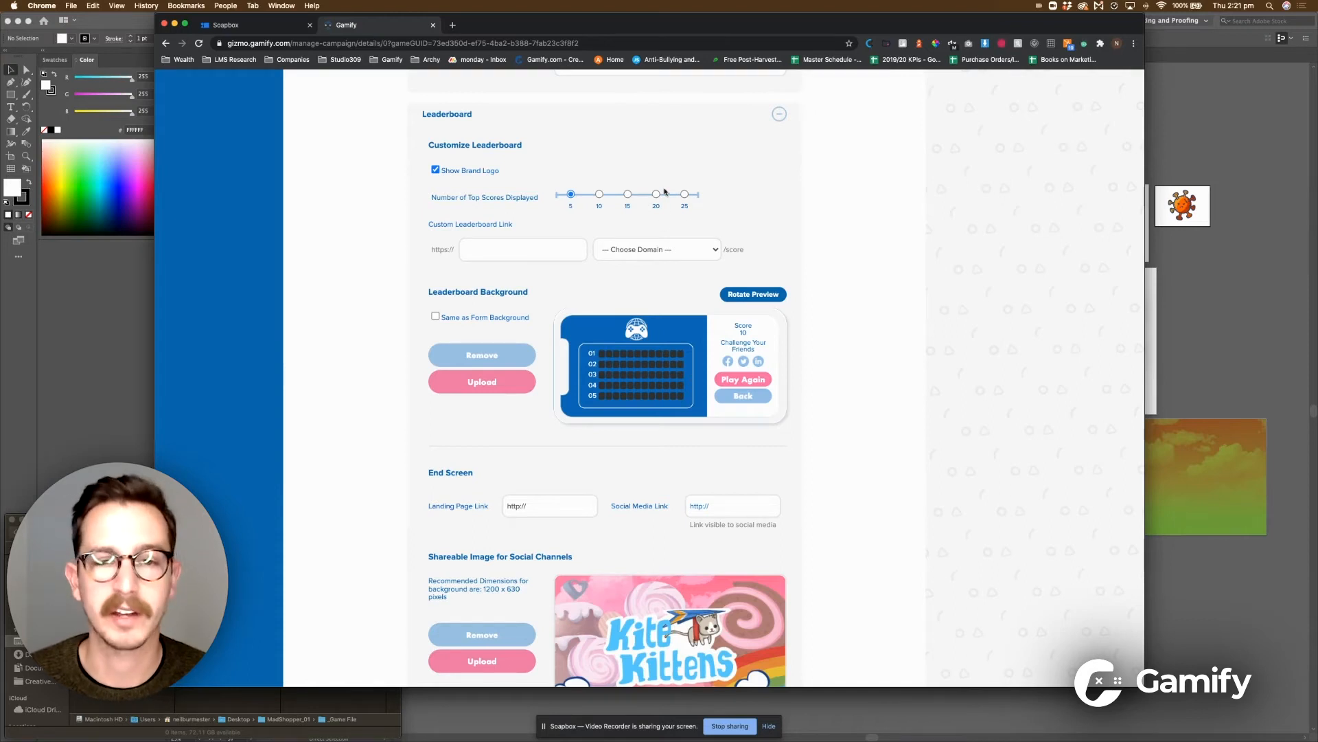
pyautogui.scroll(-1, 594, 225)
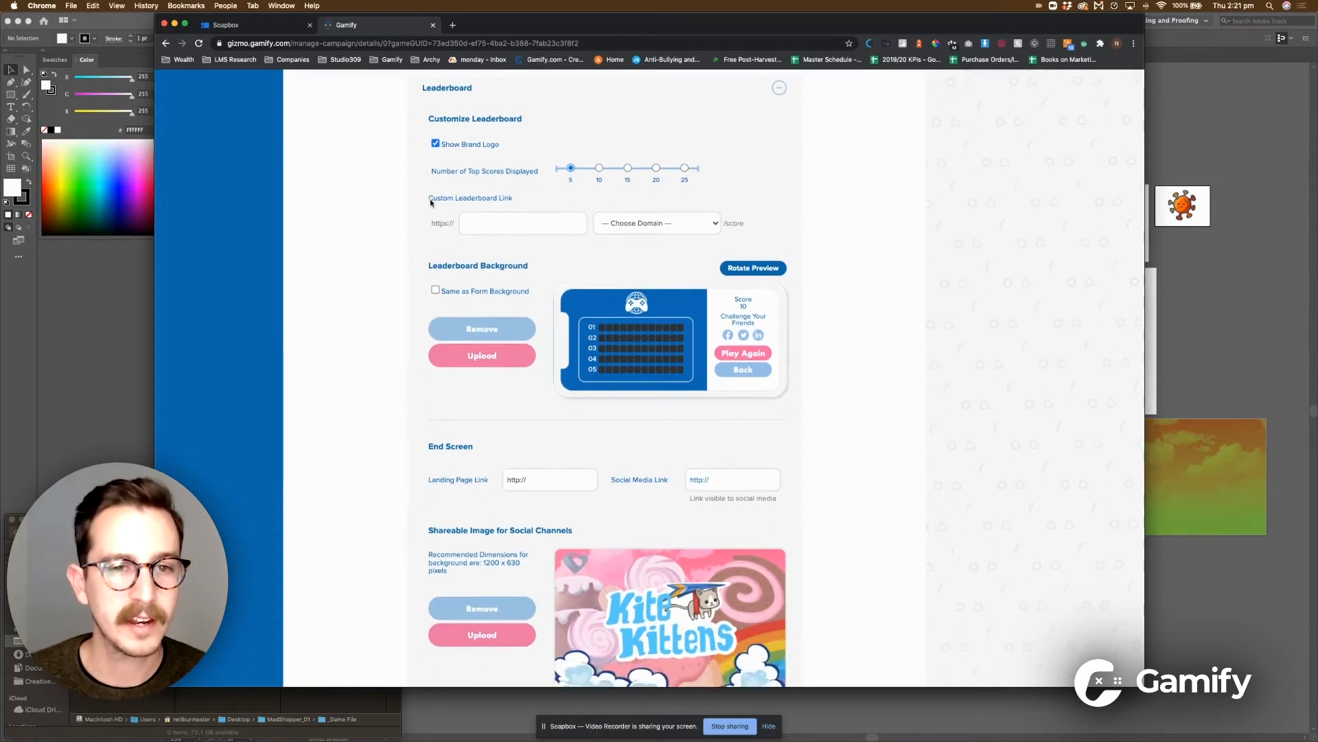
pyautogui.click(530, 225)
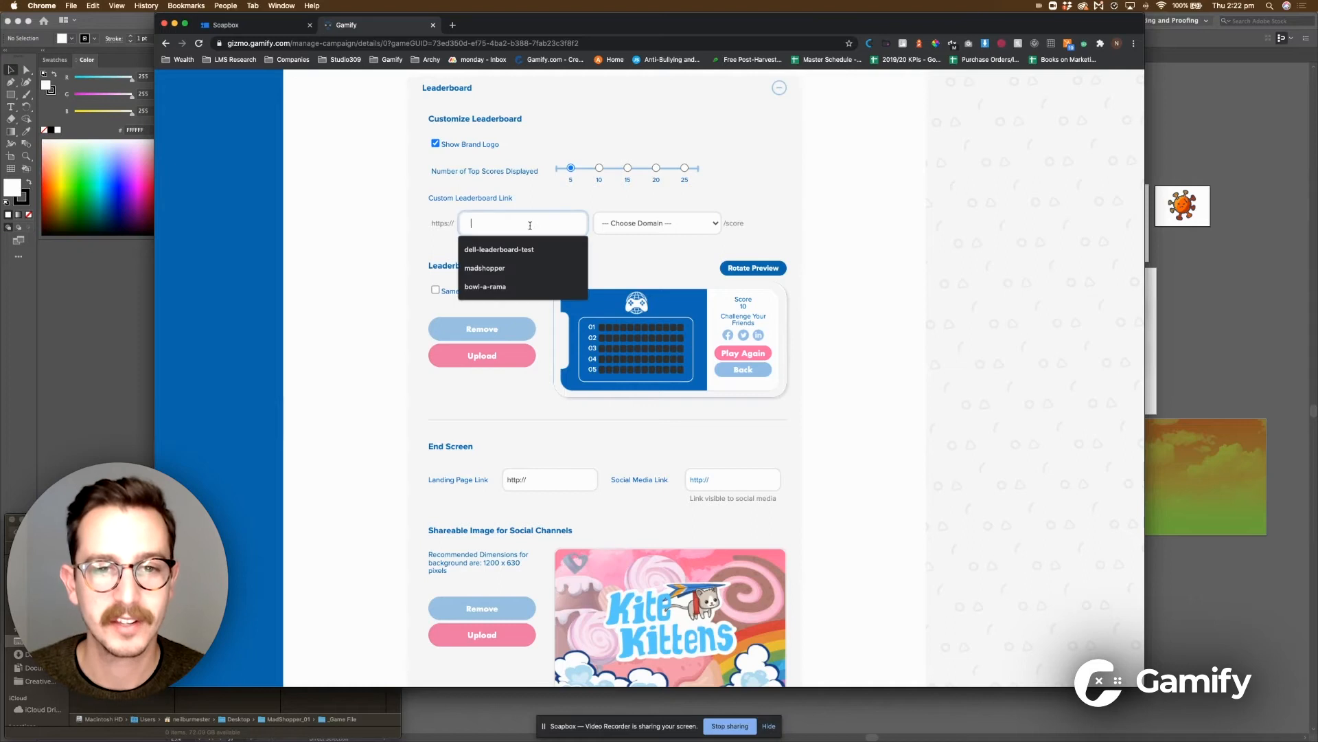
pyautogui.click(785, 213)
pyautogui.click(705, 219)
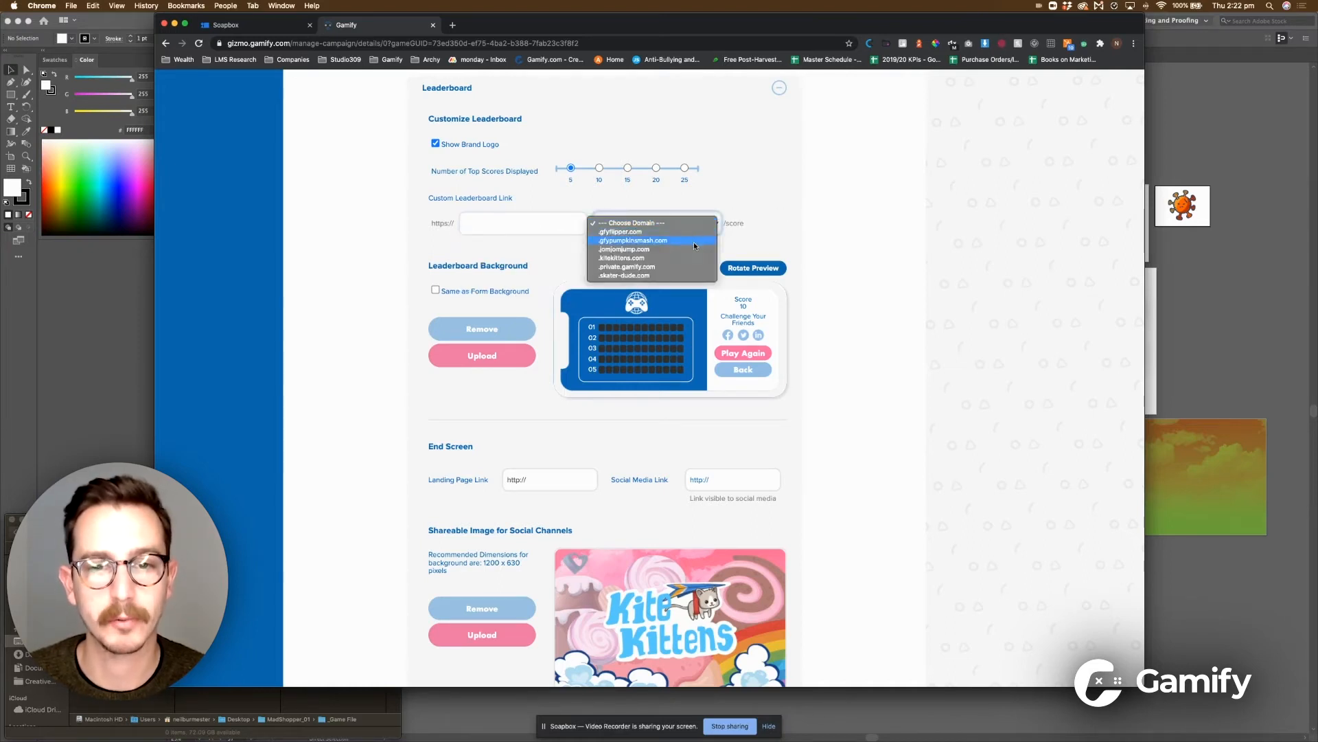
pyautogui.click(695, 267)
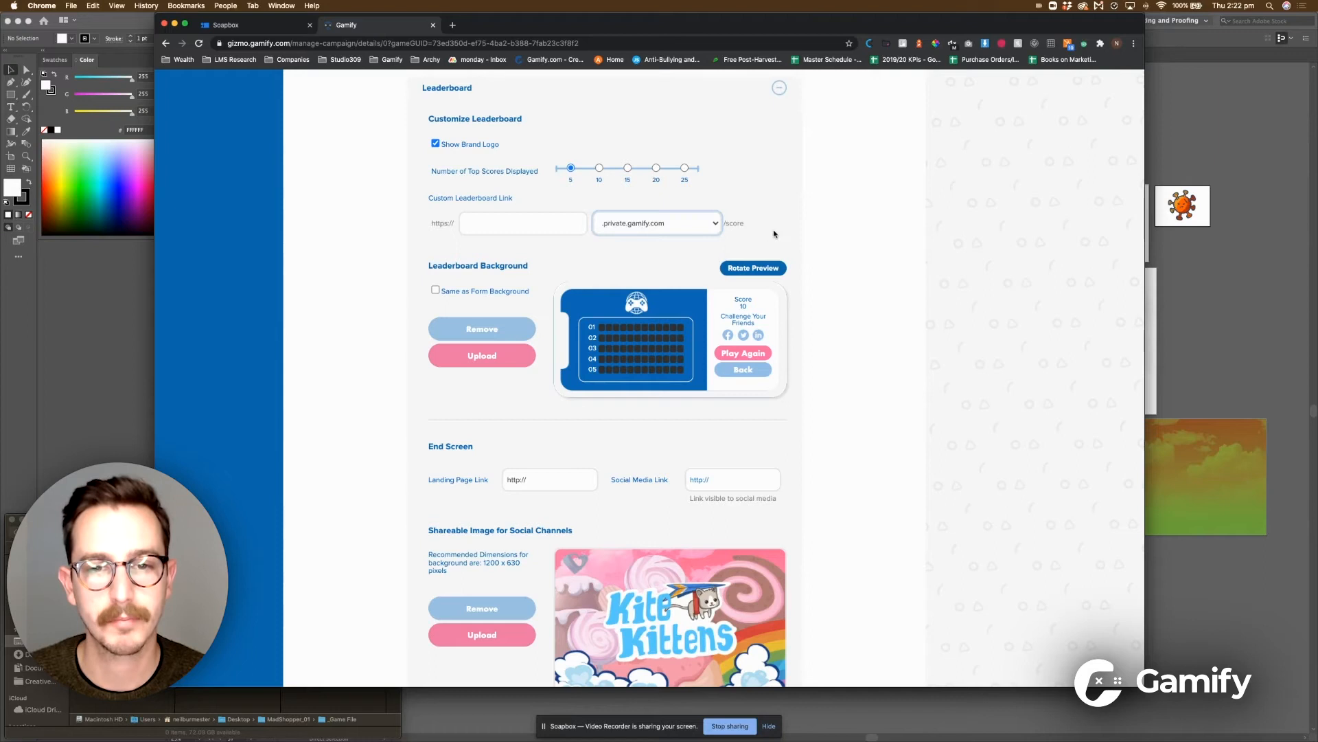
# Rotate the leaderboard background preview repeatedly to check both orientations.
pyautogui.scroll(-1, 528, 275)
pyautogui.scroll(-2, 528, 275)
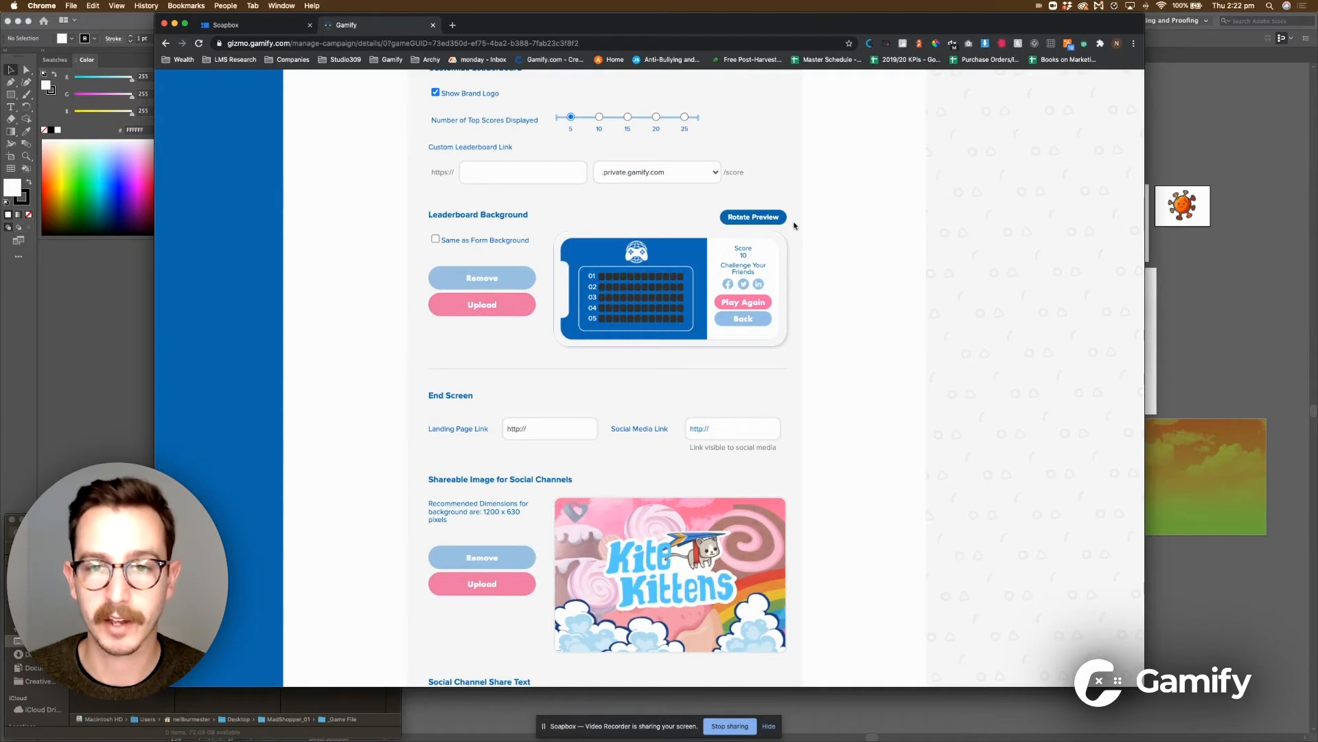
pyautogui.click(772, 219)
pyautogui.click(772, 218)
pyautogui.click(772, 218)
pyautogui.click(772, 218)
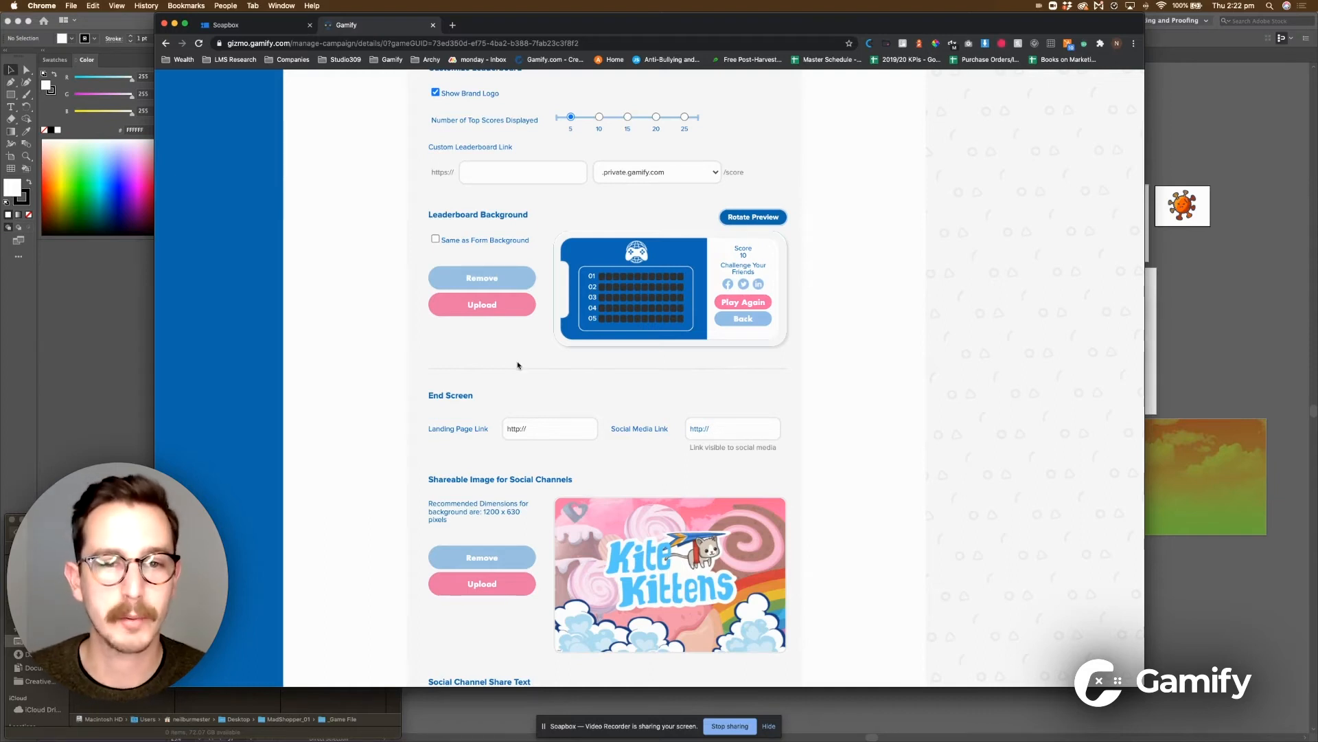
# Examine the End Screen links, the shareable image for social channels, the Twitter share text and the exit screen buttons.
pyautogui.scroll(-5, 508, 367)
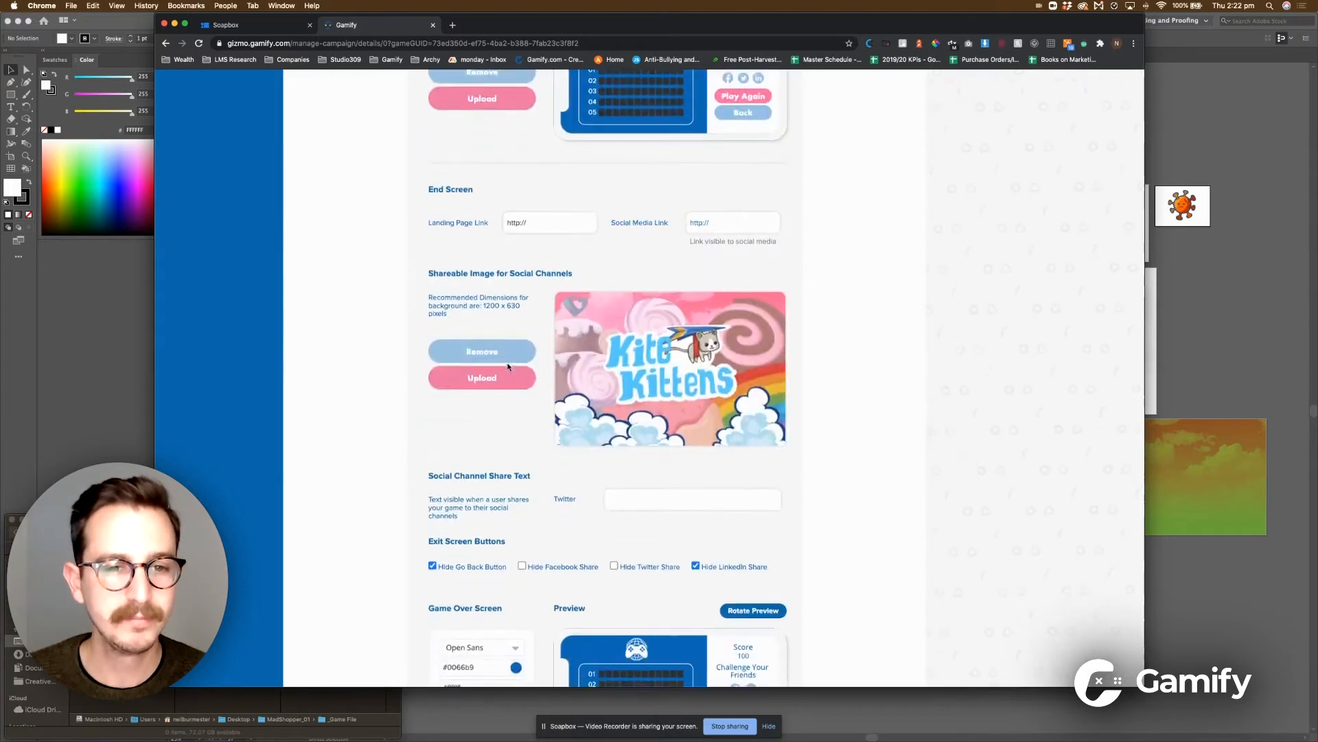
pyautogui.scroll(-1, 508, 367)
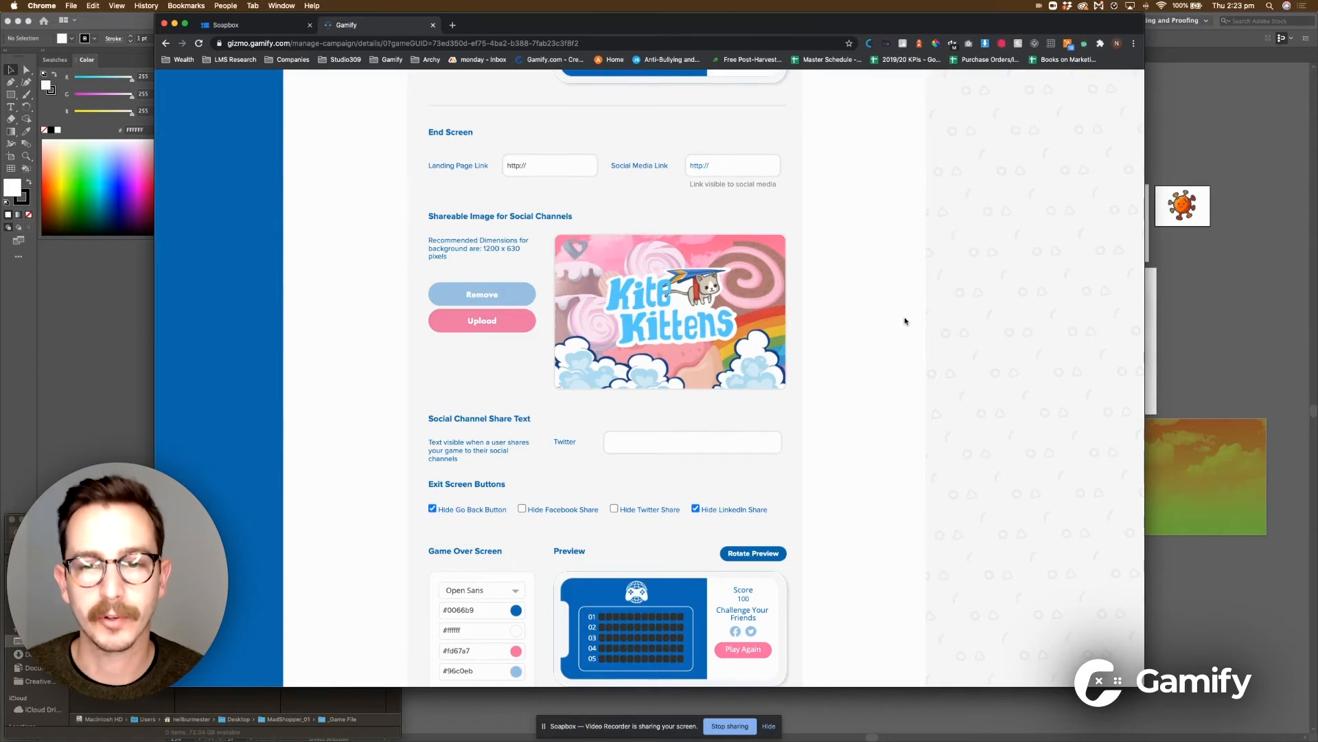
pyautogui.scroll(-3, 905, 321)
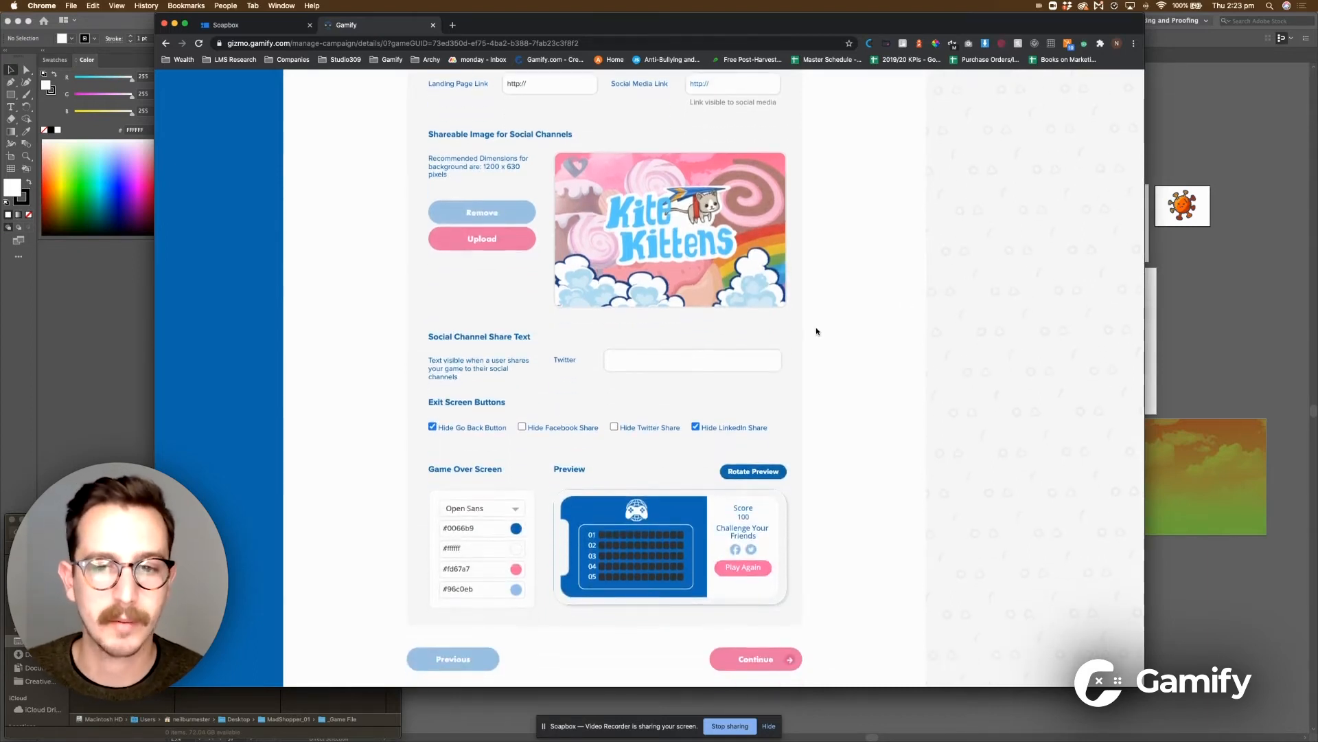
pyautogui.scroll(-1, 816, 332)
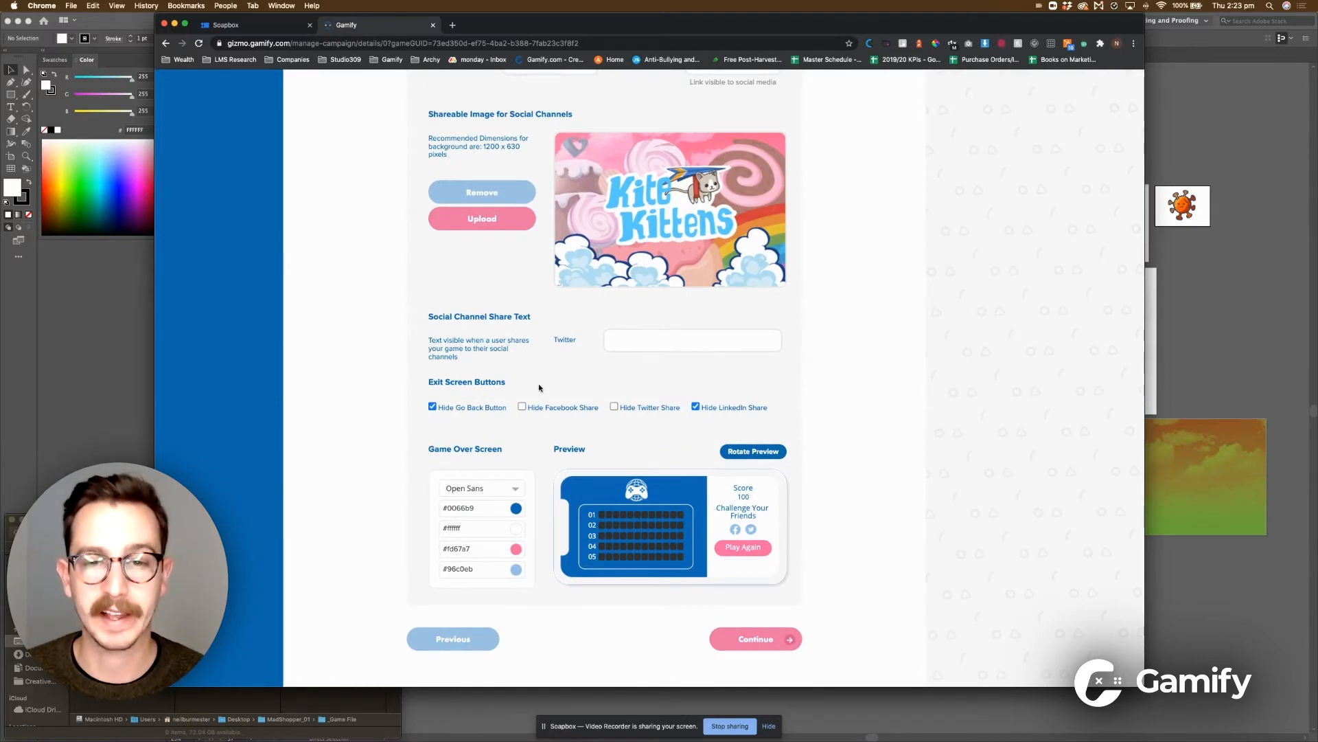
pyautogui.click(622, 341)
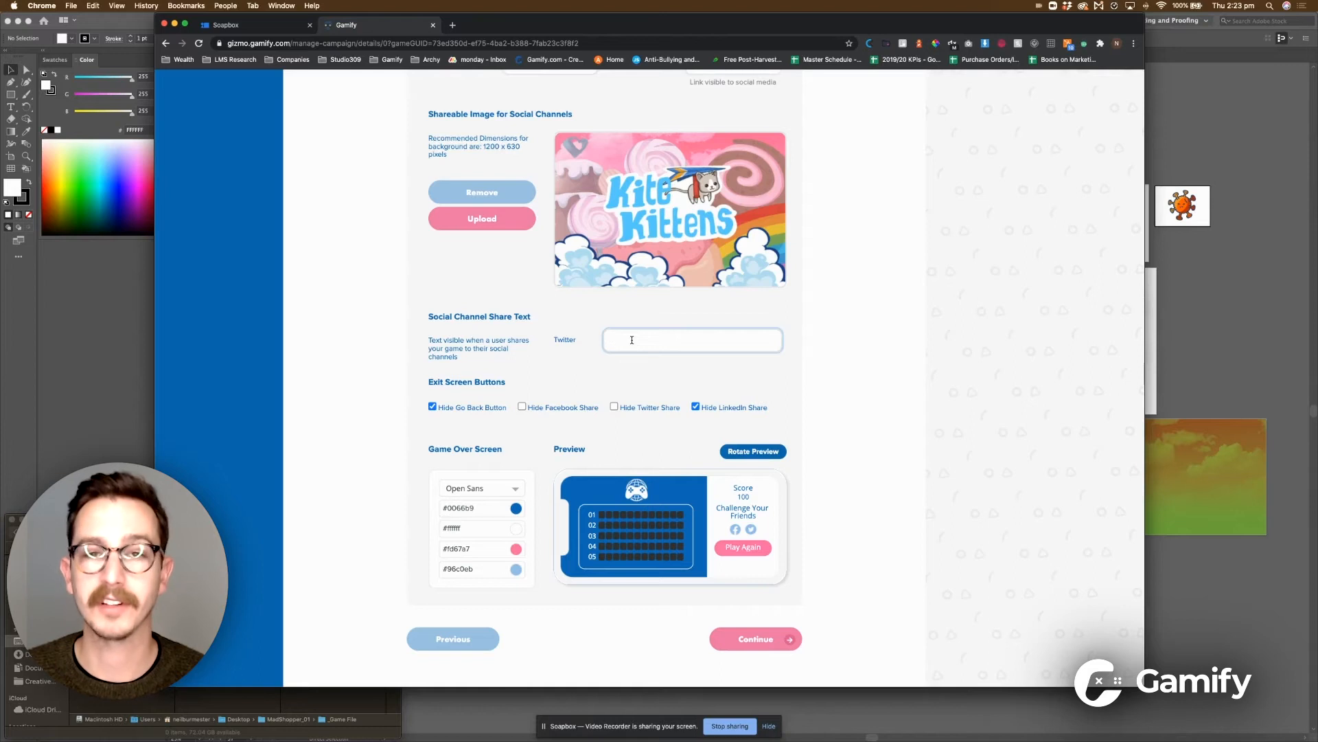
pyautogui.click(594, 368)
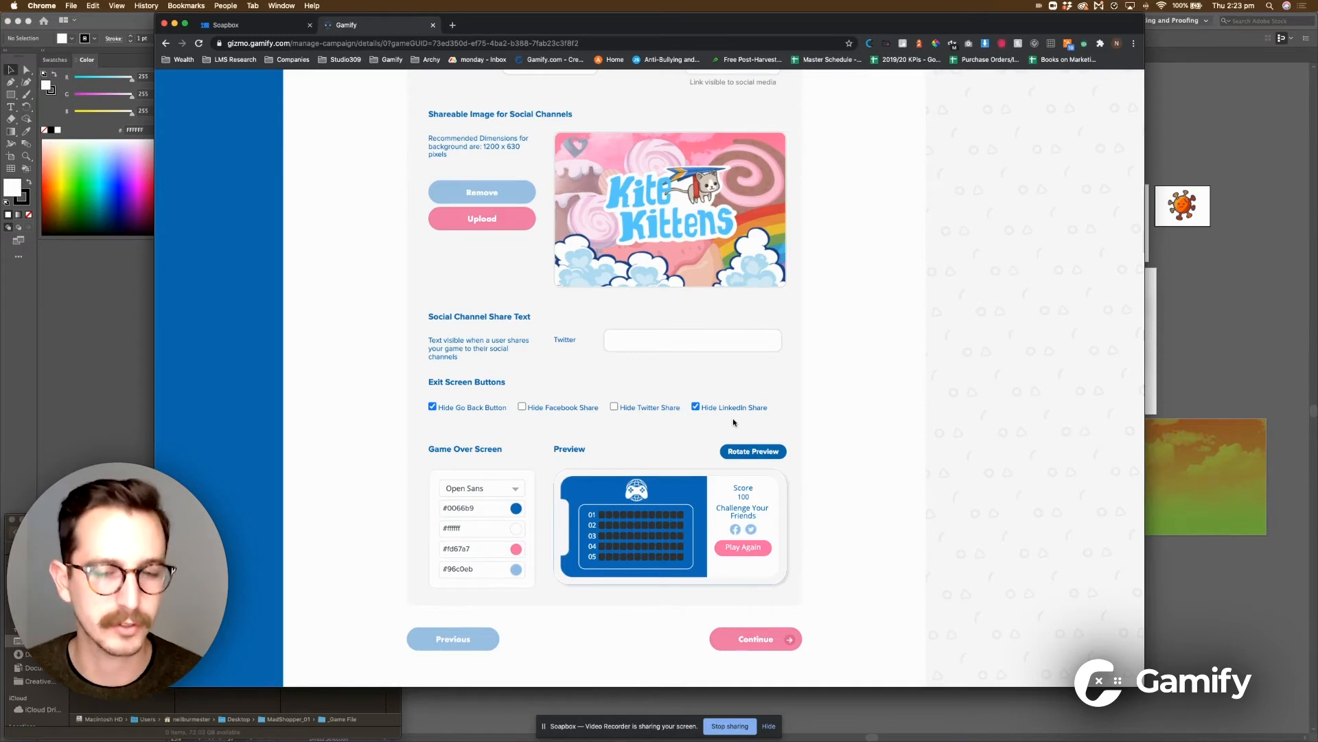
# Switch the exit screen's Hide LinkedIn Share option off and back on to check its effect on the preview.
pyautogui.click(697, 408)
pyautogui.click(697, 407)
pyautogui.click(697, 407)
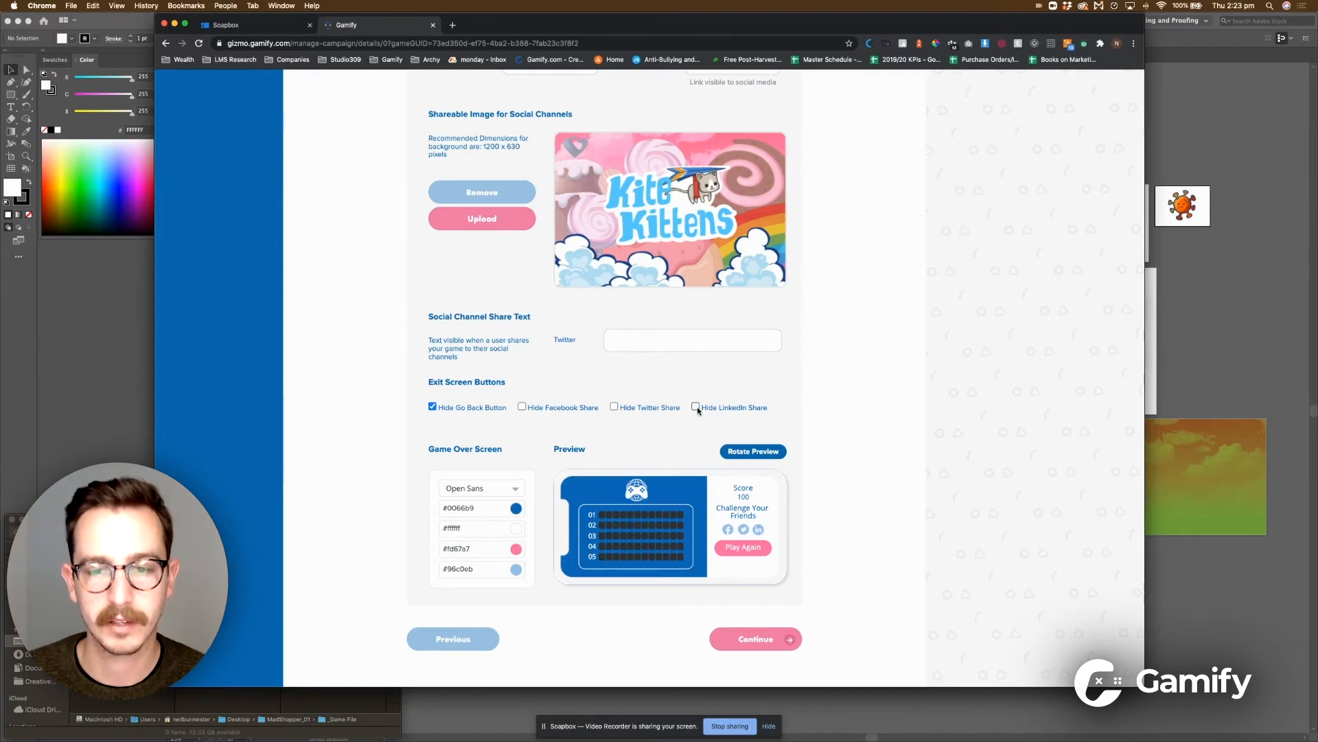
pyautogui.click(696, 407)
pyautogui.click(696, 408)
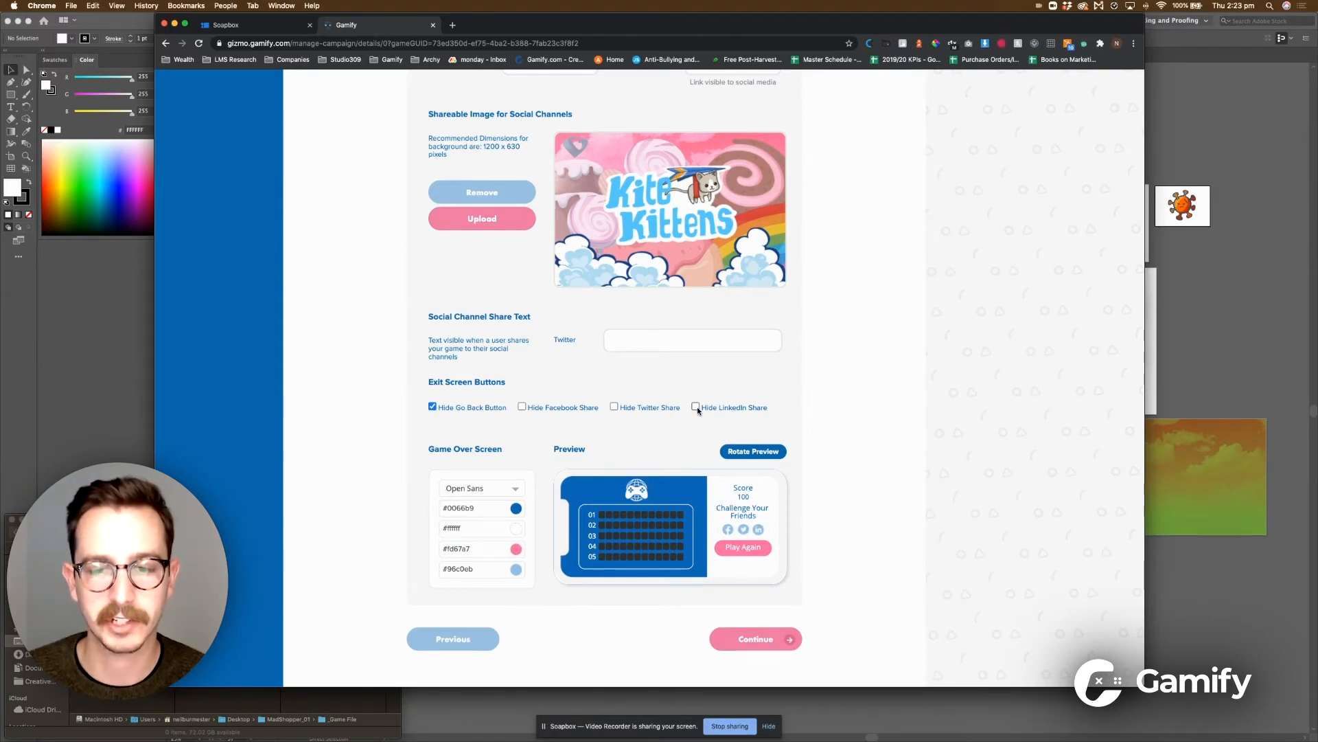
pyautogui.click(696, 407)
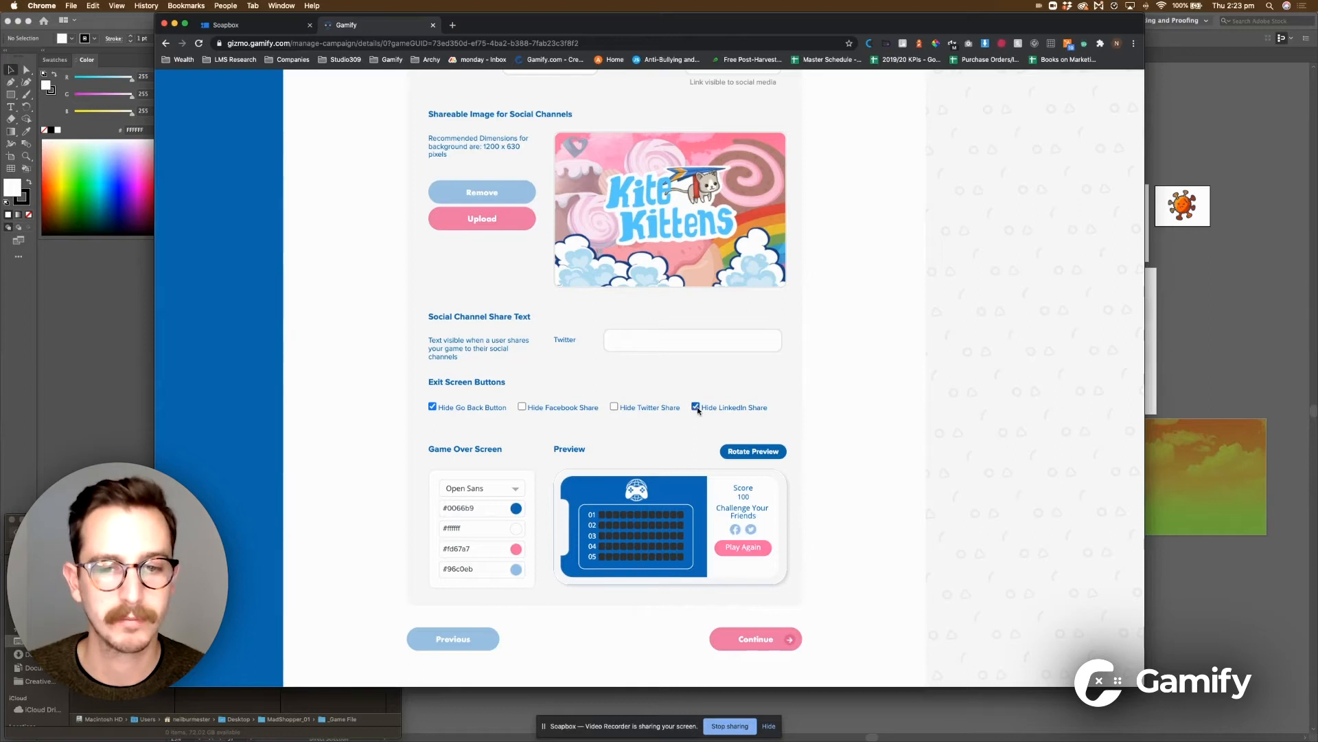
# Switch the exit screen's Hide Twitter Share and Hide Facebook Share options on and back off to check the preview.
pyautogui.click(614, 407)
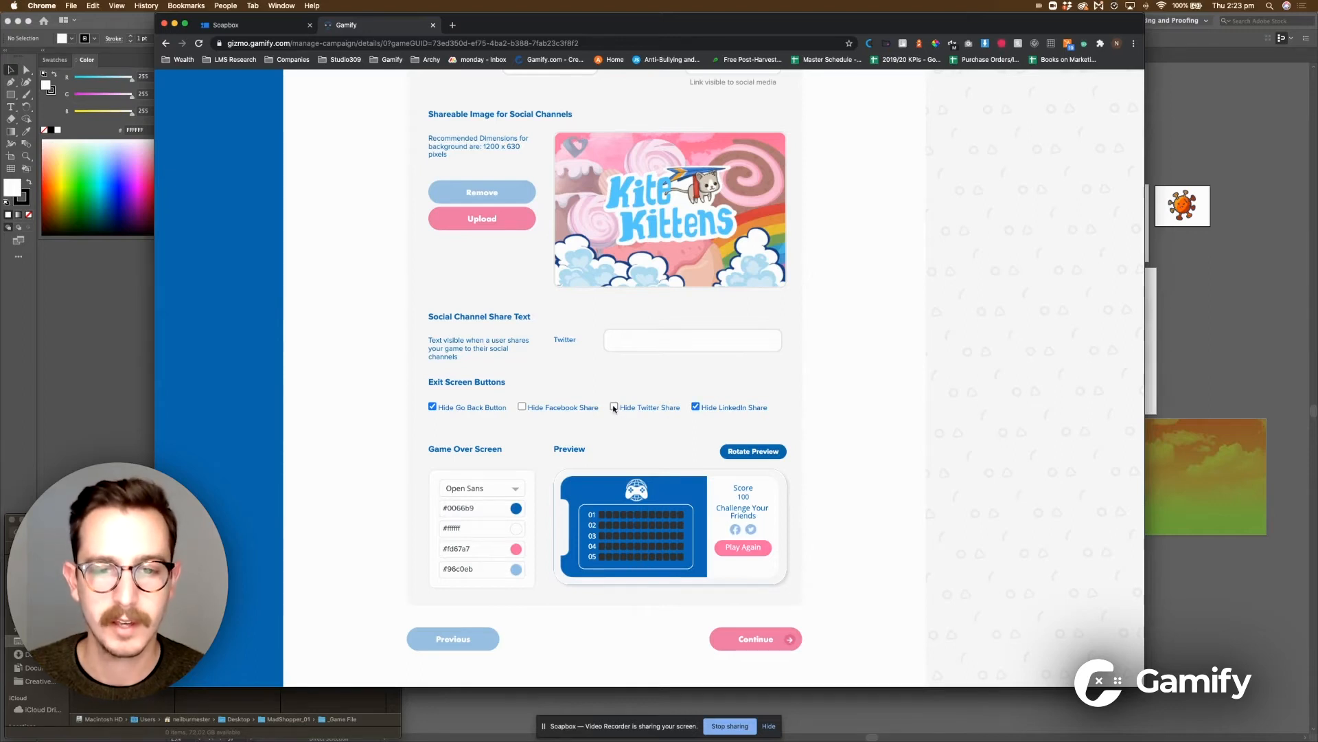
pyautogui.click(522, 407)
pyautogui.click(523, 407)
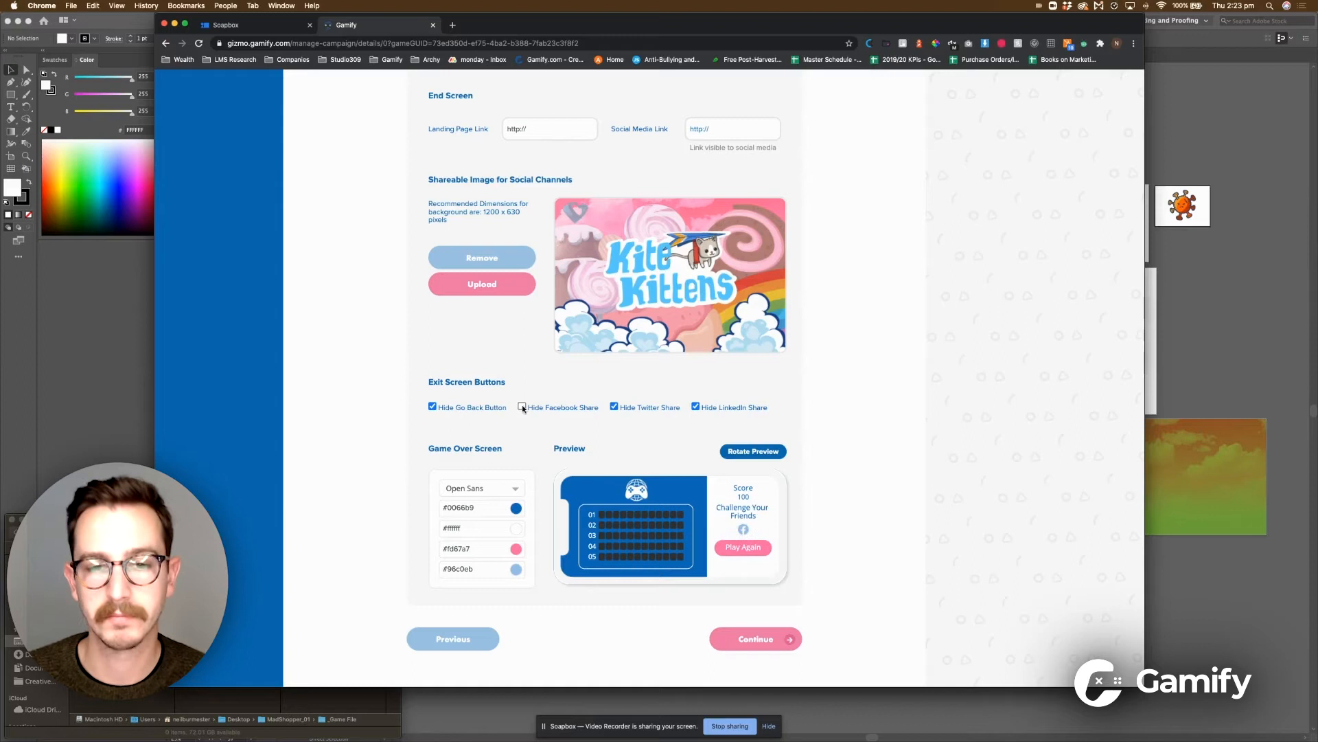
pyautogui.click(614, 406)
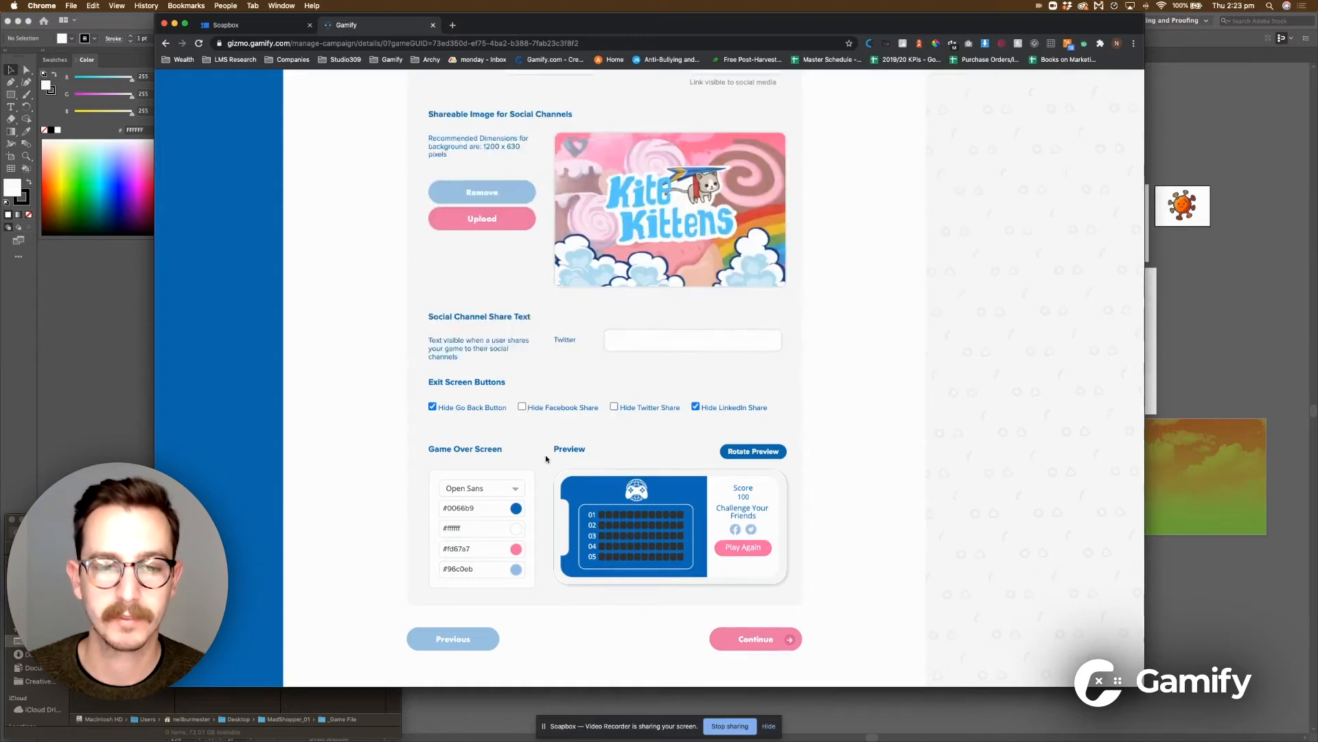
# Look through the fonts offered for the Game Over Screen.
pyautogui.scroll(-1, 545, 455)
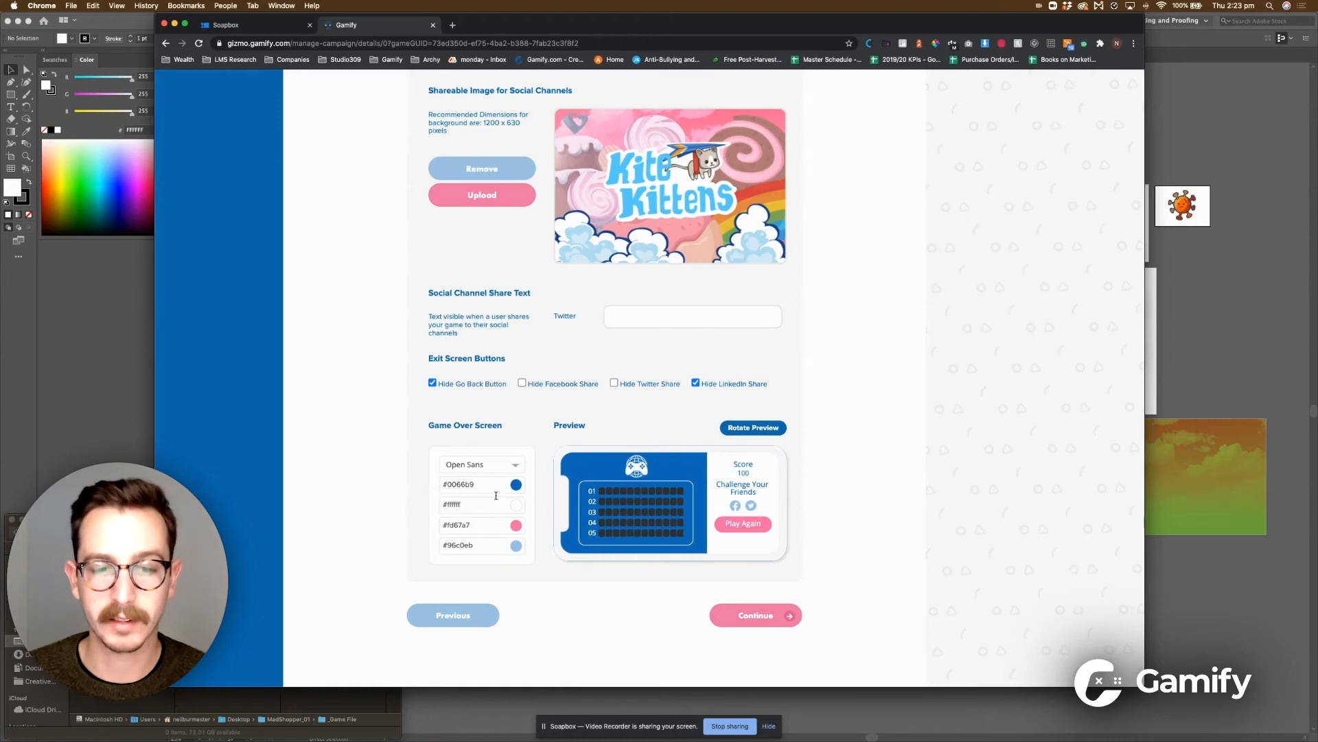
pyautogui.click(495, 472)
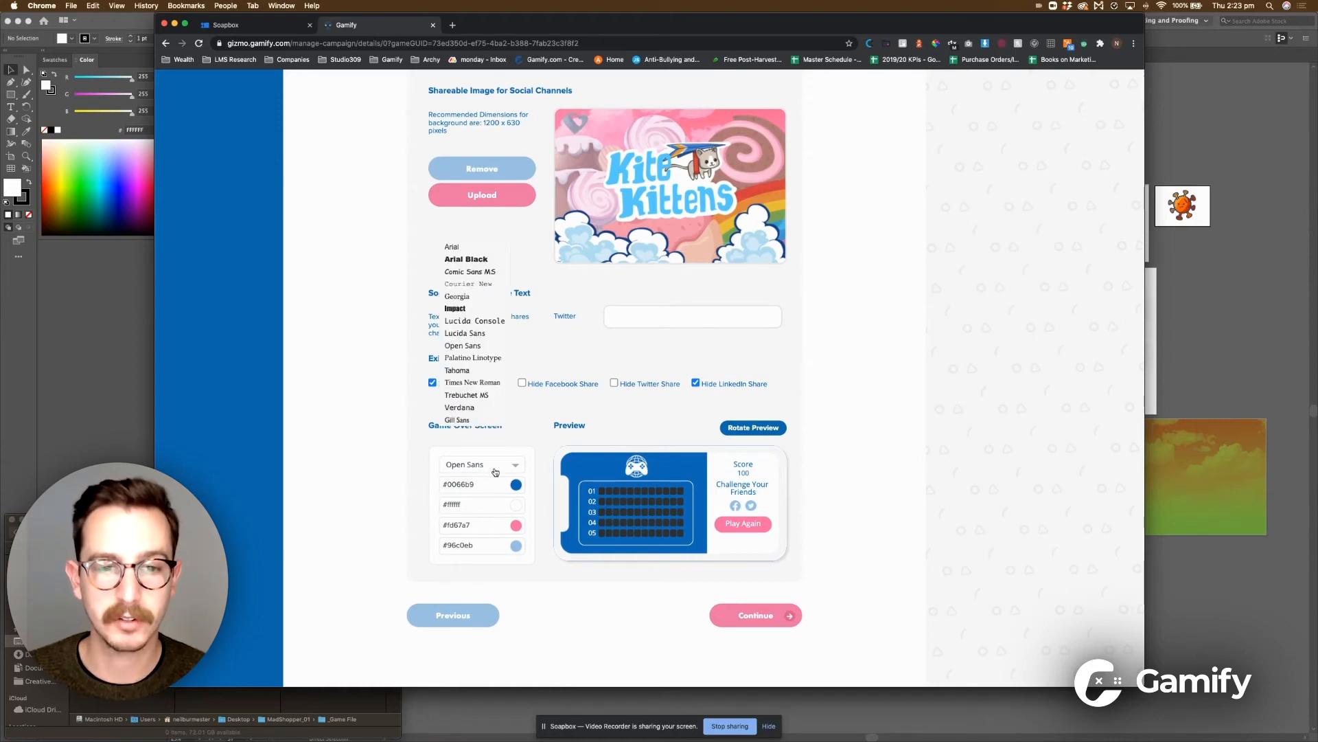
pyautogui.click(495, 472)
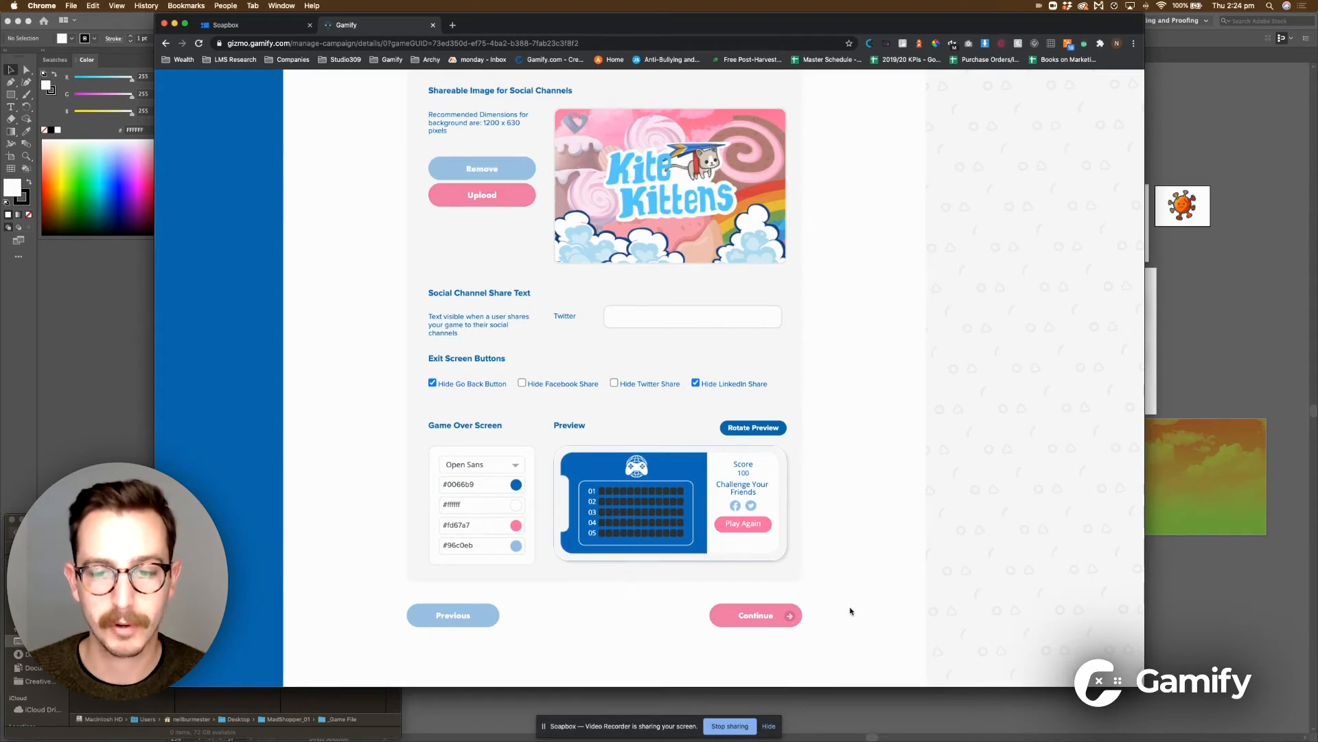
# Set the custom leaderboard link's path to madshopperlead and continue to the Customize Game stage.
pyautogui.click(769, 615)
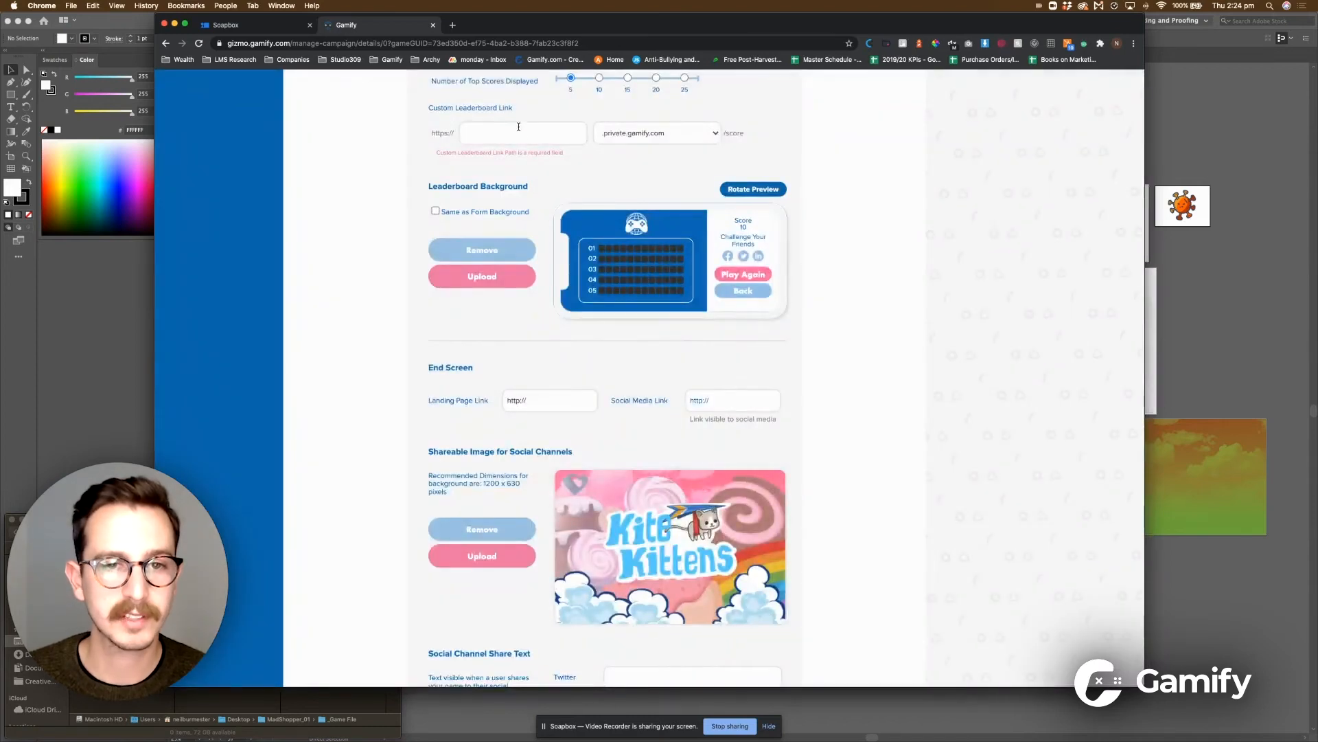
pyautogui.click(518, 126)
pyautogui.write('madshopperlead')
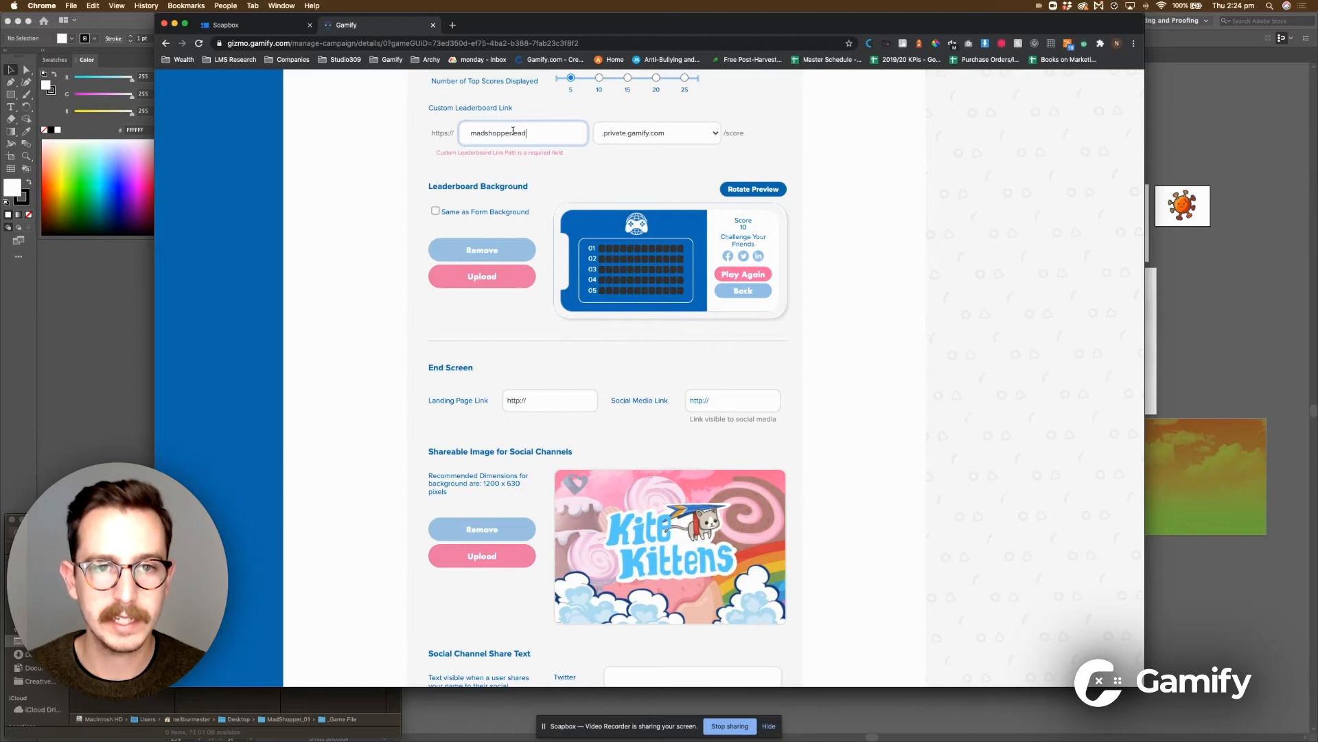
pyautogui.scroll(-10, 770, 172)
pyautogui.click(758, 410)
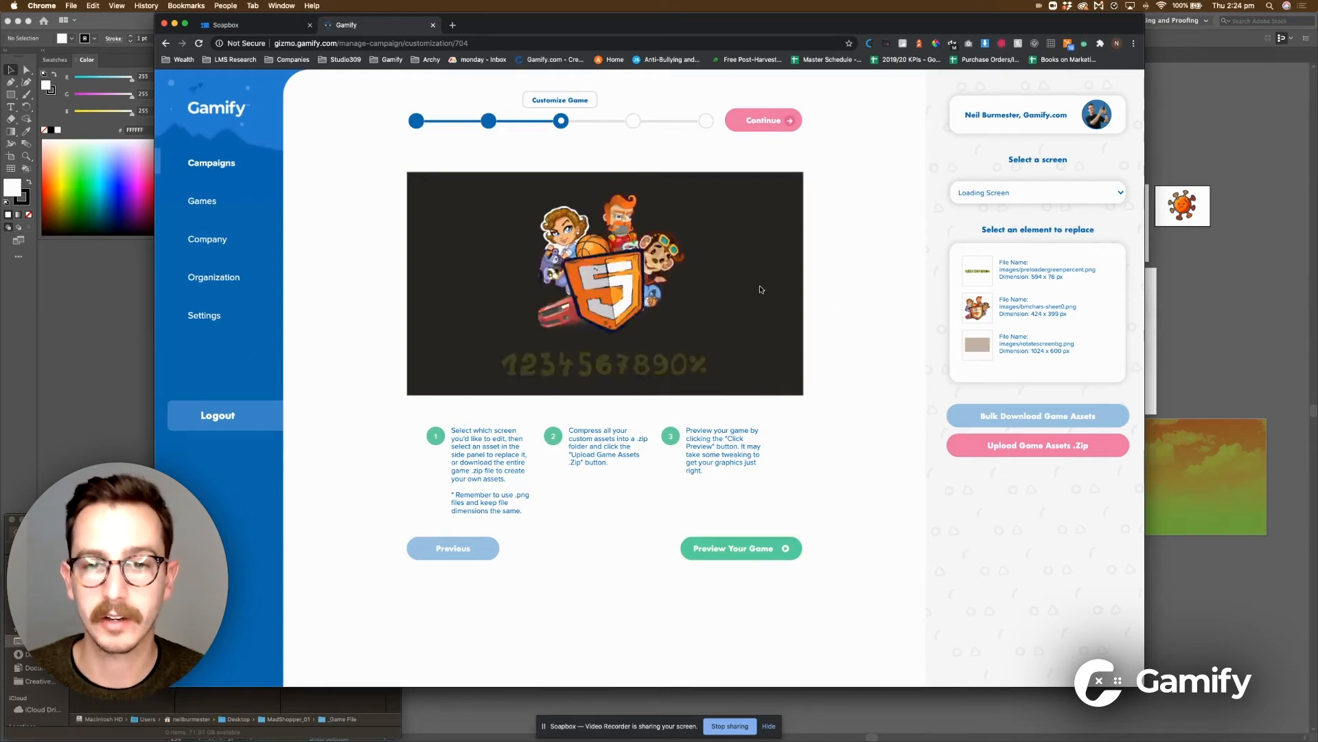
# Show the game's Main Screen for customization and inspect its replaceable elements.
pyautogui.click(1024, 188)
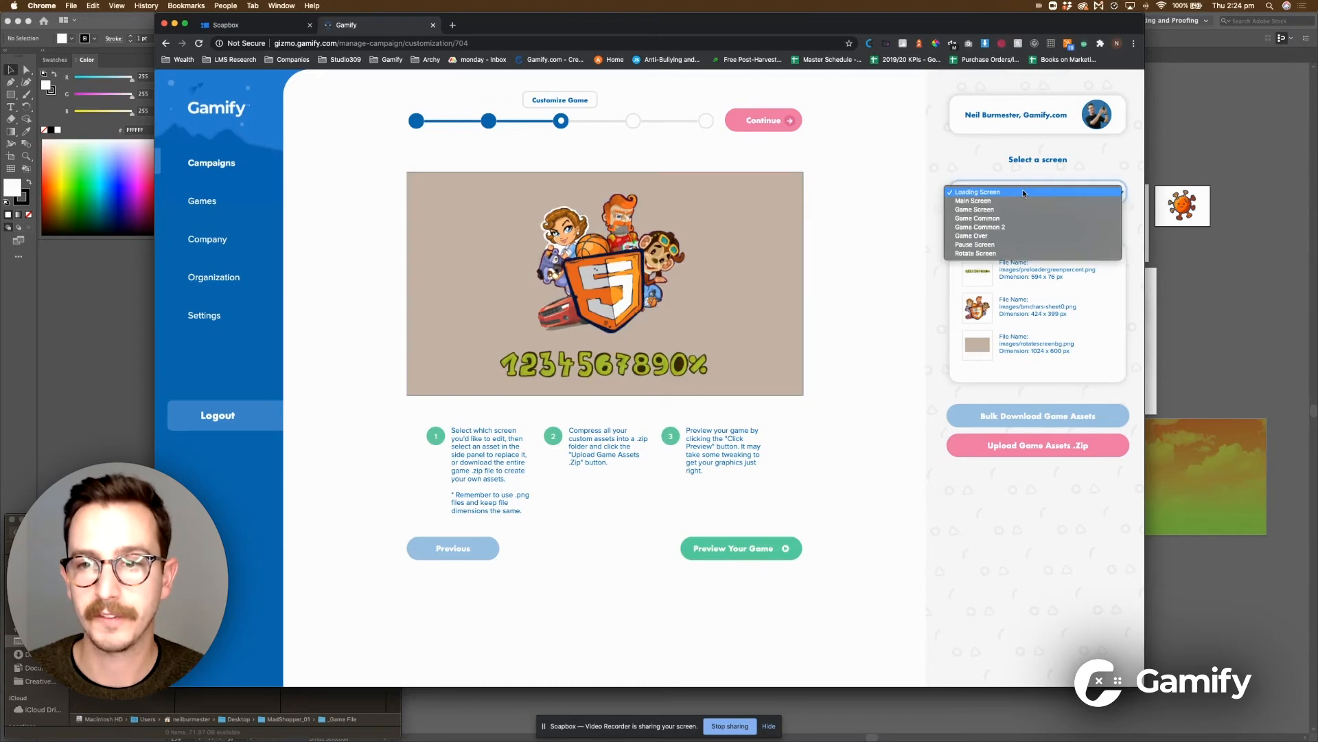
pyautogui.click(1017, 203)
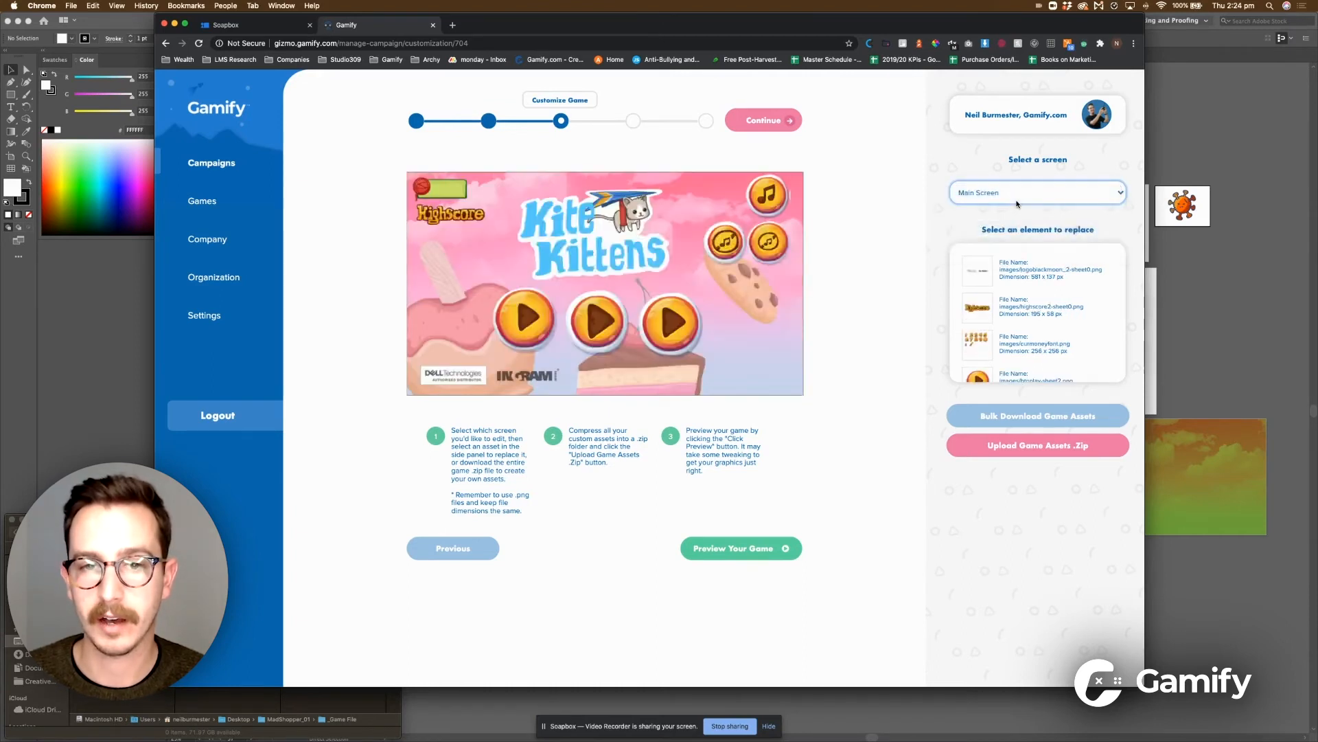
pyautogui.click(762, 238)
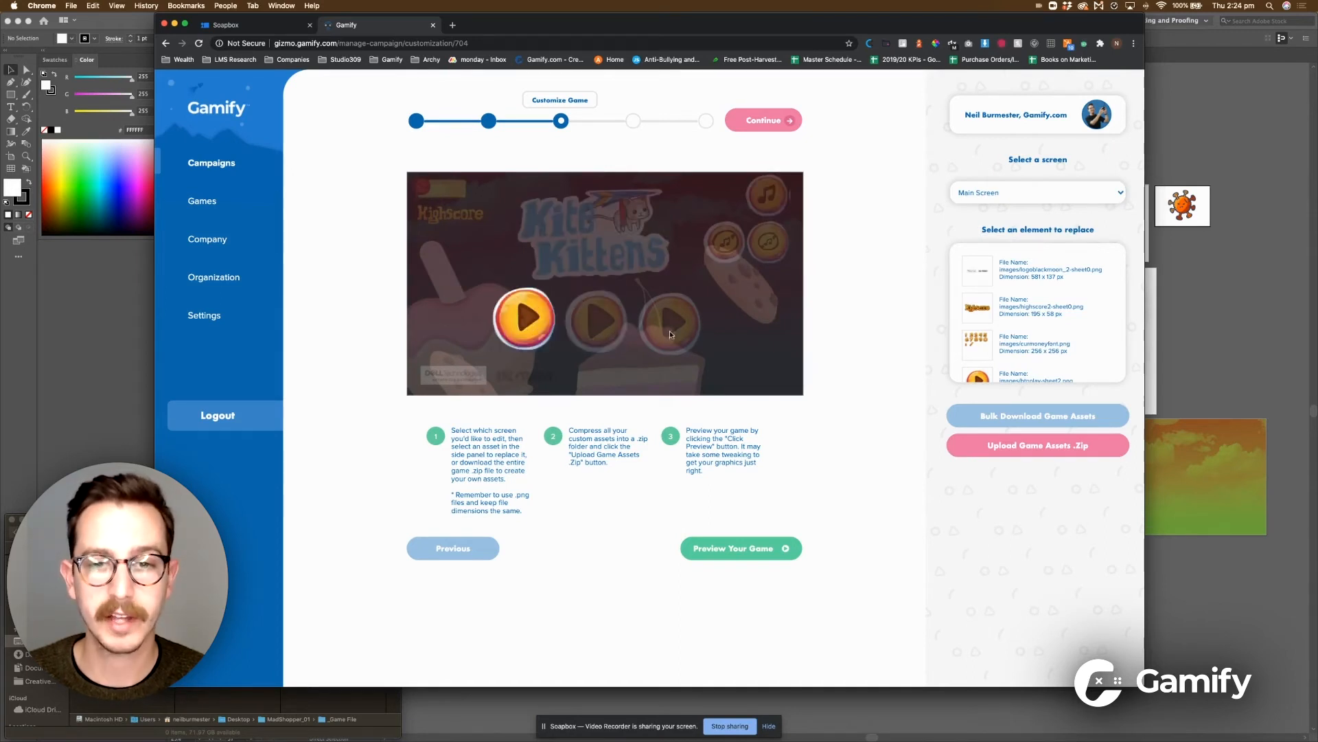
# Bulk download the game's assets as a .zip file.
pyautogui.click(1070, 417)
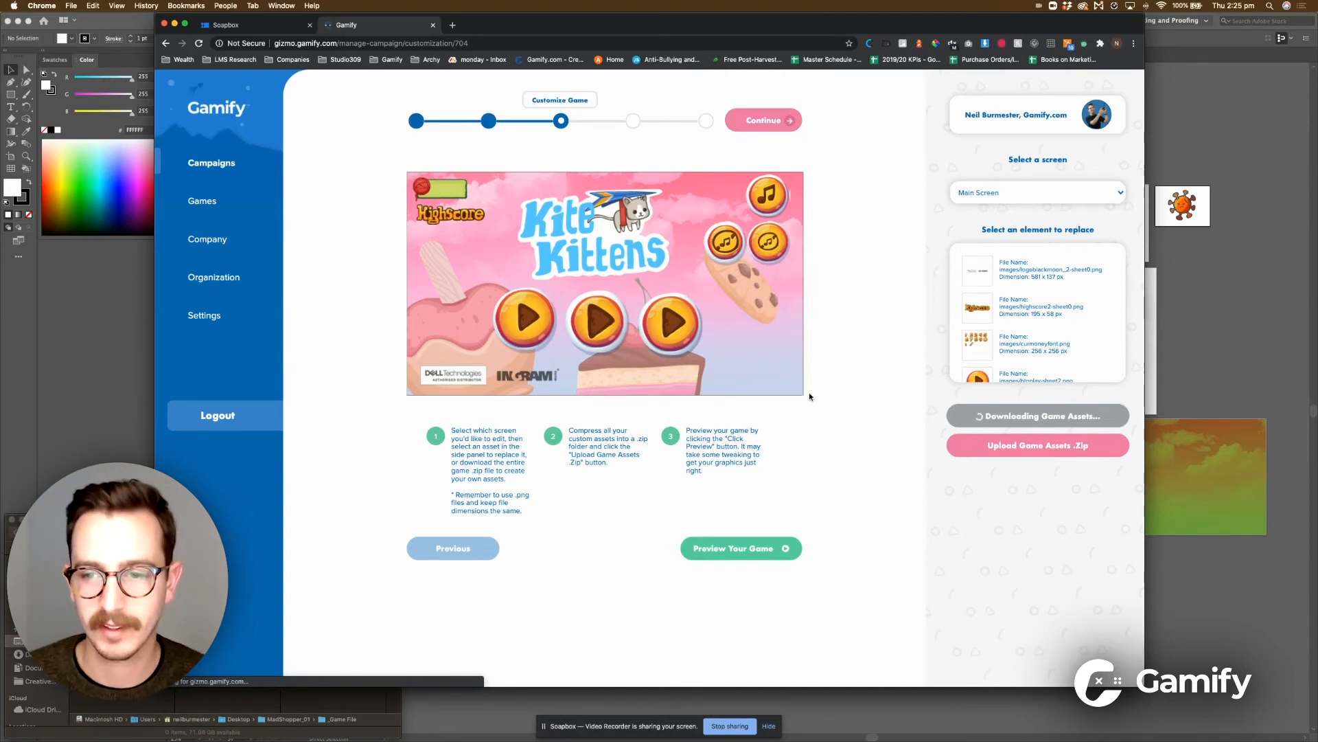
pyautogui.scroll(-3, 863, 383)
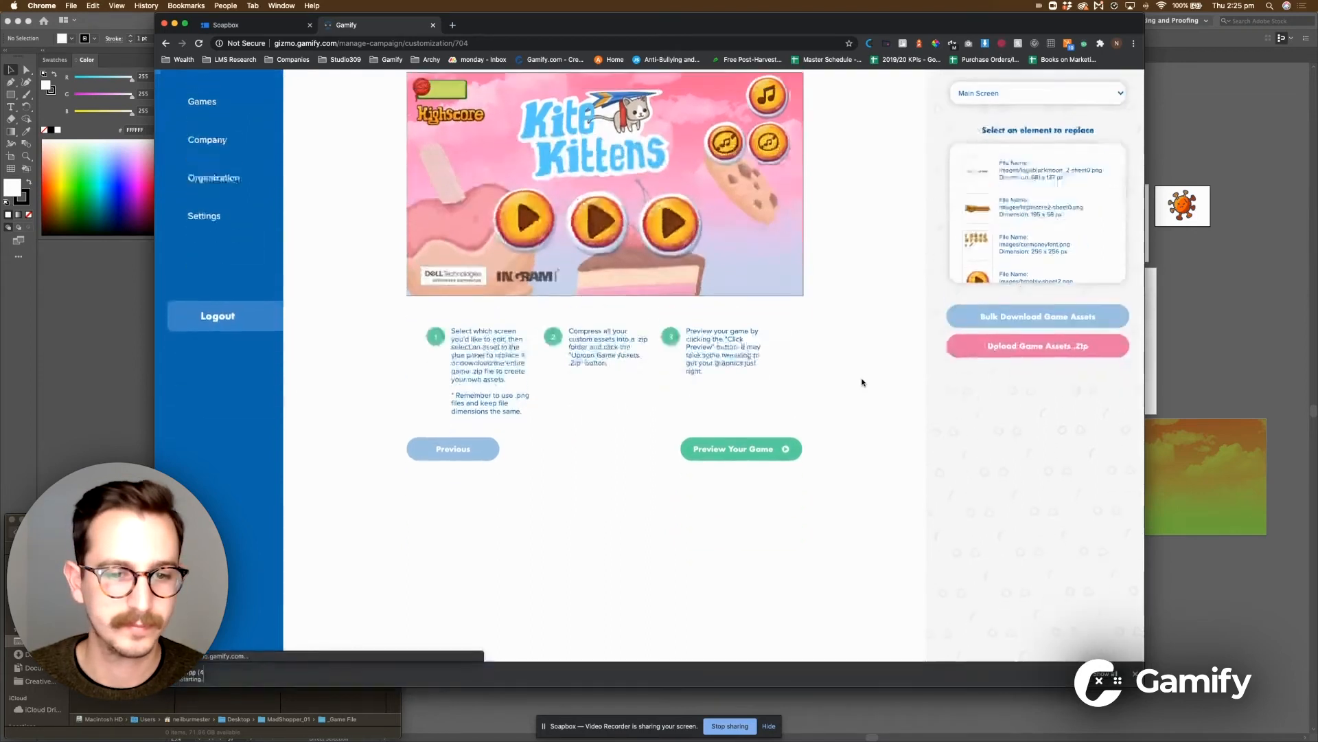
pyautogui.scroll(3, 862, 382)
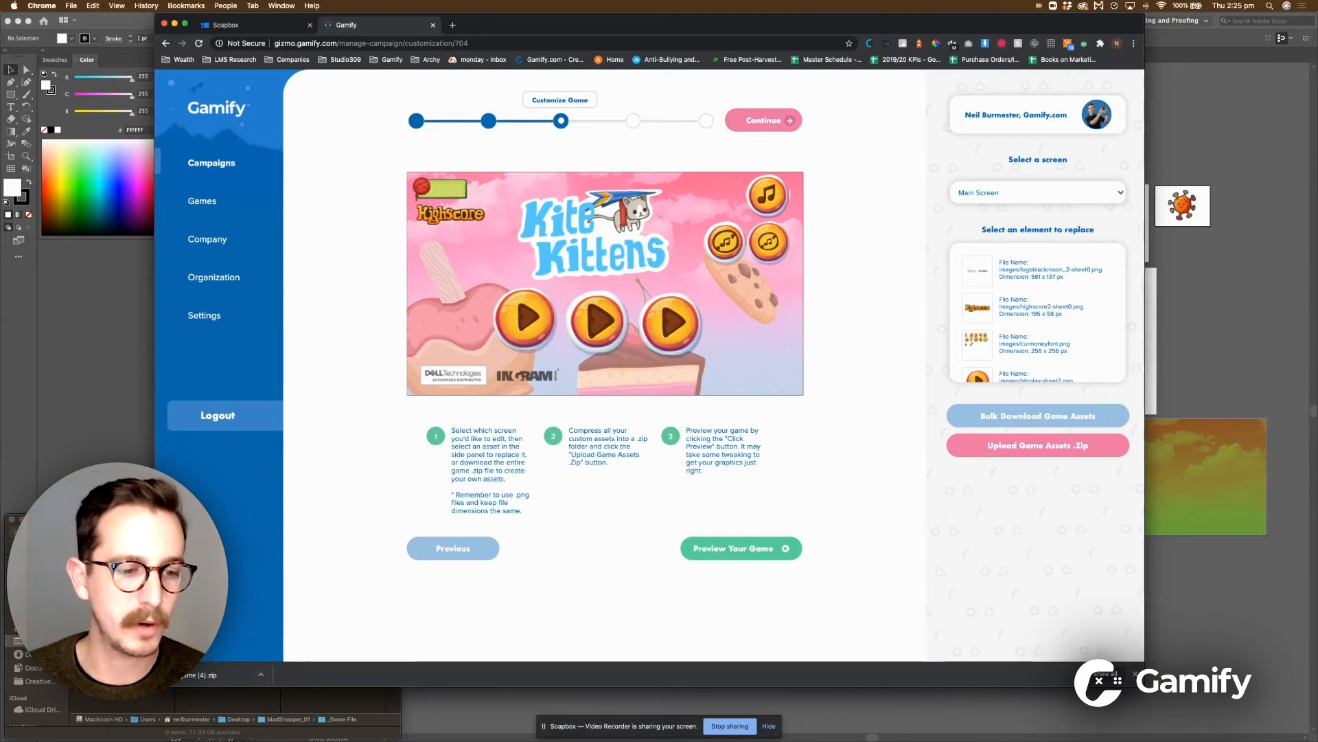
# Switch to Finder, move the downloaded game (4) assets from Downloads into the _Game File folder and open the game (4) folder.
pyautogui.press('super+Tab')
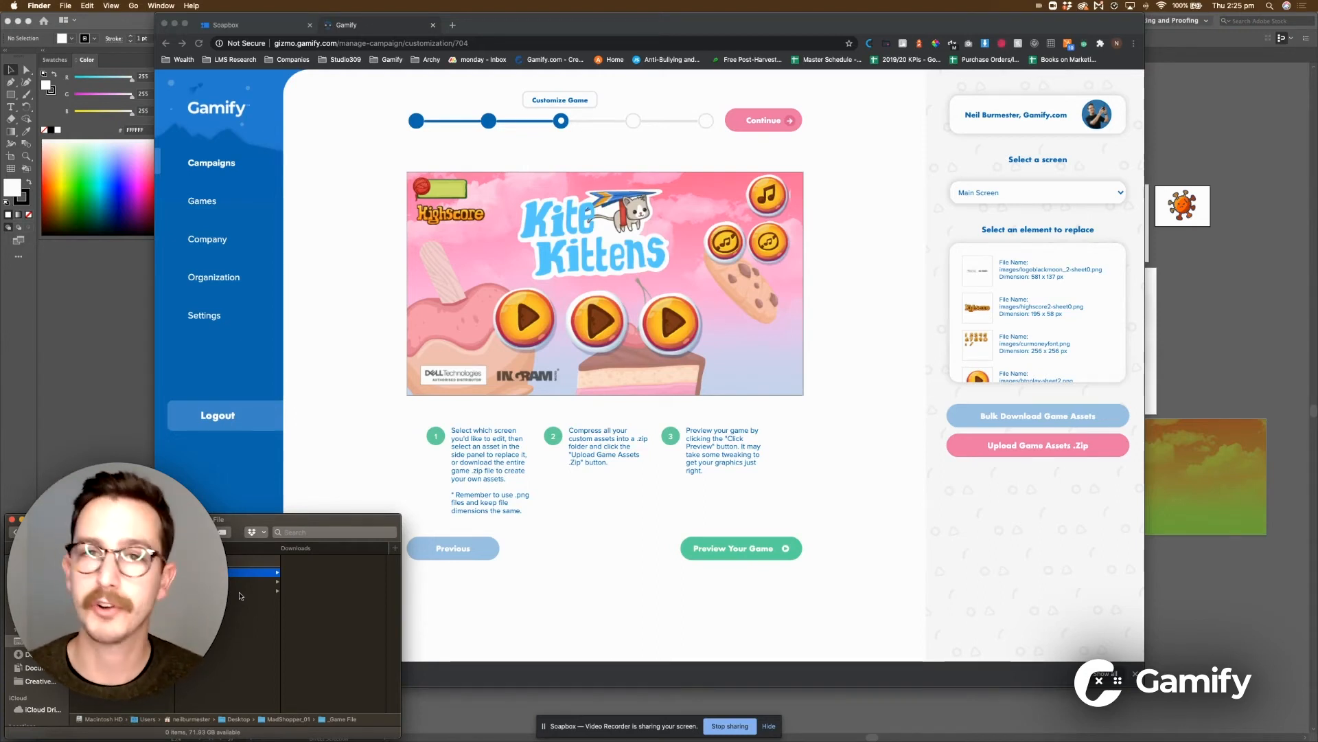
pyautogui.click(275, 552)
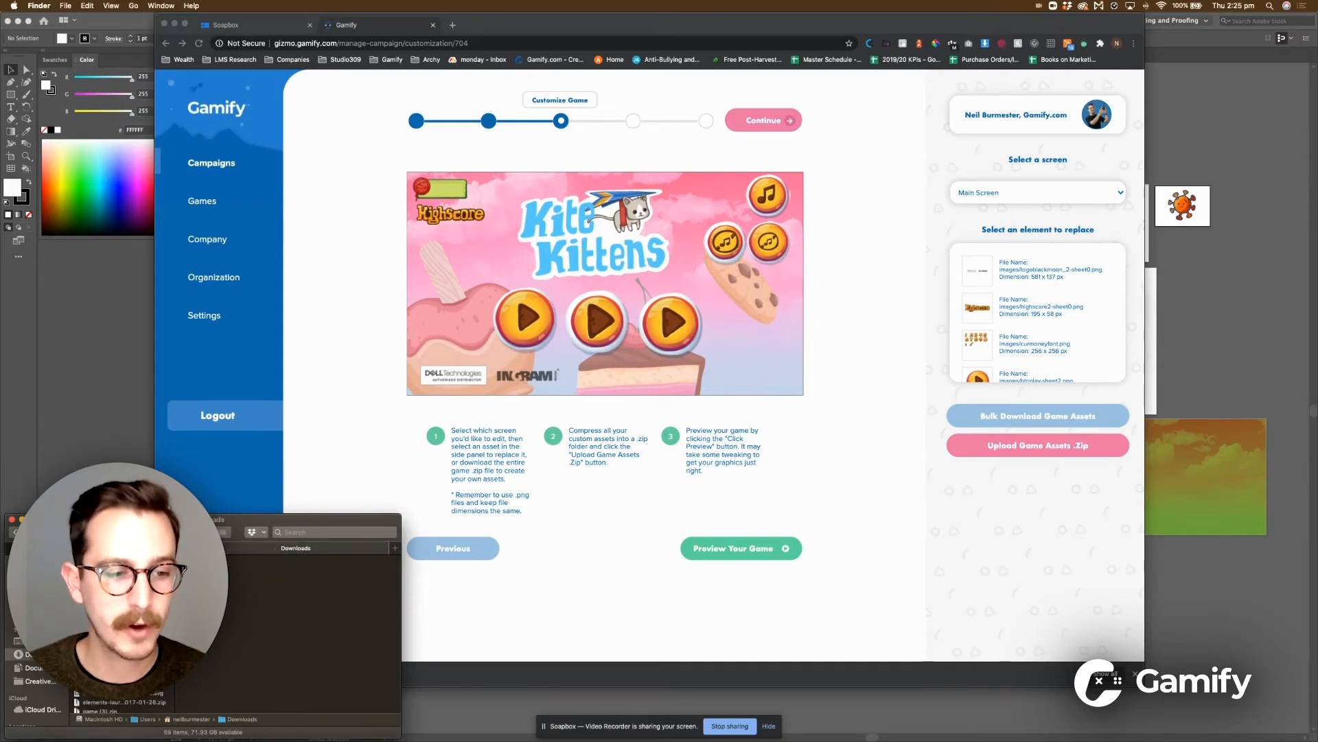
pyautogui.click(124, 560)
pyautogui.moveTo(123, 572); pyautogui.dragTo(151, 549)
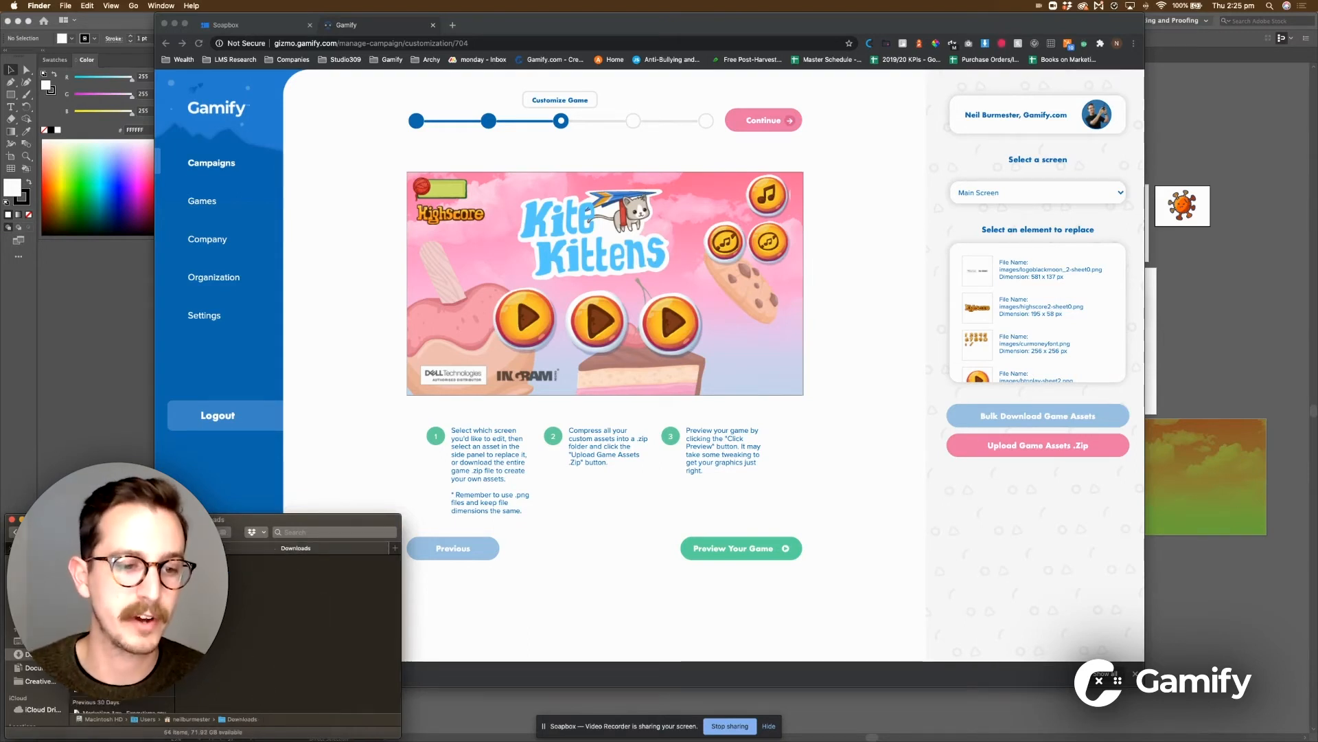
pyautogui.click(151, 549)
pyautogui.doubleClick(322, 574)
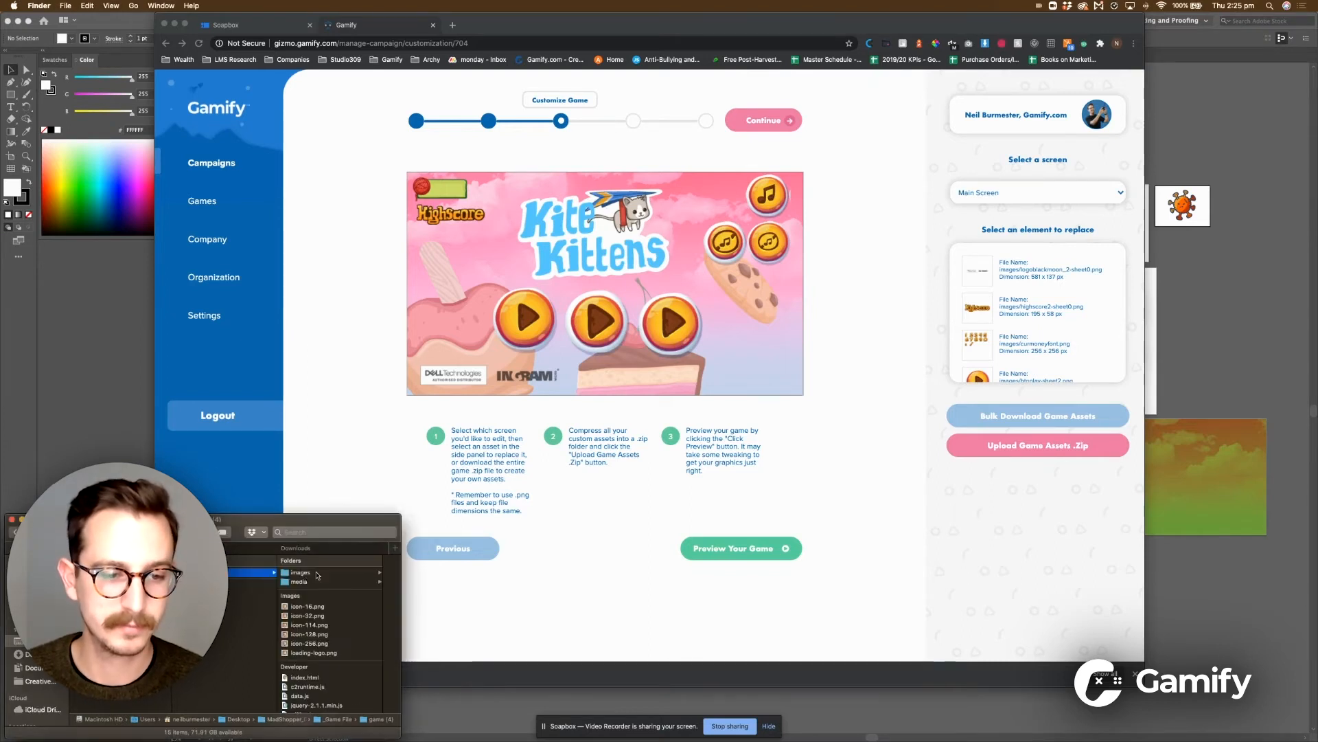
# Look through the contents of the game (4) folder and open its images subfolder.
pyautogui.scroll(-3, 320, 668)
pyautogui.scroll(3, 320, 669)
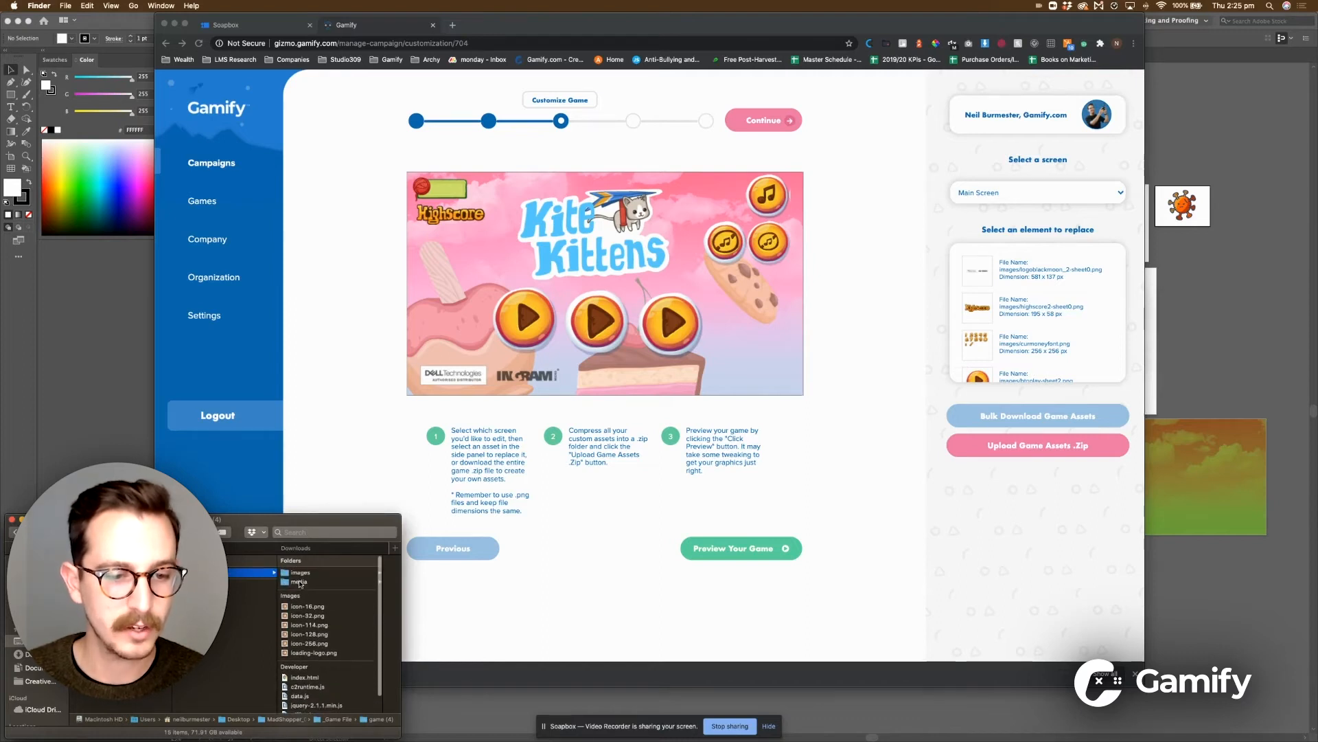
pyautogui.scroll(-1, 331, 626)
pyautogui.scroll(1, 333, 623)
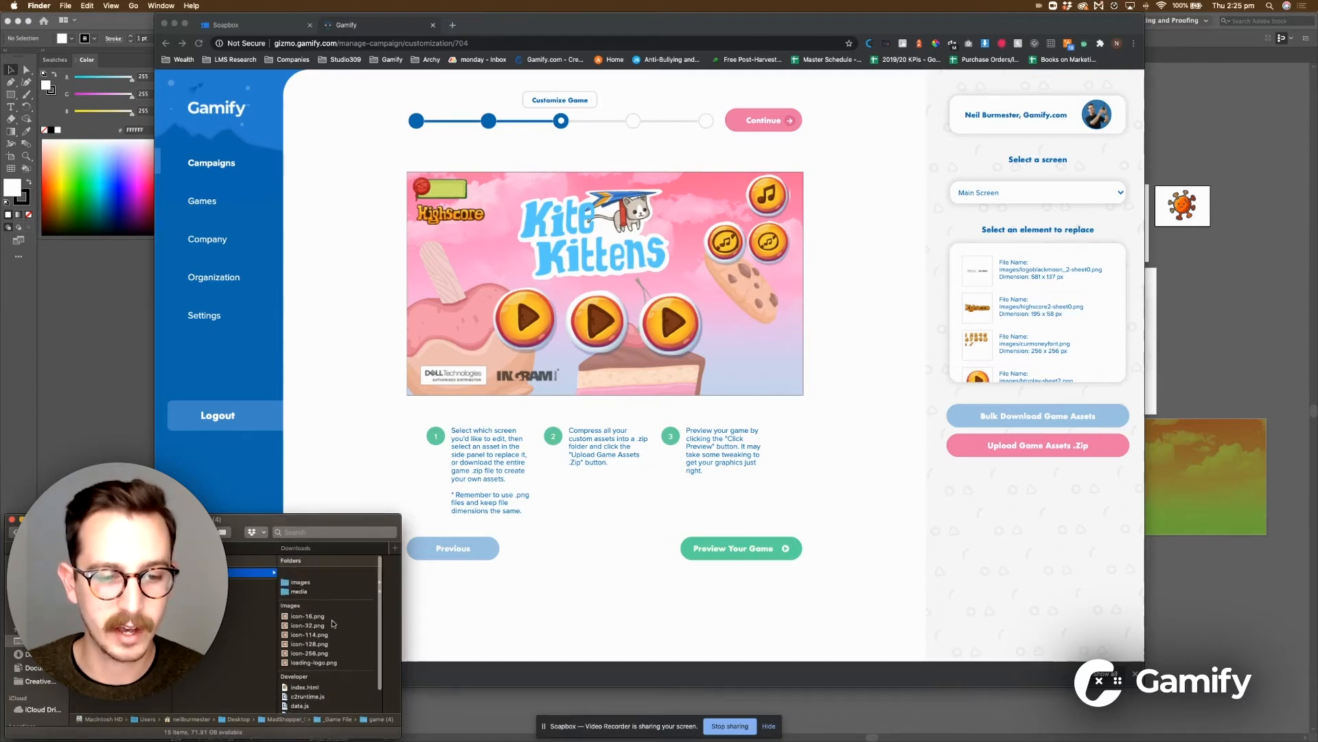
pyautogui.click(302, 572)
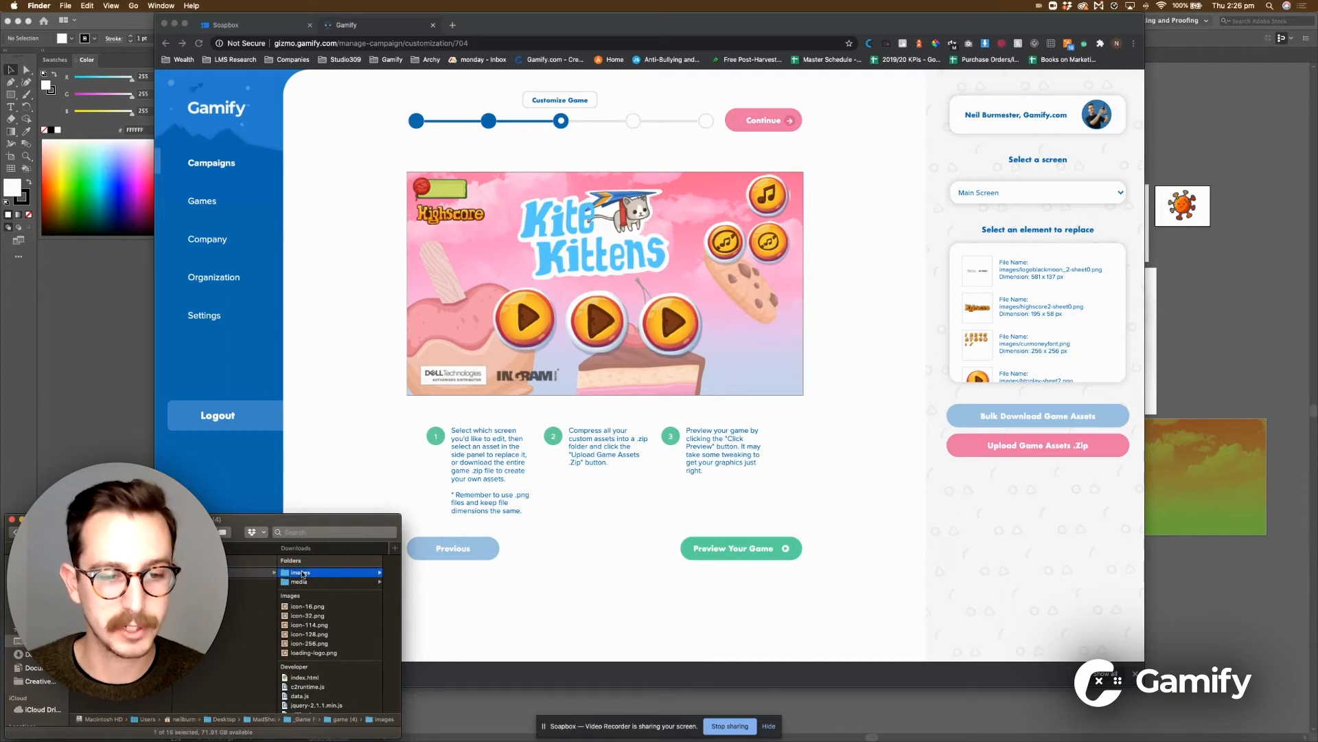
pyautogui.press('Right')
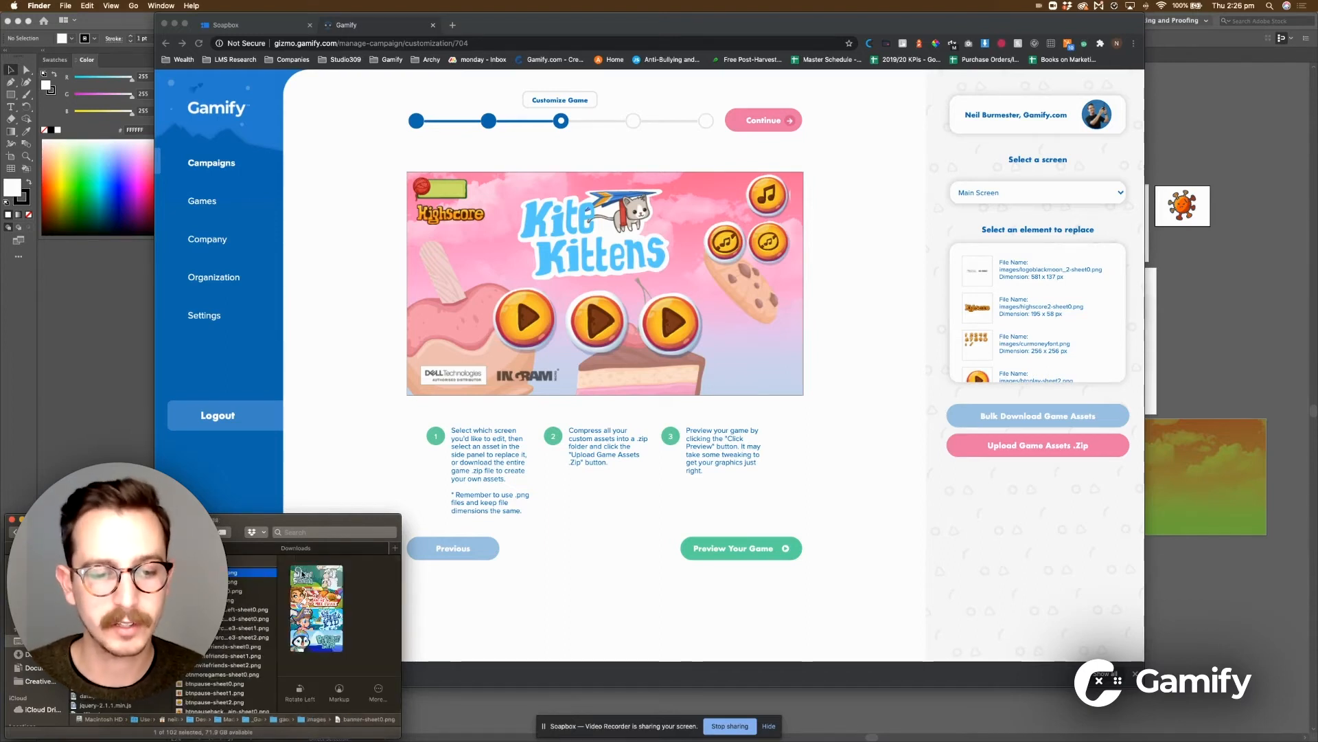
# Browse the PNG assets in the images folder, previewing the character artwork, invite friends button and game over continue button.
pyautogui.press('Down')
pyautogui.press('Down')
pyautogui.scroll(-4, 218, 679)
pyautogui.scroll(3, 218, 678)
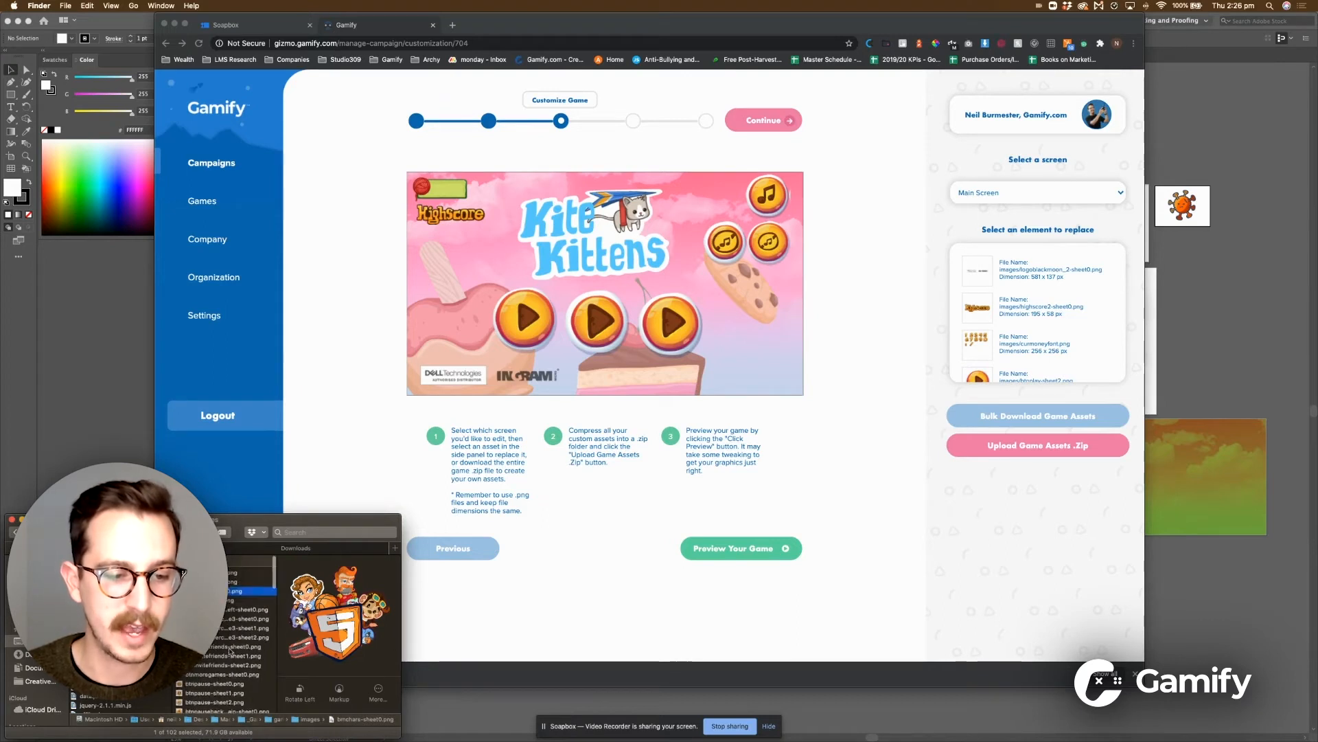
pyautogui.click(230, 648)
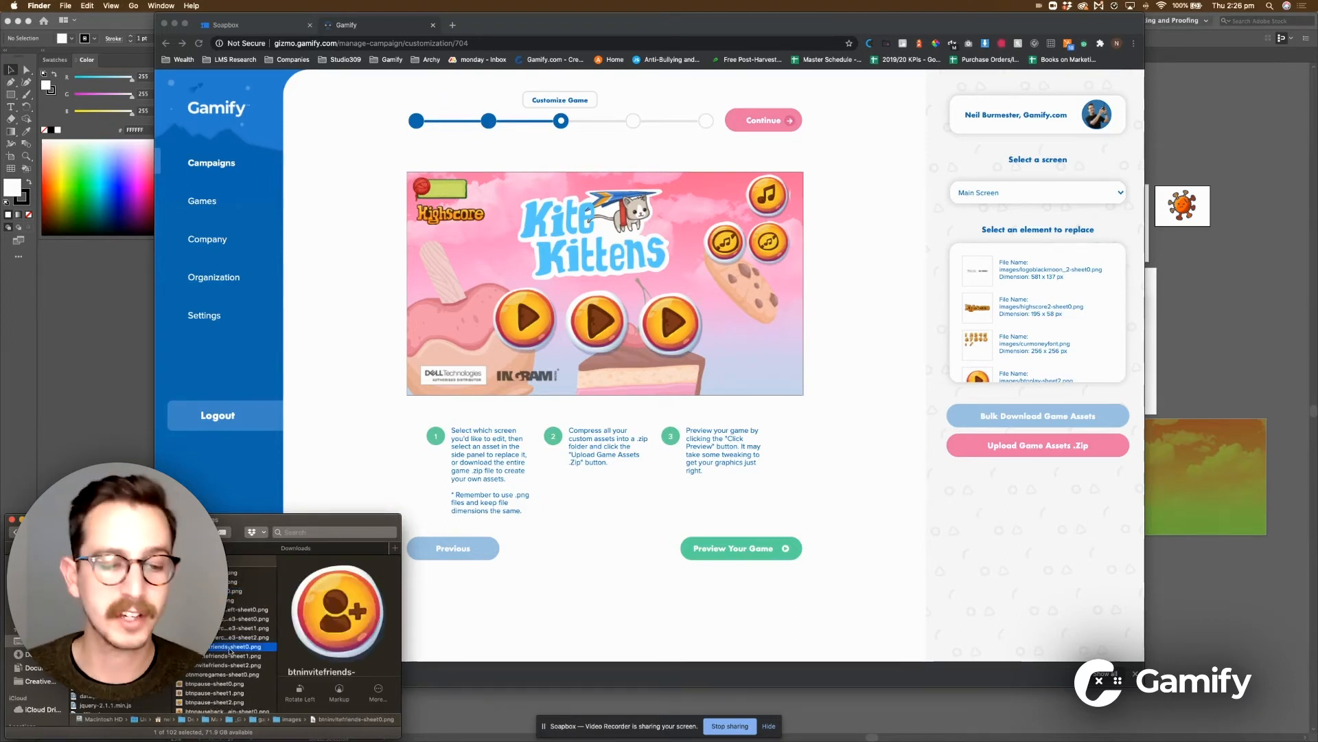
pyautogui.click(225, 639)
pyautogui.click(223, 620)
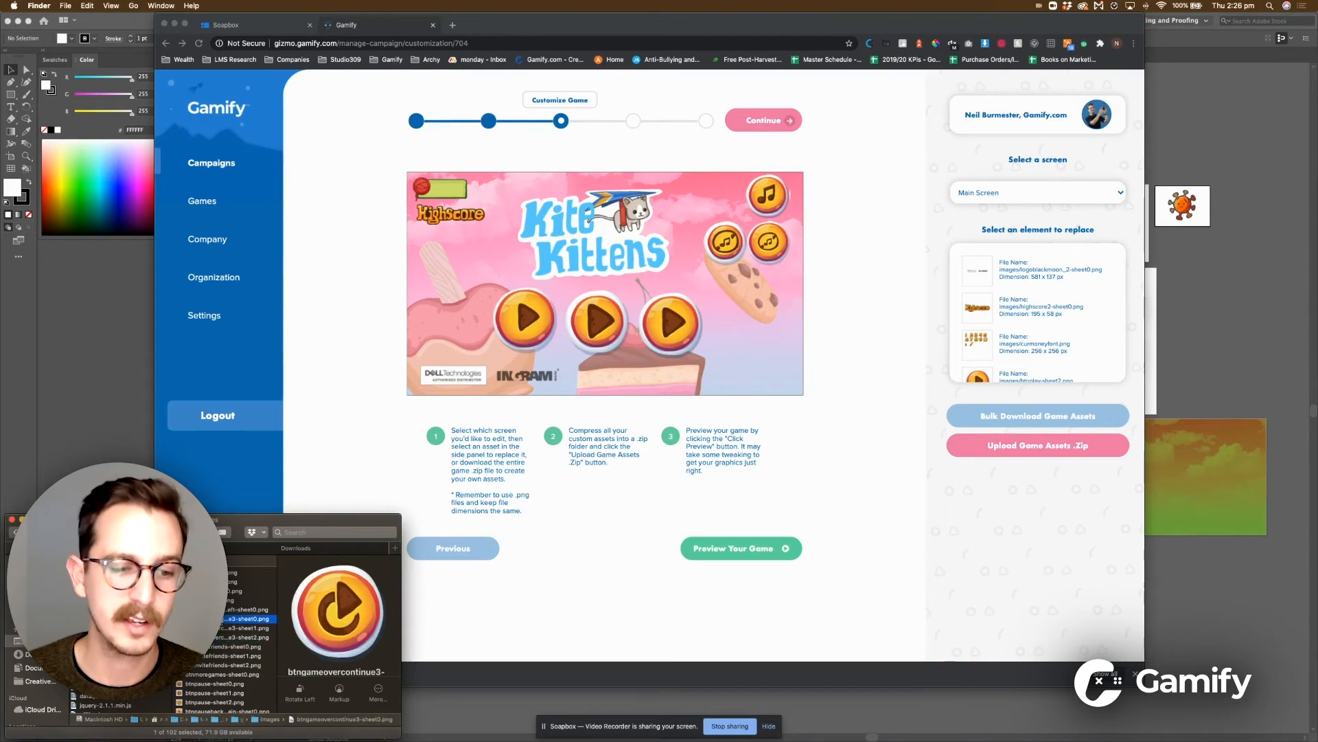
pyautogui.scroll(-10, 222, 622)
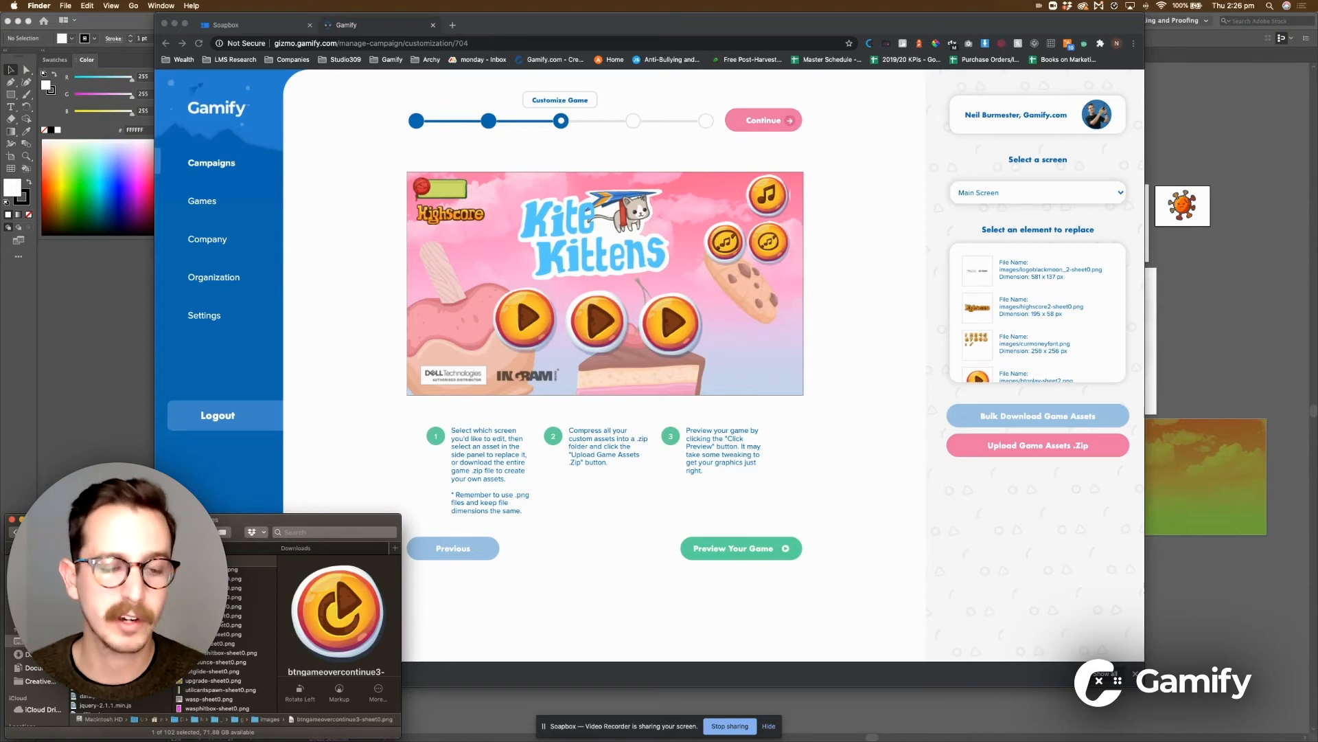
pyautogui.scroll(12, 222, 622)
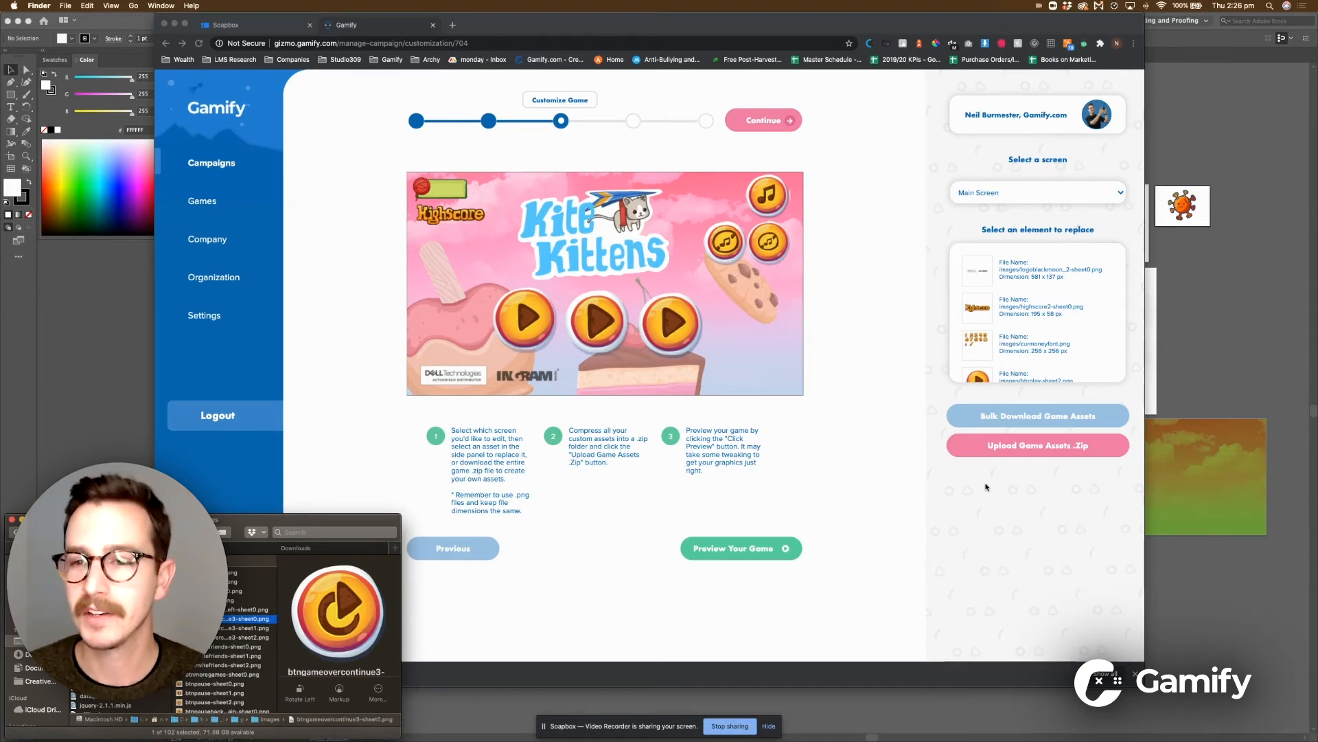
# Switch to Illustrator and look over the custom artwork on the artboards of MadShopper.ai.
pyautogui.click(1234, 352)
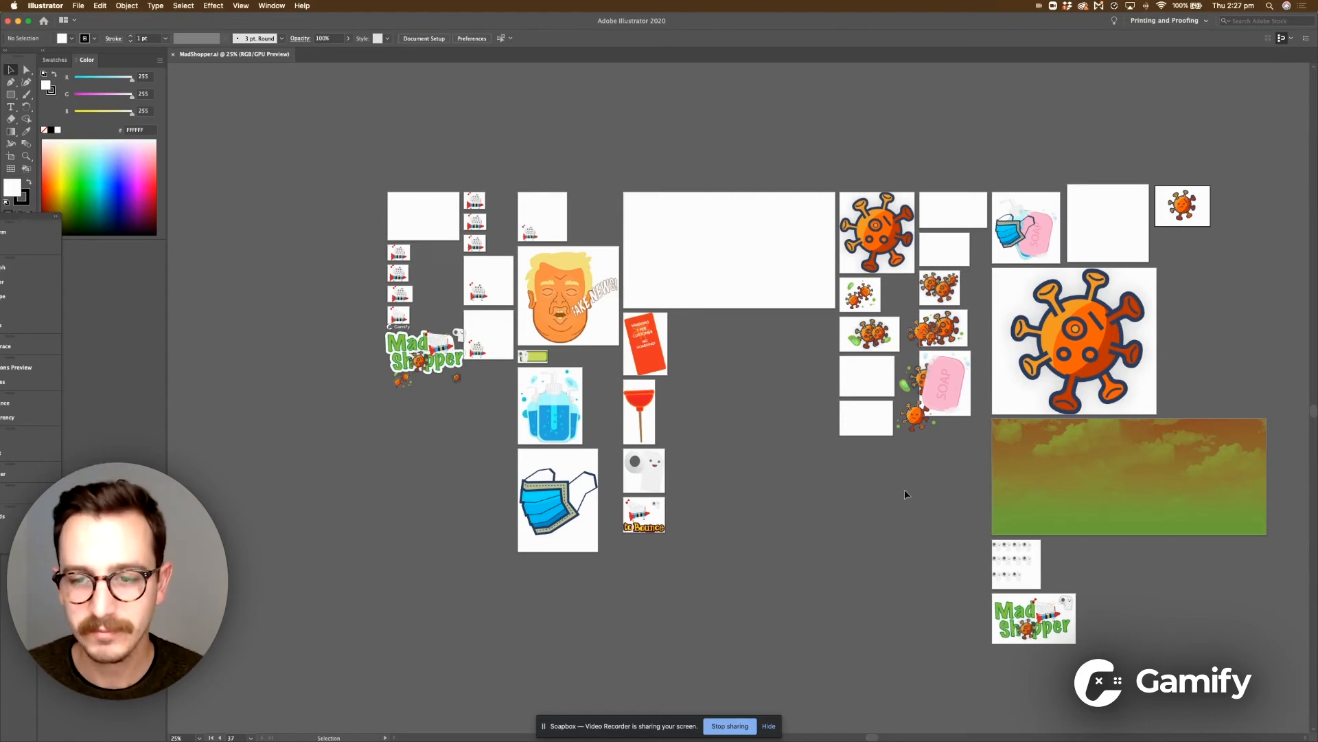
pyautogui.click(1092, 327)
pyautogui.click(883, 239)
pyautogui.click(573, 294)
pyautogui.click(567, 377)
pyautogui.click(777, 419)
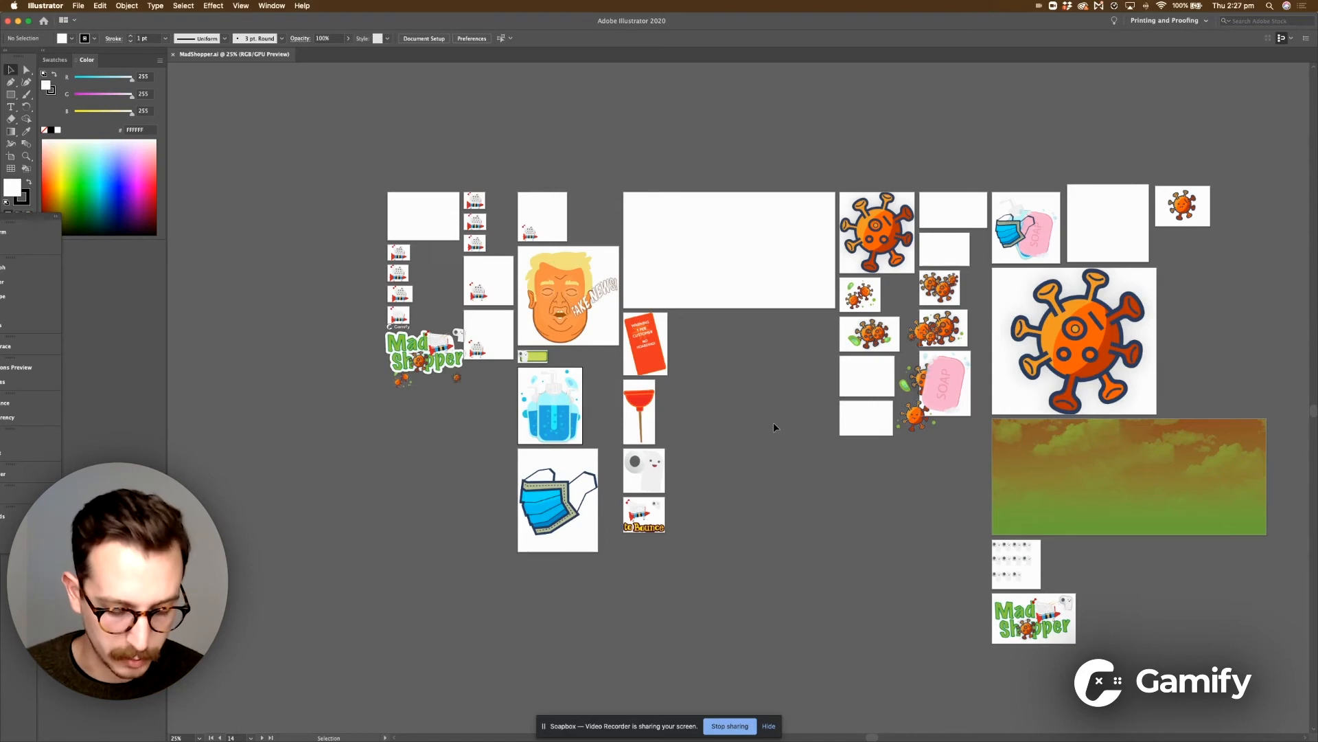
# Open Export for Screens for the MadShopper artwork and look over all the artboards and the PNG export settings.
pyautogui.press('super+alt+e')
pyautogui.press('Escape')
pyautogui.click(81, 5)
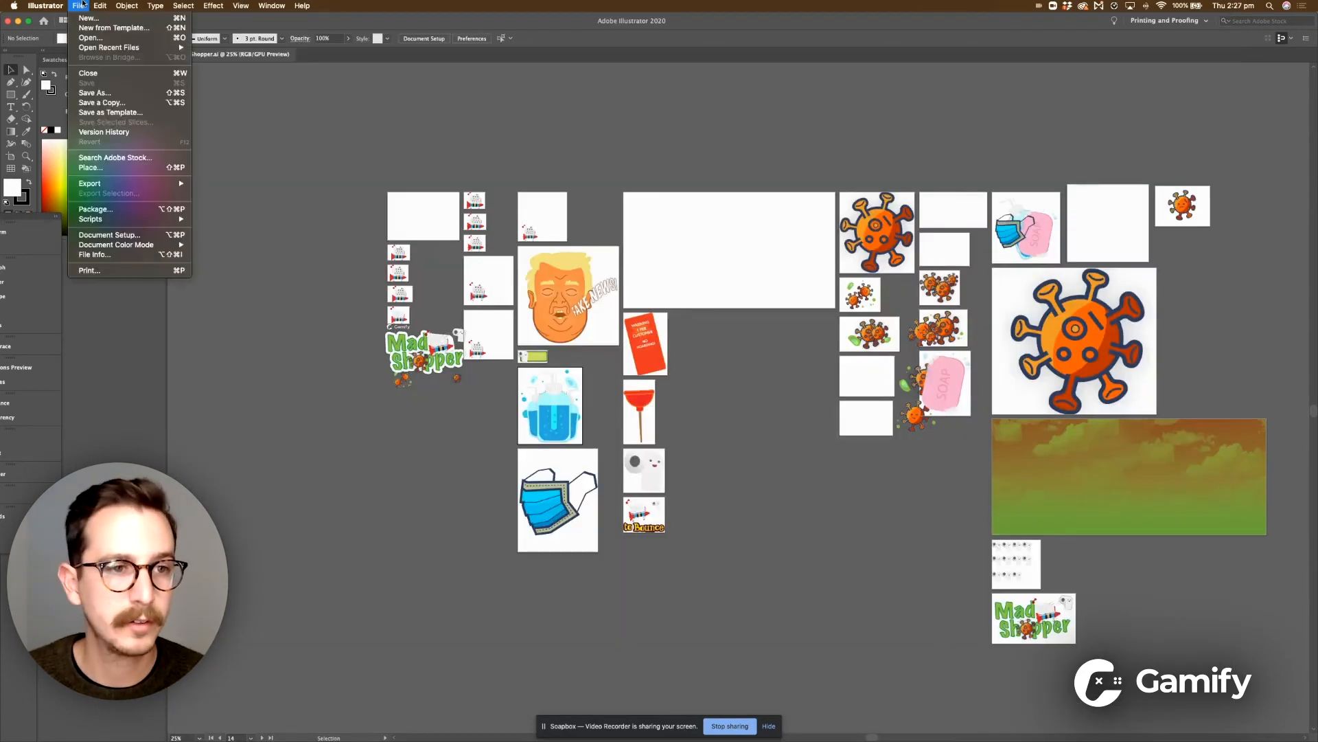
pyautogui.moveTo(149, 182)
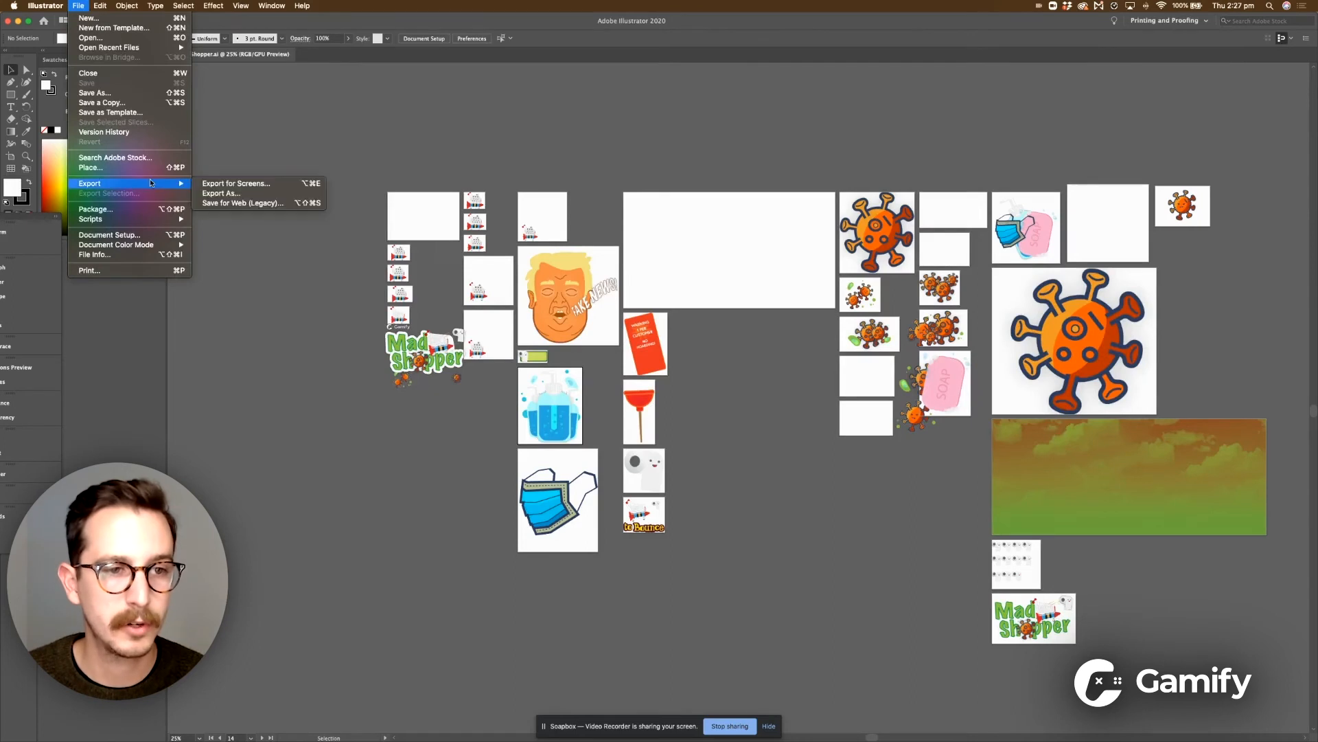
pyautogui.click(264, 184)
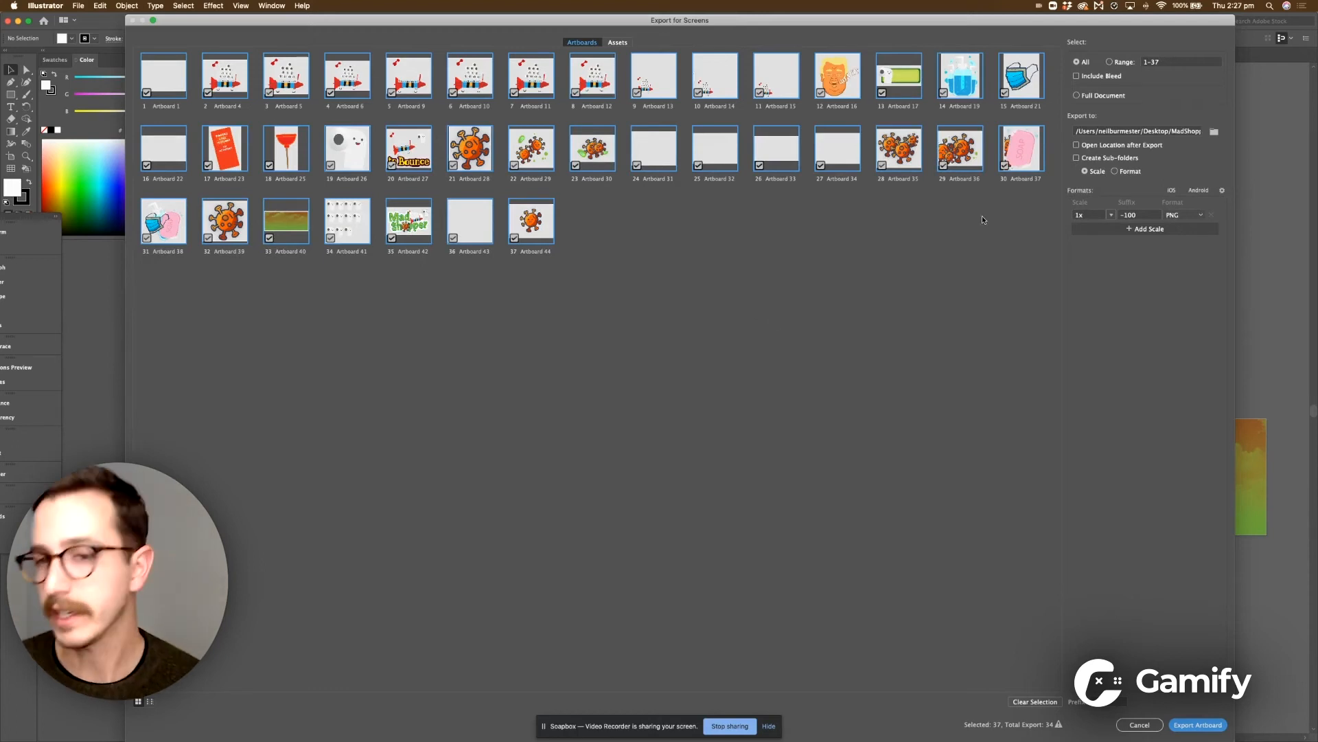
pyautogui.doubleClick(1029, 183)
pyautogui.doubleClick(961, 179)
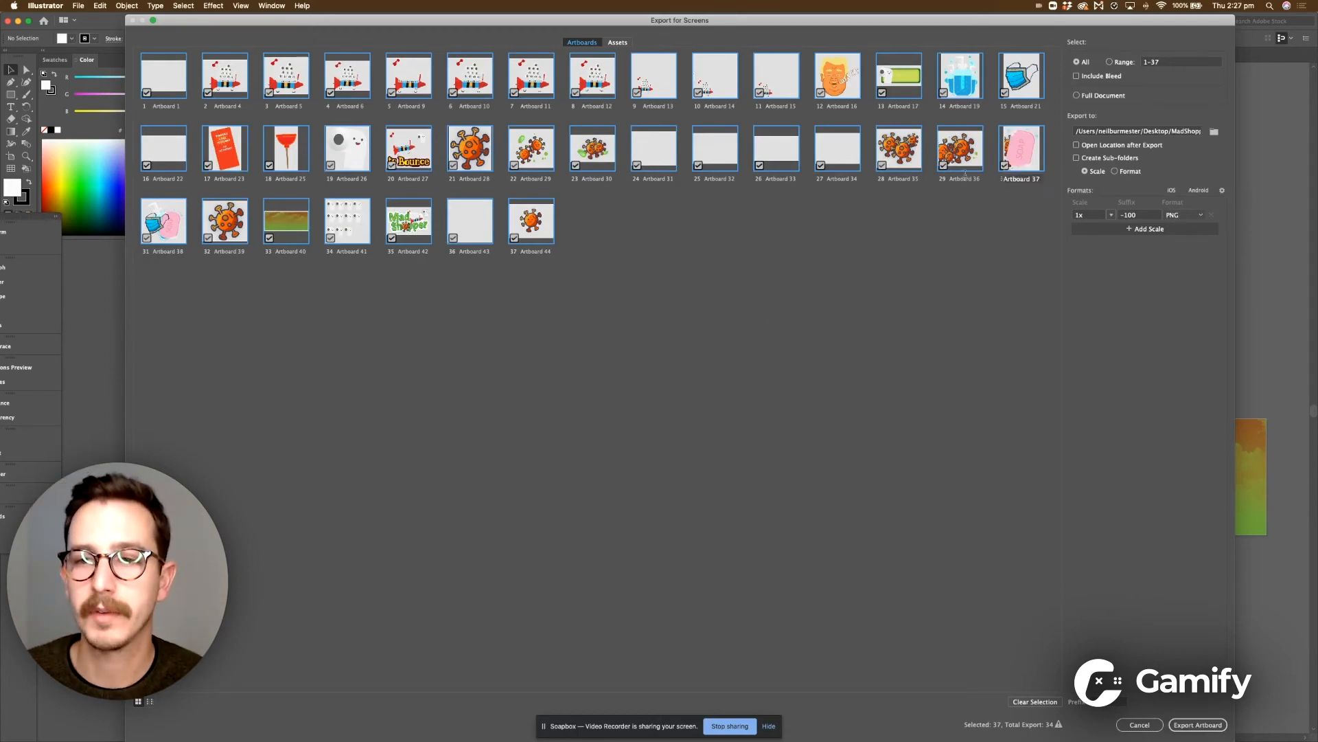
pyautogui.doubleClick(904, 181)
pyautogui.click(836, 206)
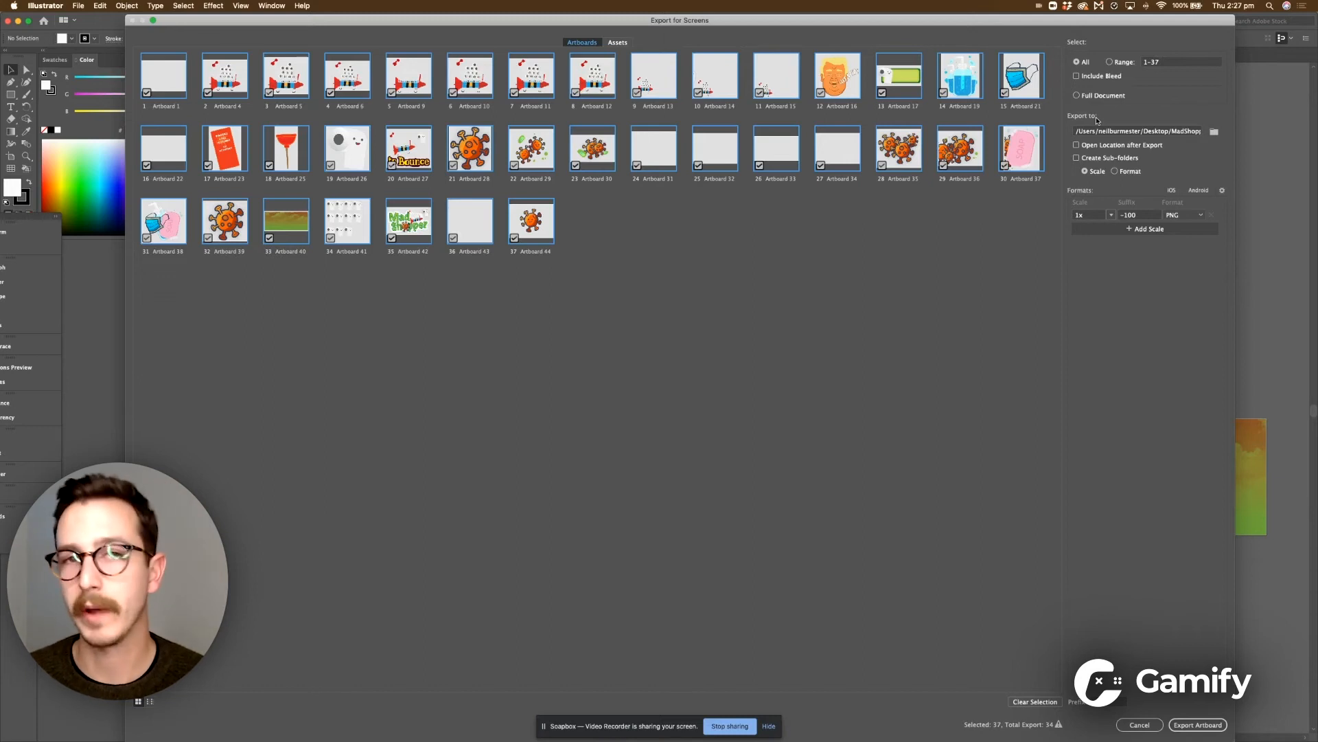
# Browse the export destination to the Images folder in MadShopper_01's 1. Working folder, and cancel both the folder choice and the export.
pyautogui.click(1214, 132)
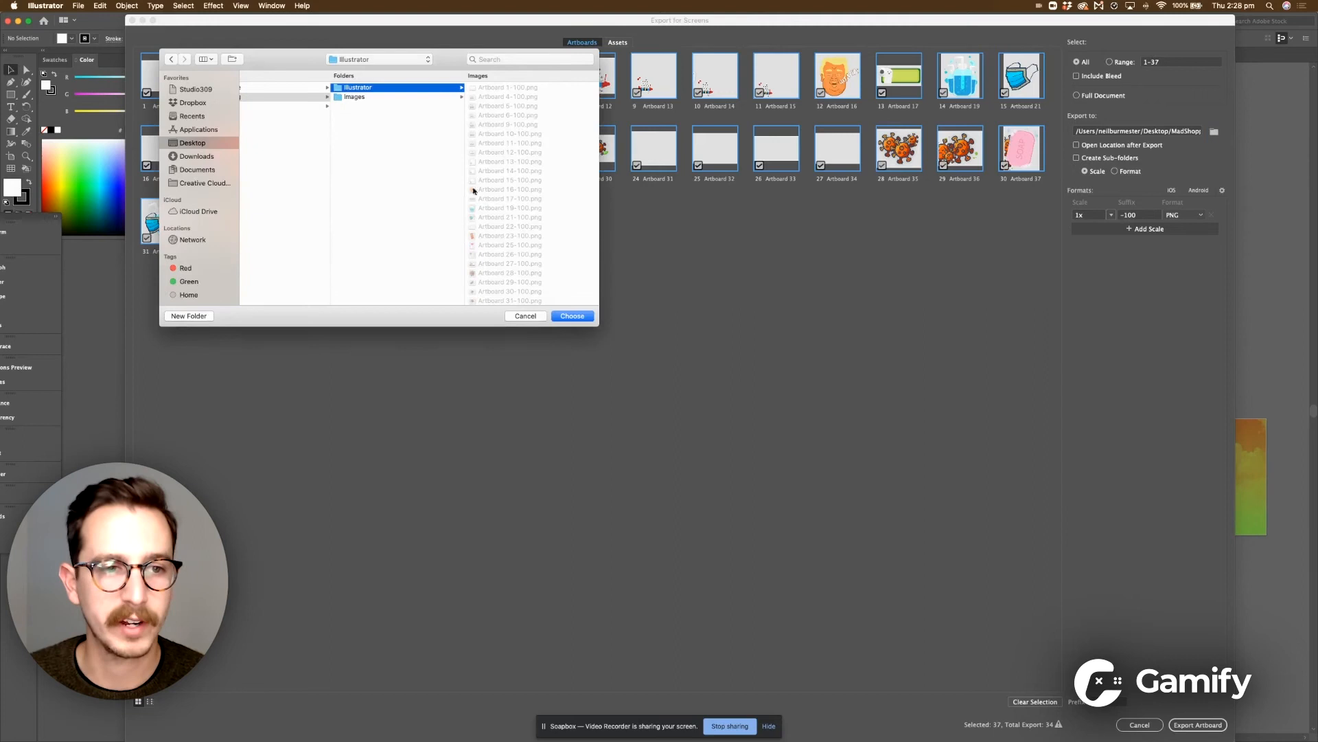
pyautogui.click(213, 142)
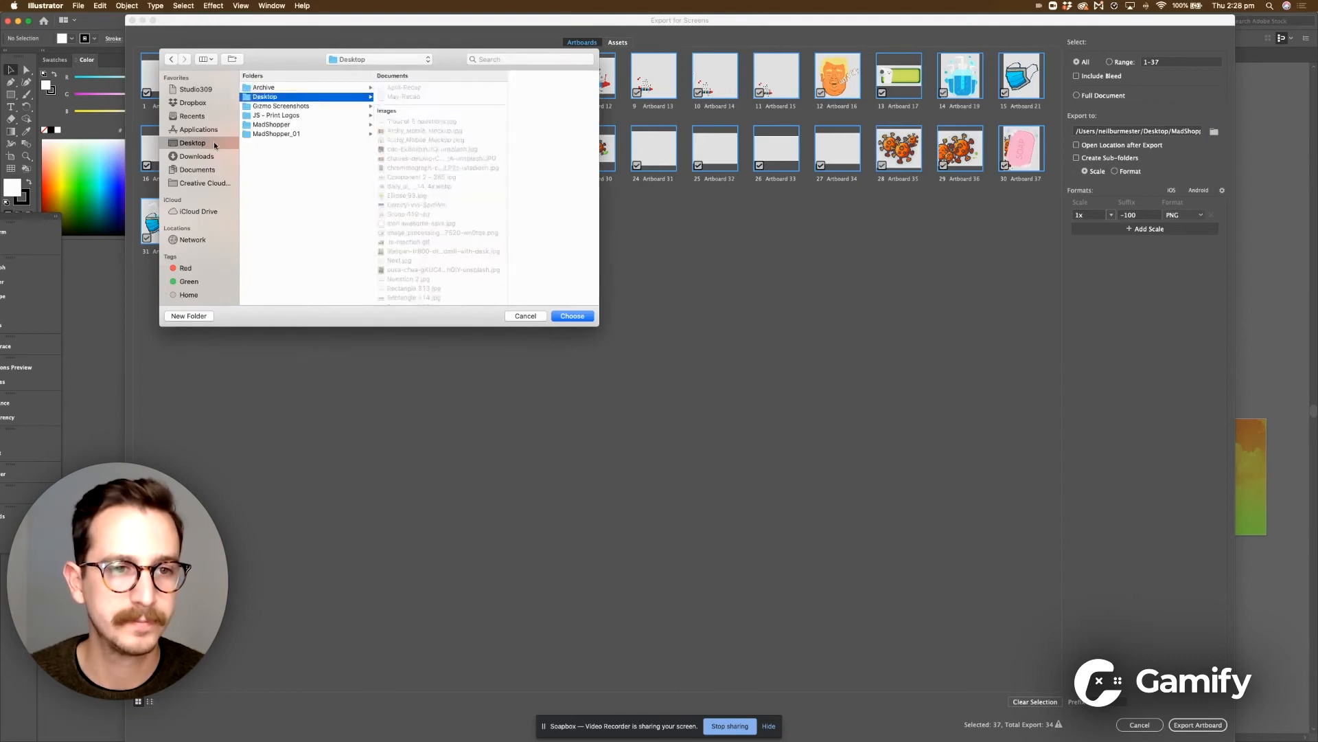
pyautogui.press('Right')
pyautogui.press('Down')
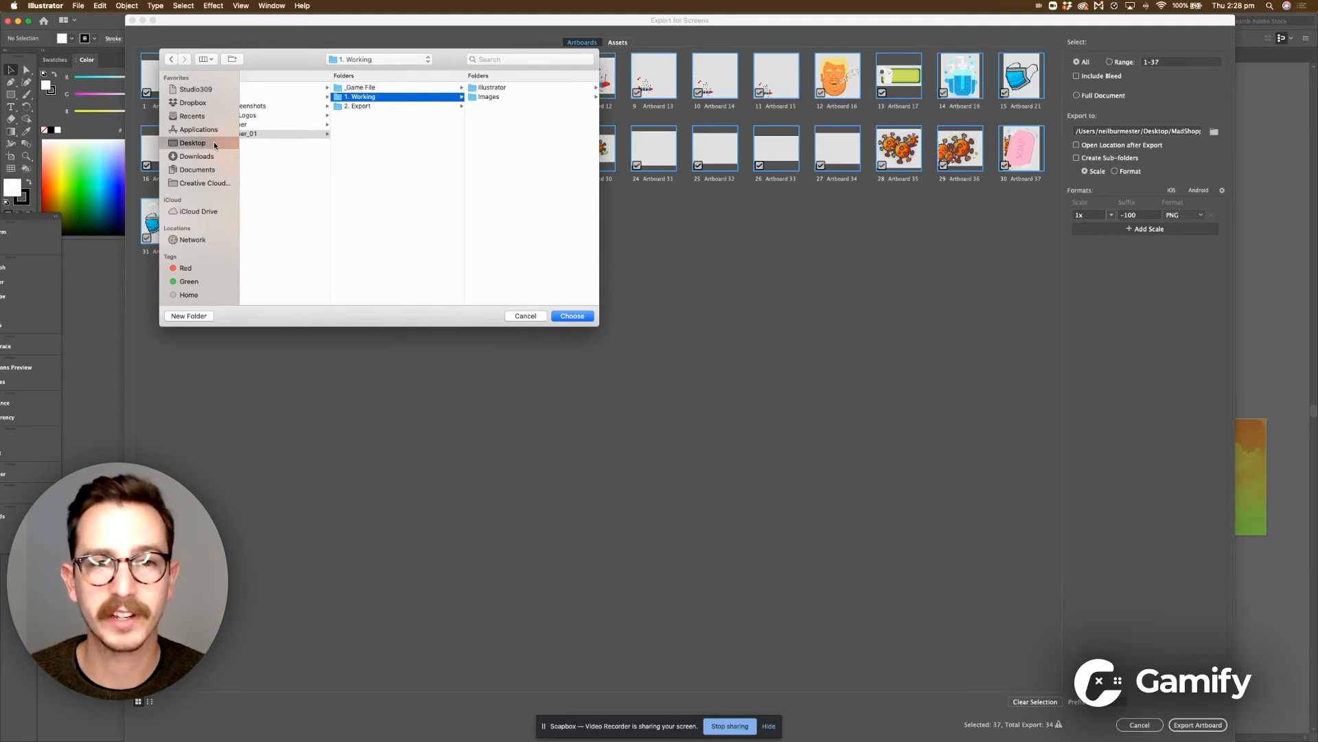
pyautogui.press('Right')
pyautogui.press('Down')
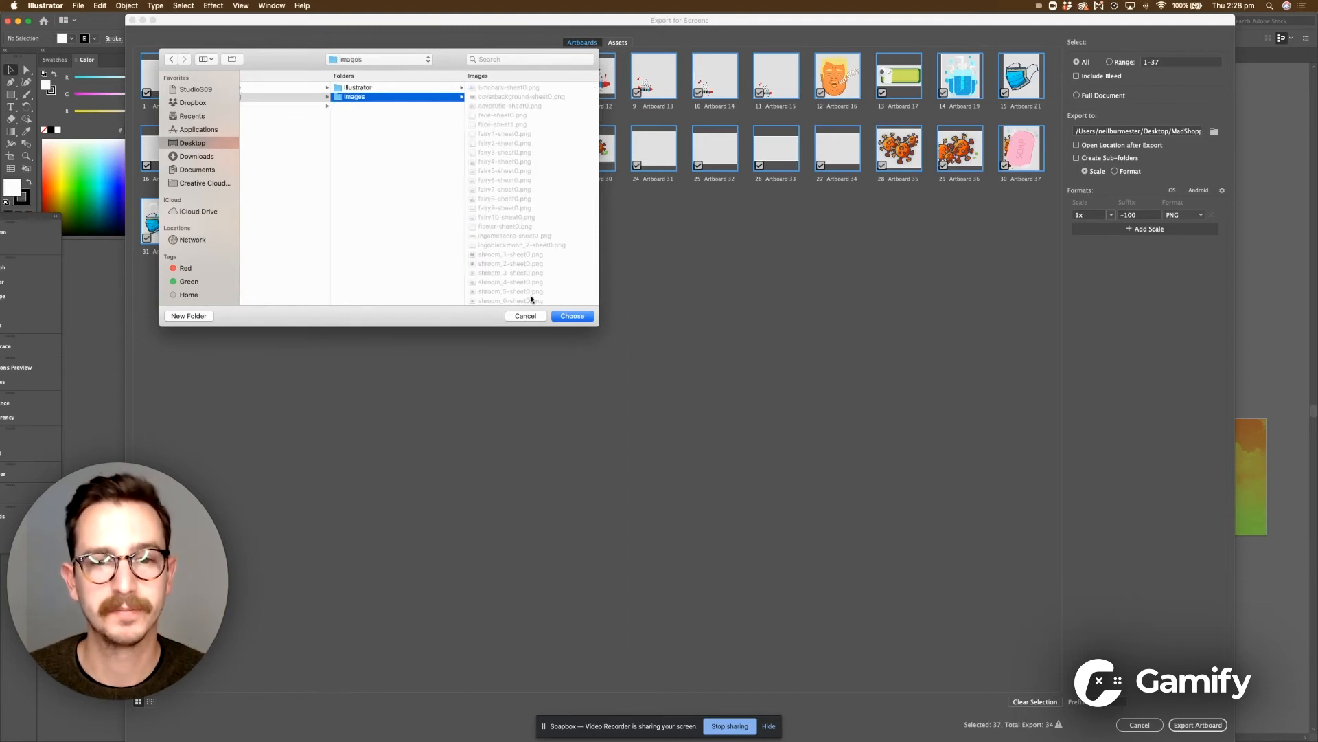
pyautogui.click(529, 318)
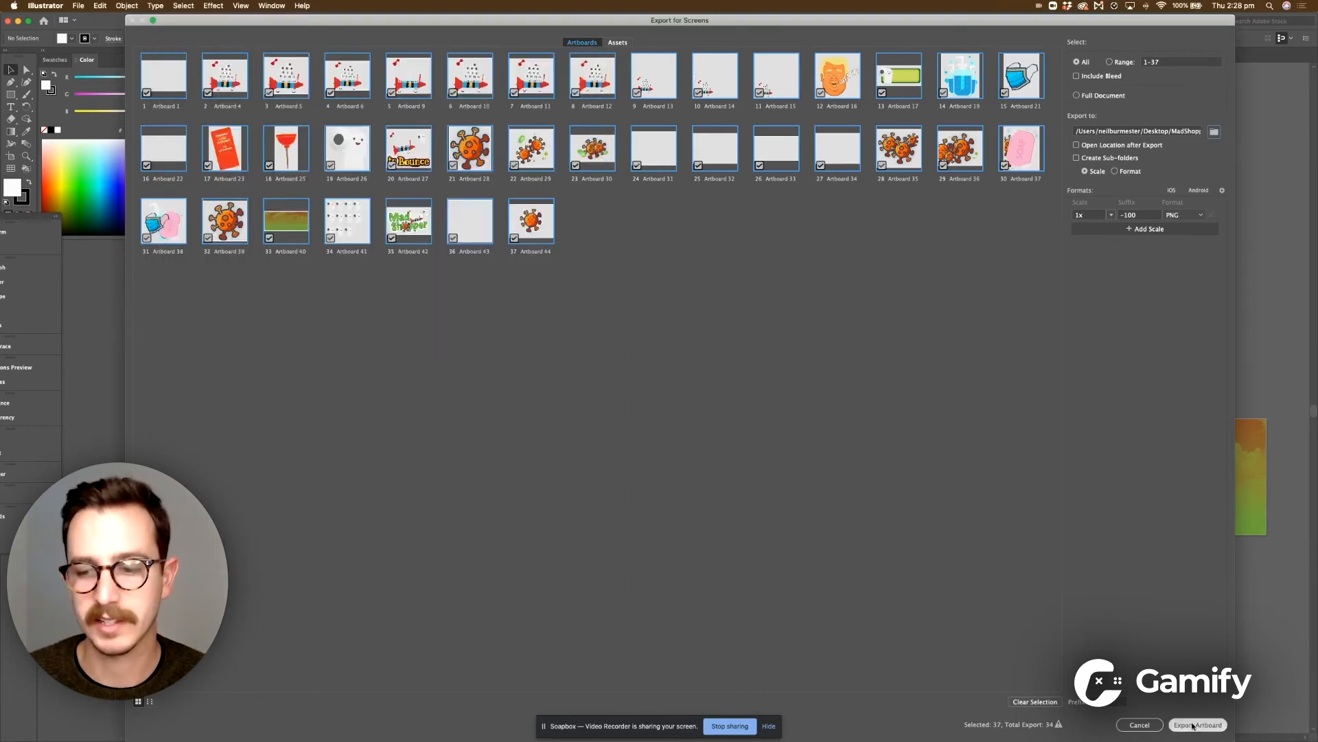
pyautogui.click(1140, 725)
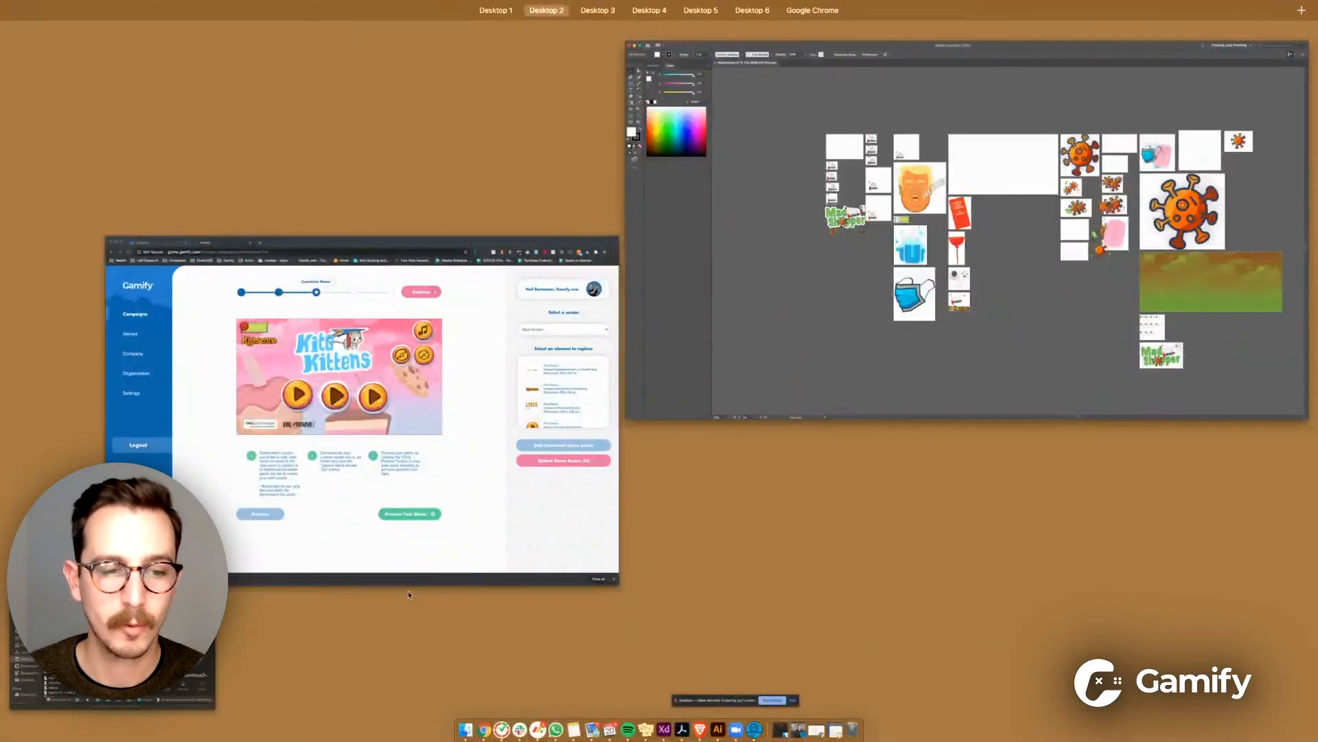
# Switch to Finder and open the Images folder inside MadShopper_01 > 1. Working on the Desktop.
pyautogui.click(151, 635)
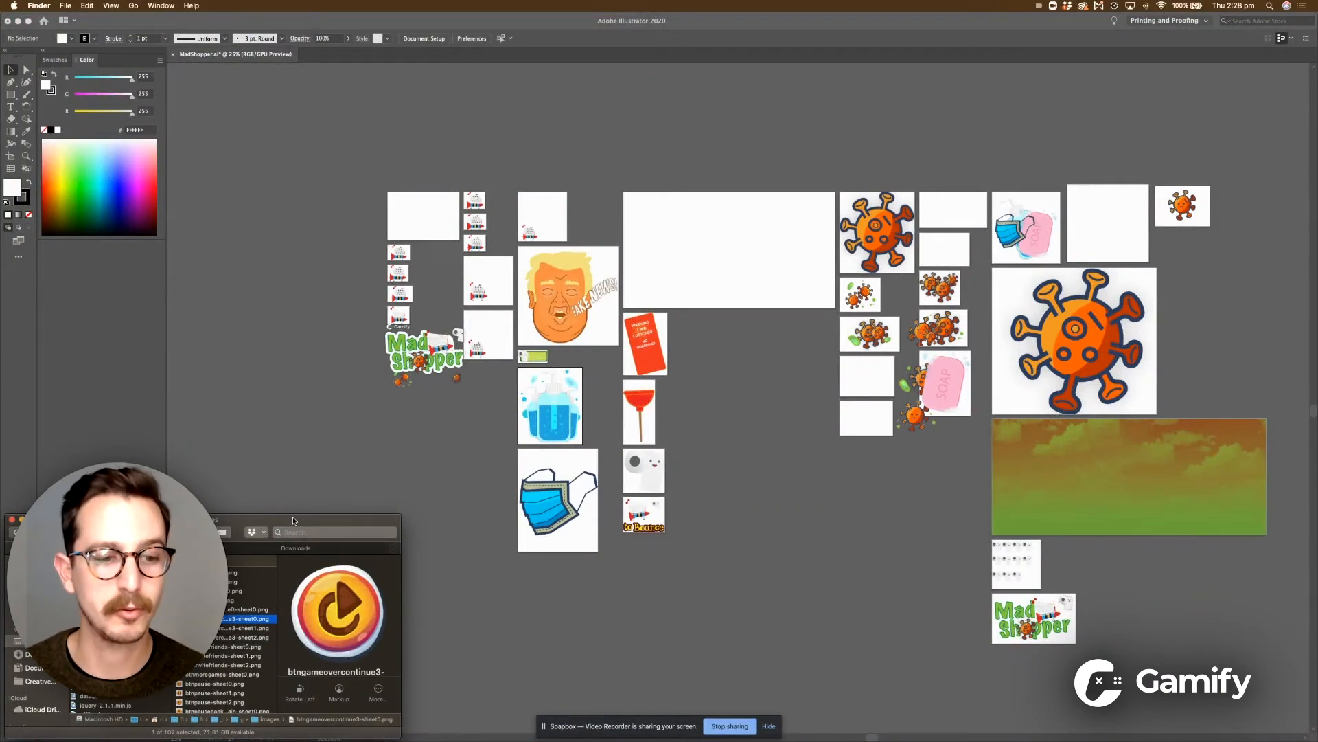
pyautogui.click(38, 641)
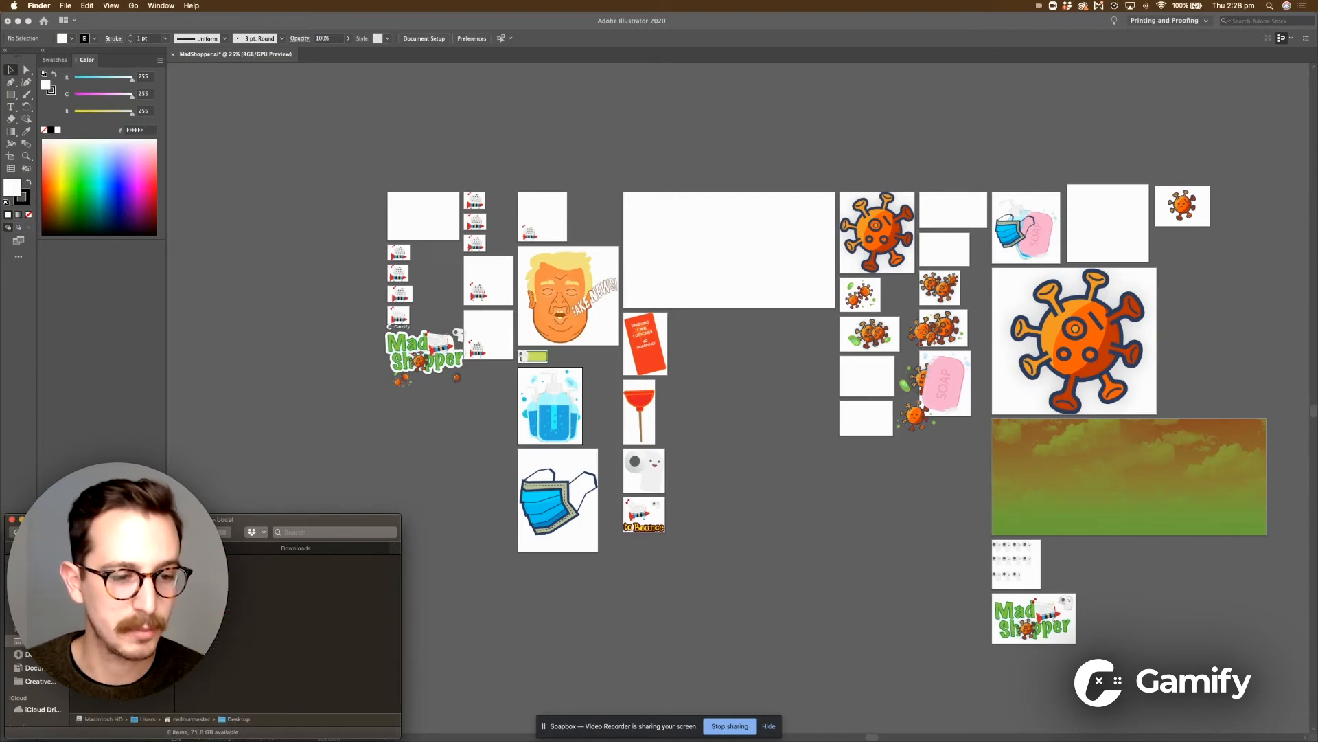
pyautogui.click(124, 582)
pyautogui.click(123, 591)
pyautogui.press('Right')
pyautogui.press('Down')
pyautogui.press('Right')
pyautogui.press('Down')
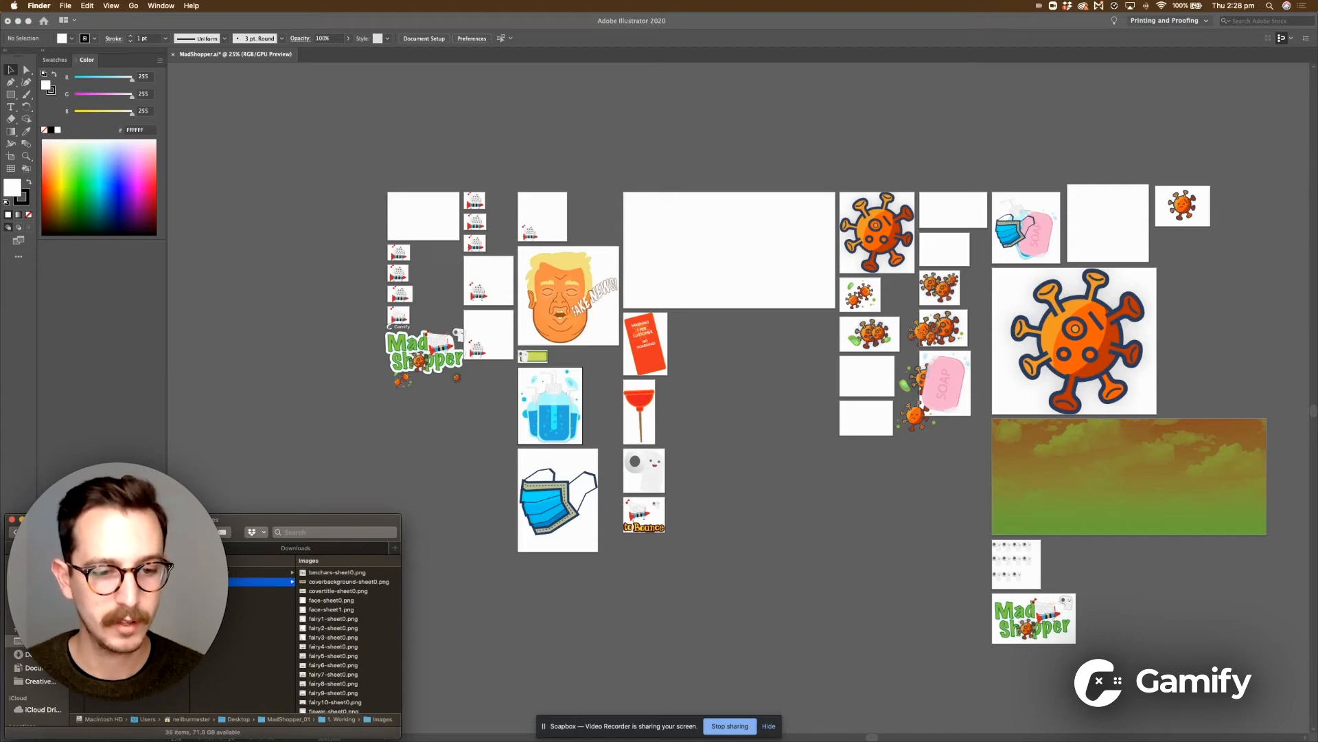
pyautogui.hotkey('shift', 'Up')
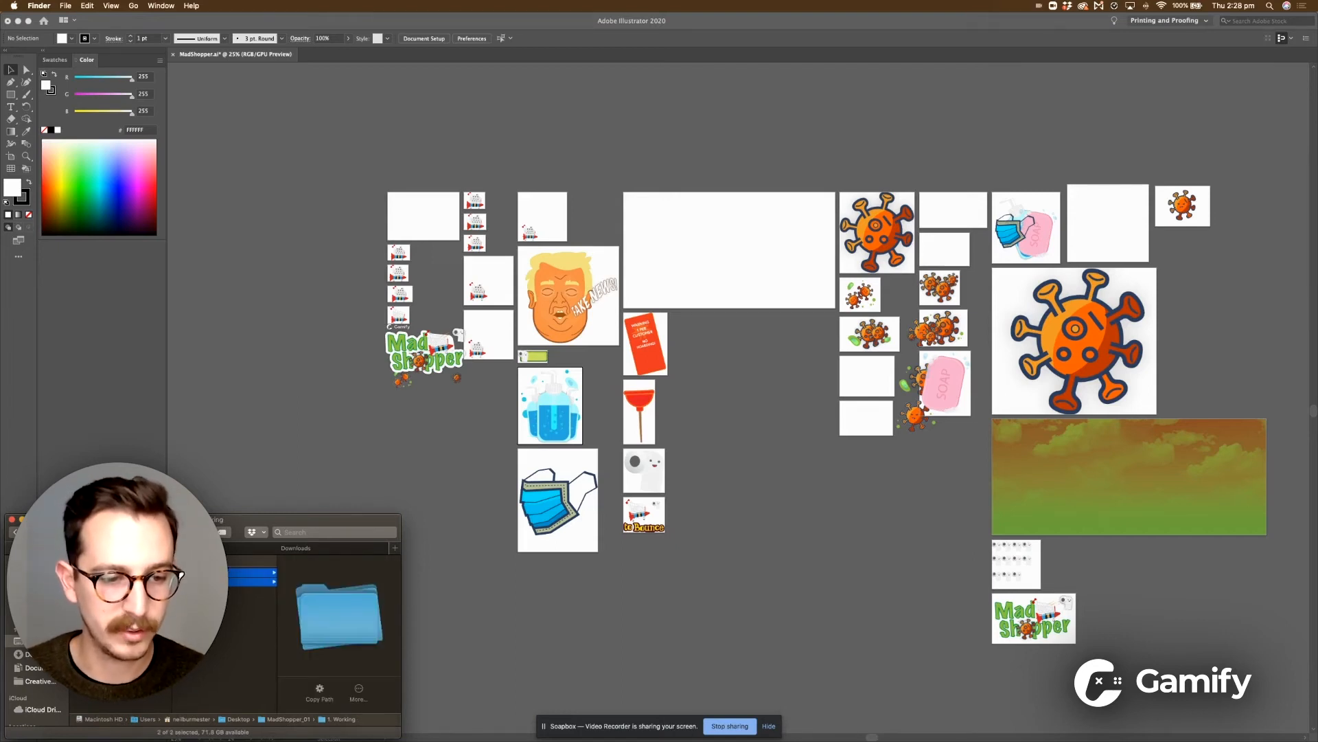
pyautogui.press('Down')
pyautogui.press('Right')
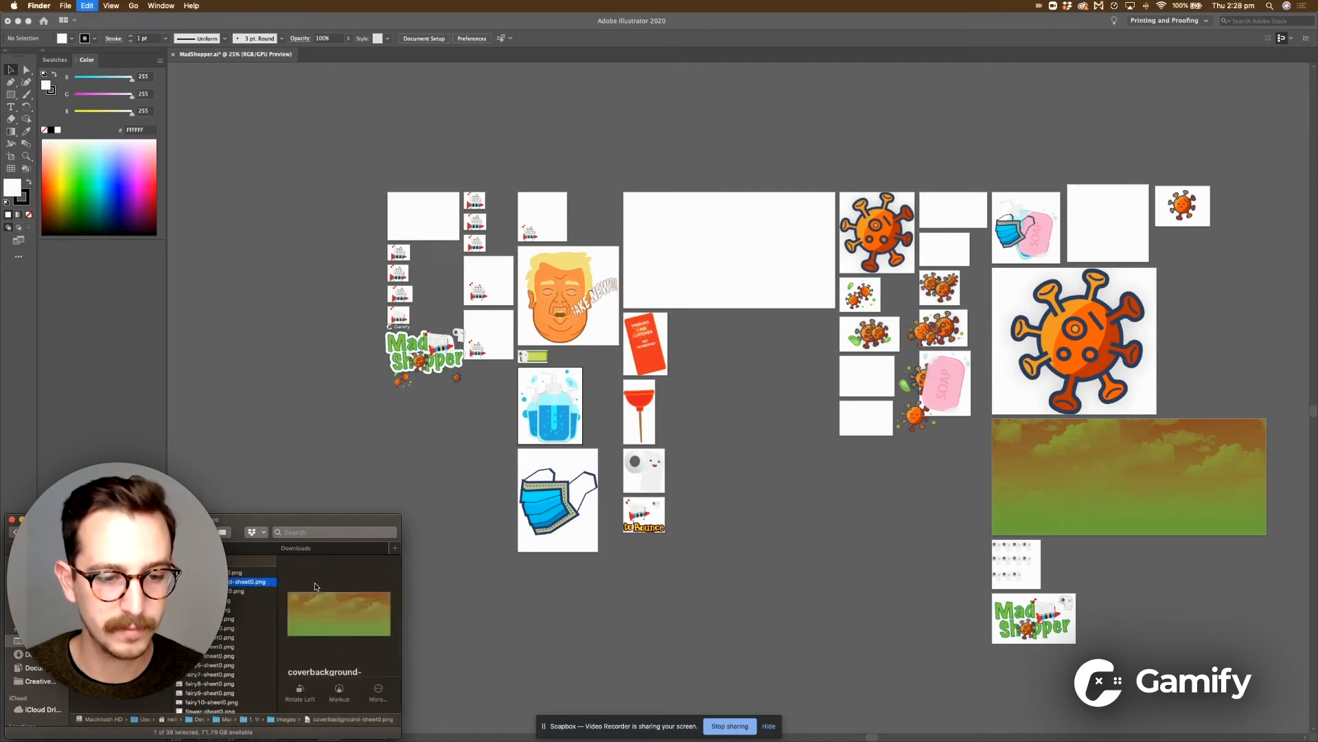
# Copy all the custom PNGs into the images folder of game (4), replacing every existing duplicate, and preview the soap artwork.
pyautogui.press('super+a')
pyautogui.hscroll(-5, 314, 587)
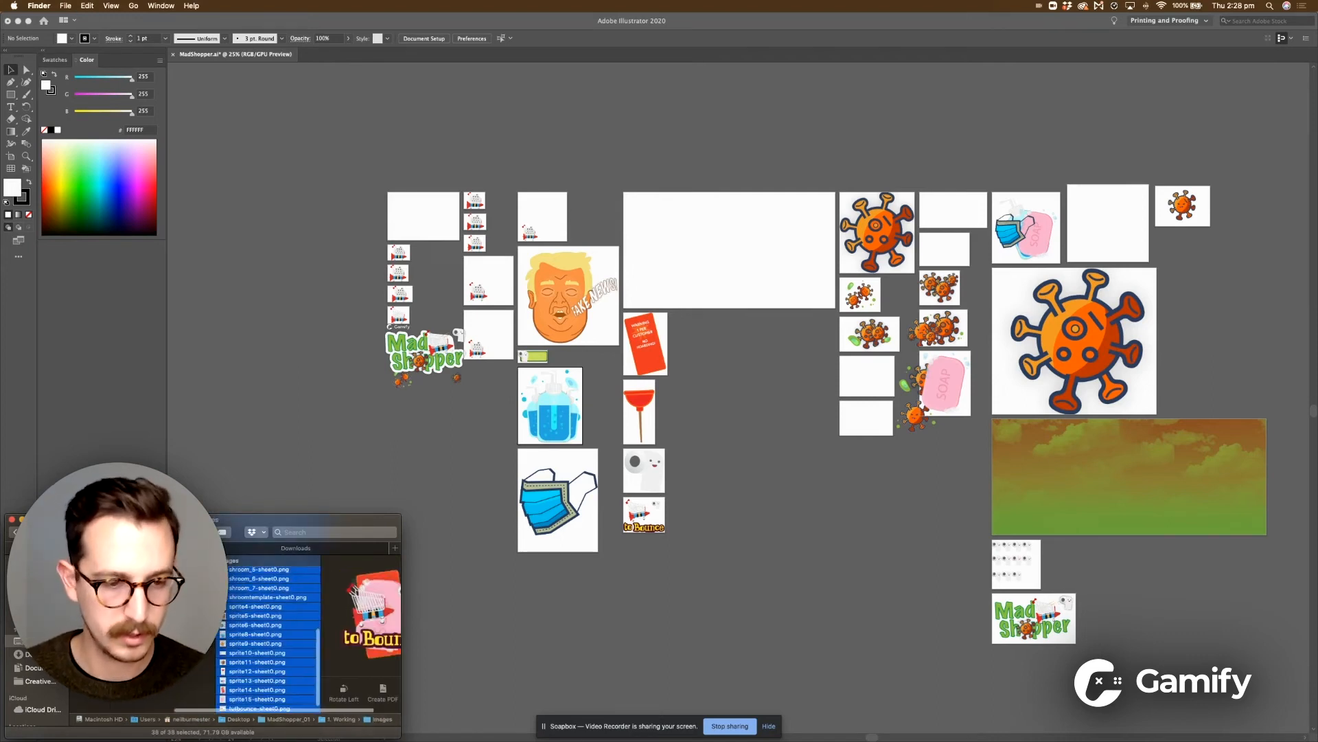
pyautogui.click(247, 572)
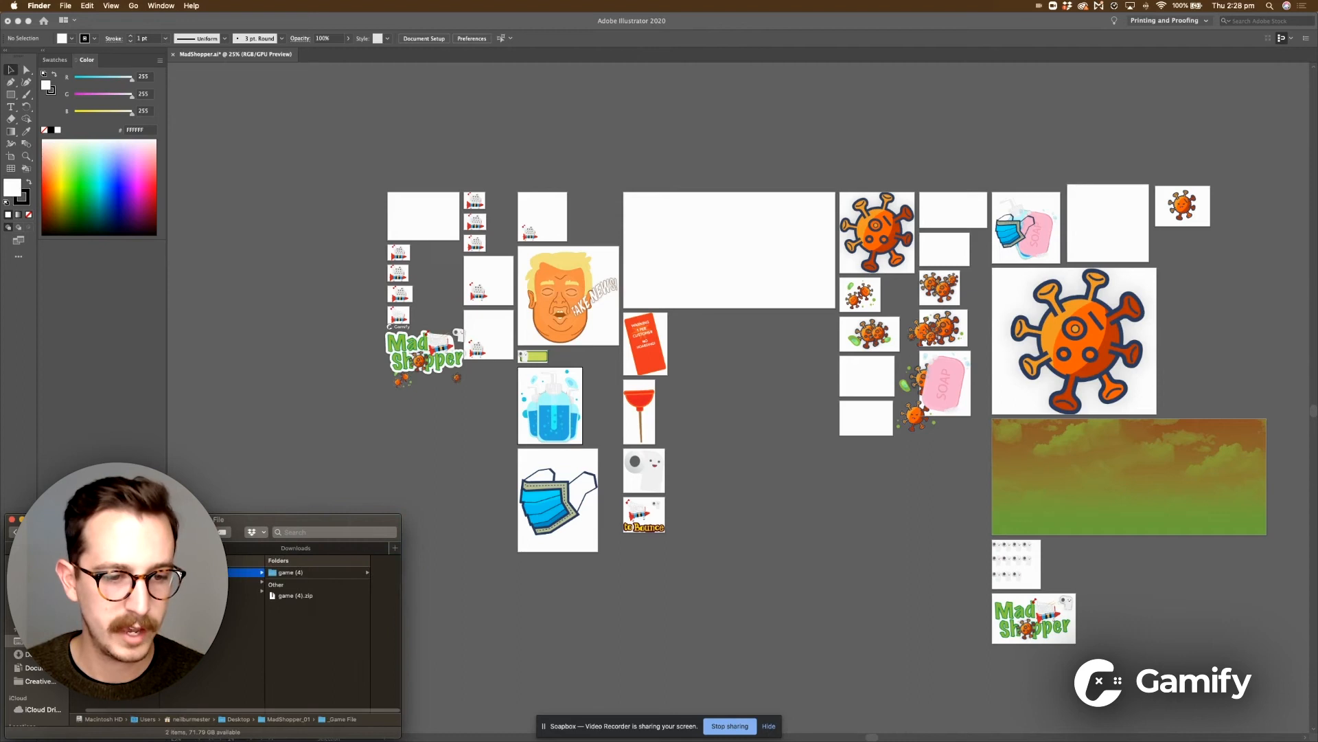
pyautogui.click(298, 573)
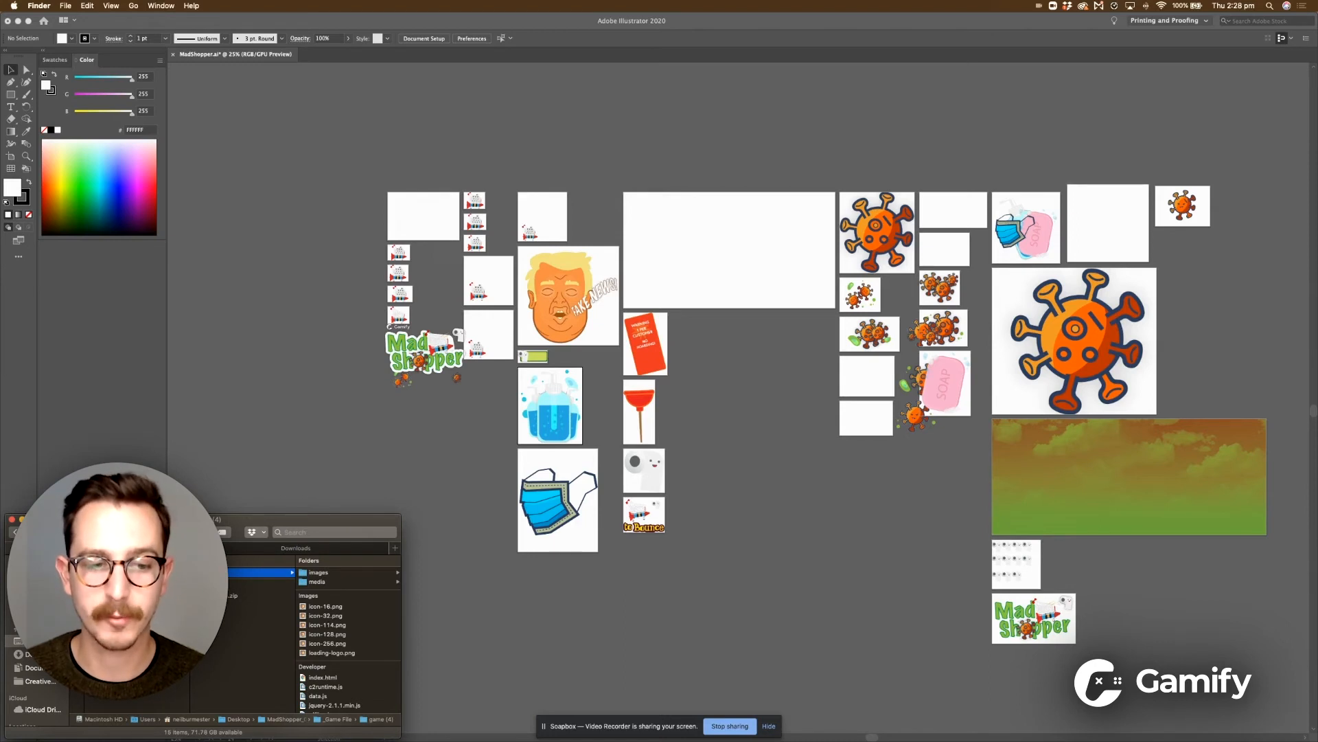
pyautogui.click(329, 573)
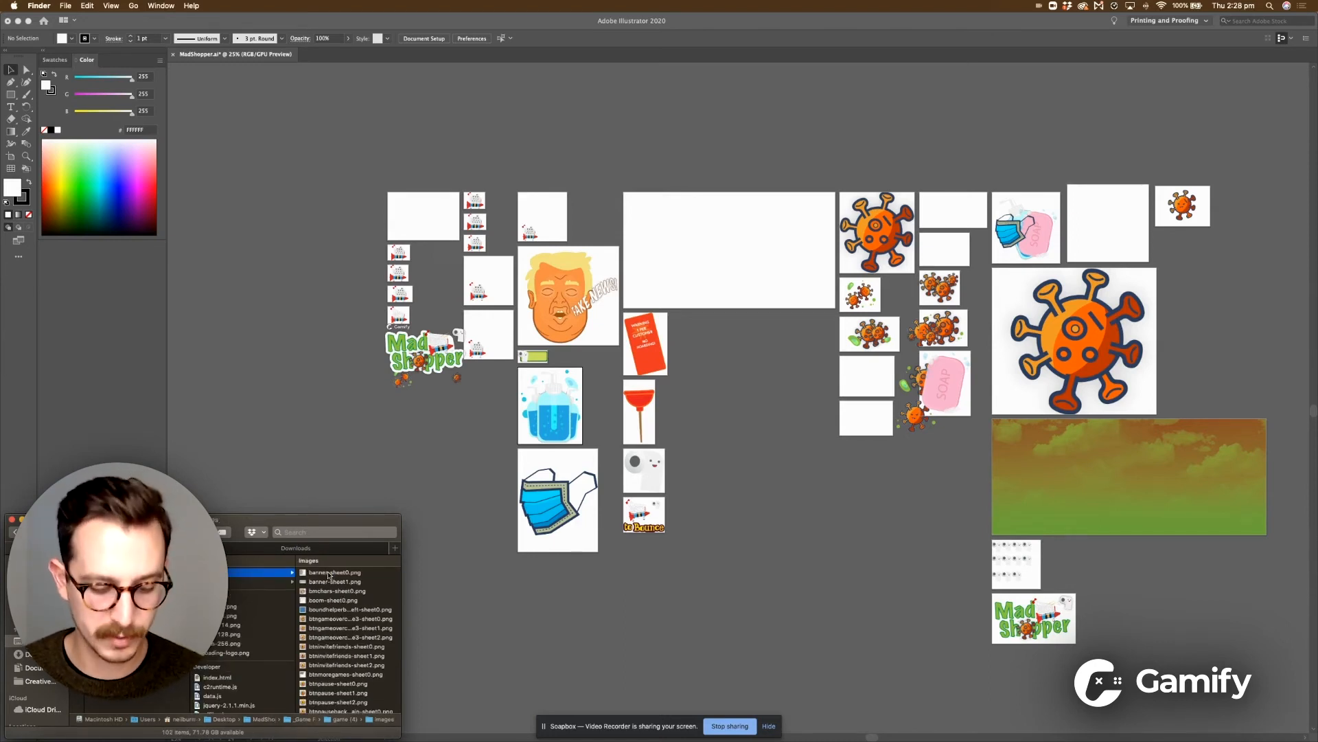
pyautogui.press('super+a')
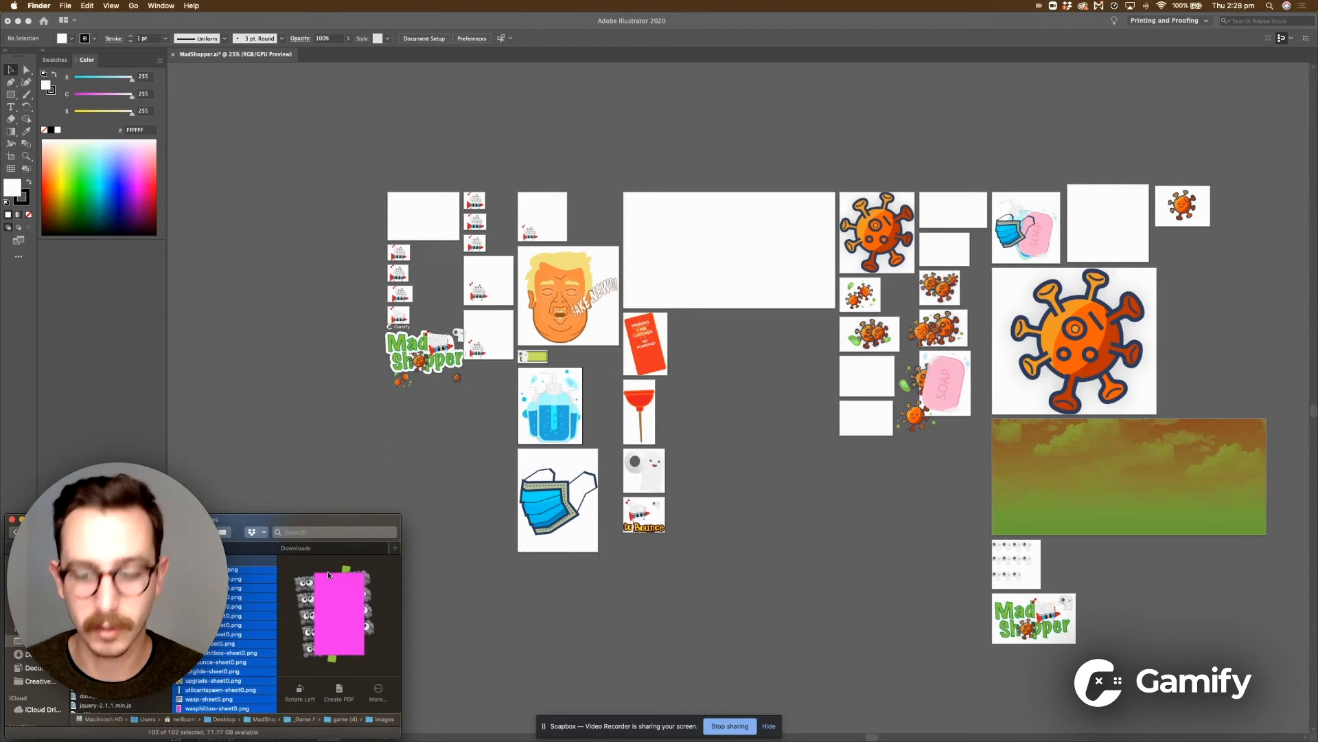
pyautogui.press('super+v')
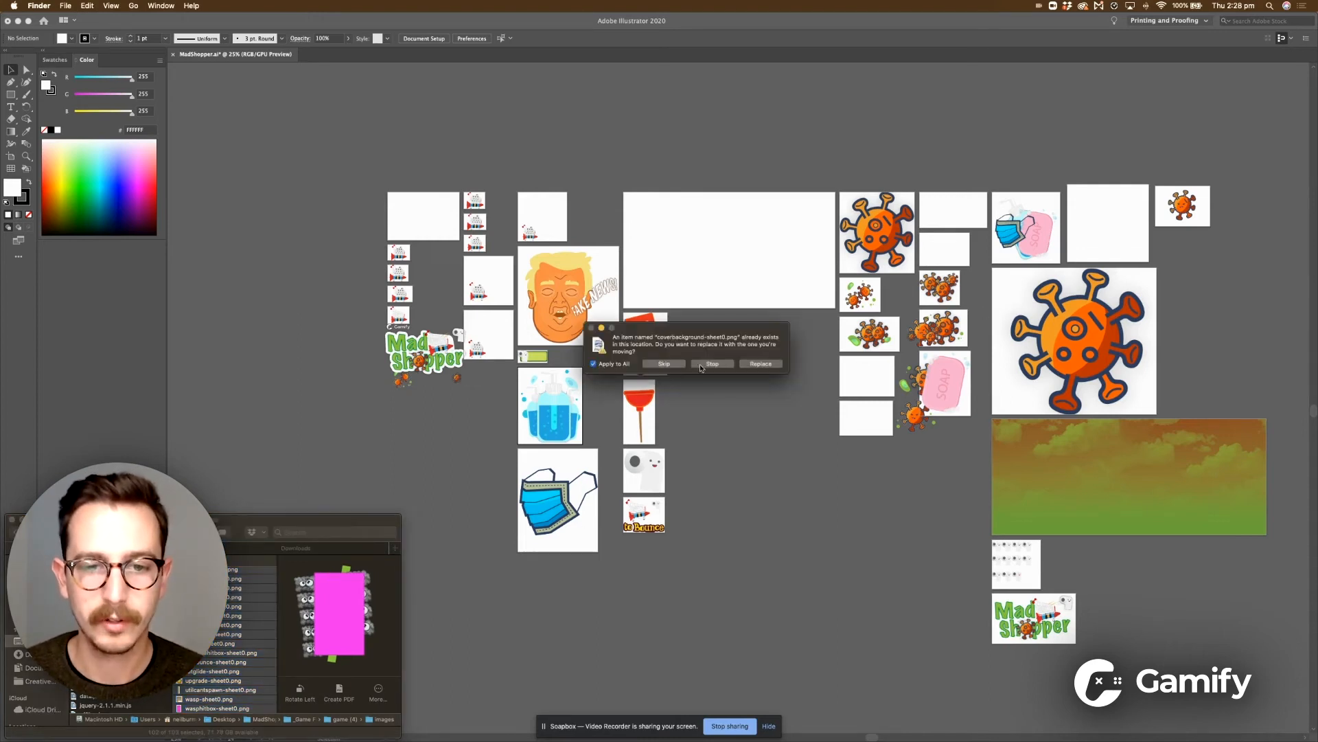
pyautogui.click(756, 364)
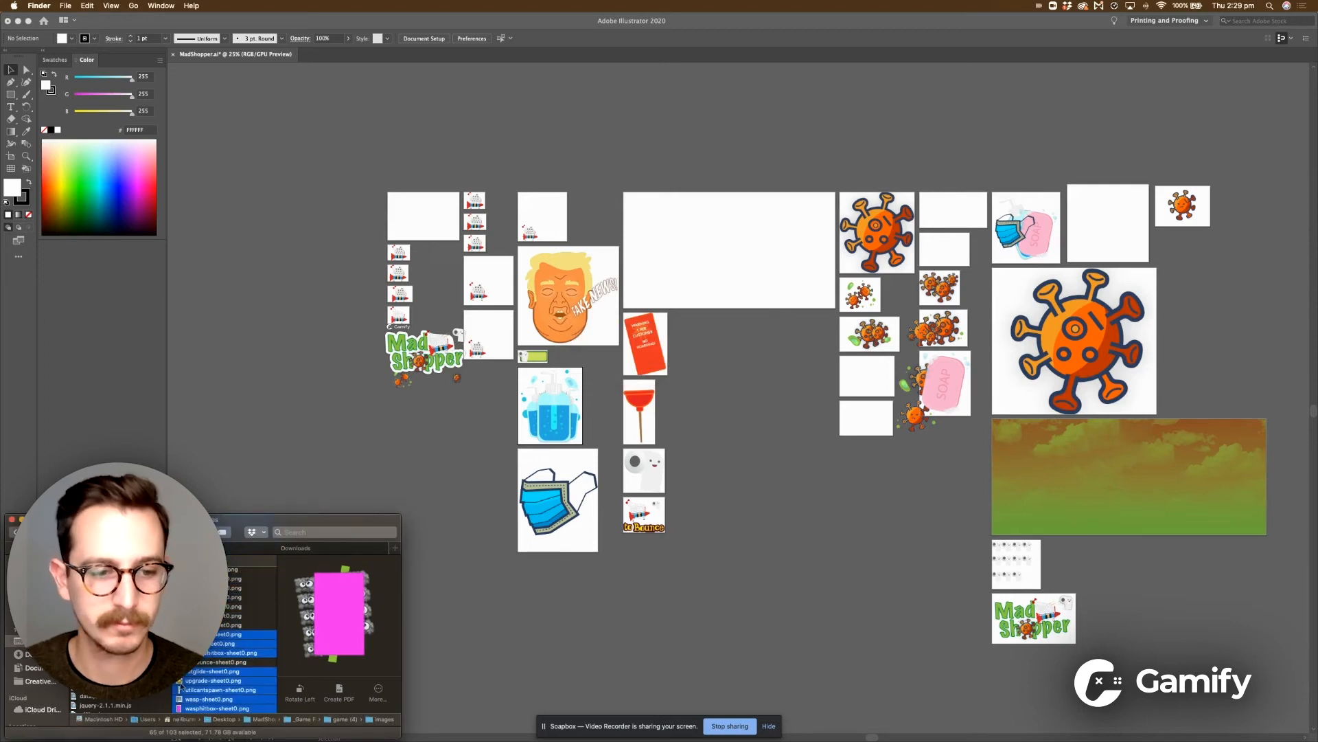
pyautogui.click(250, 625)
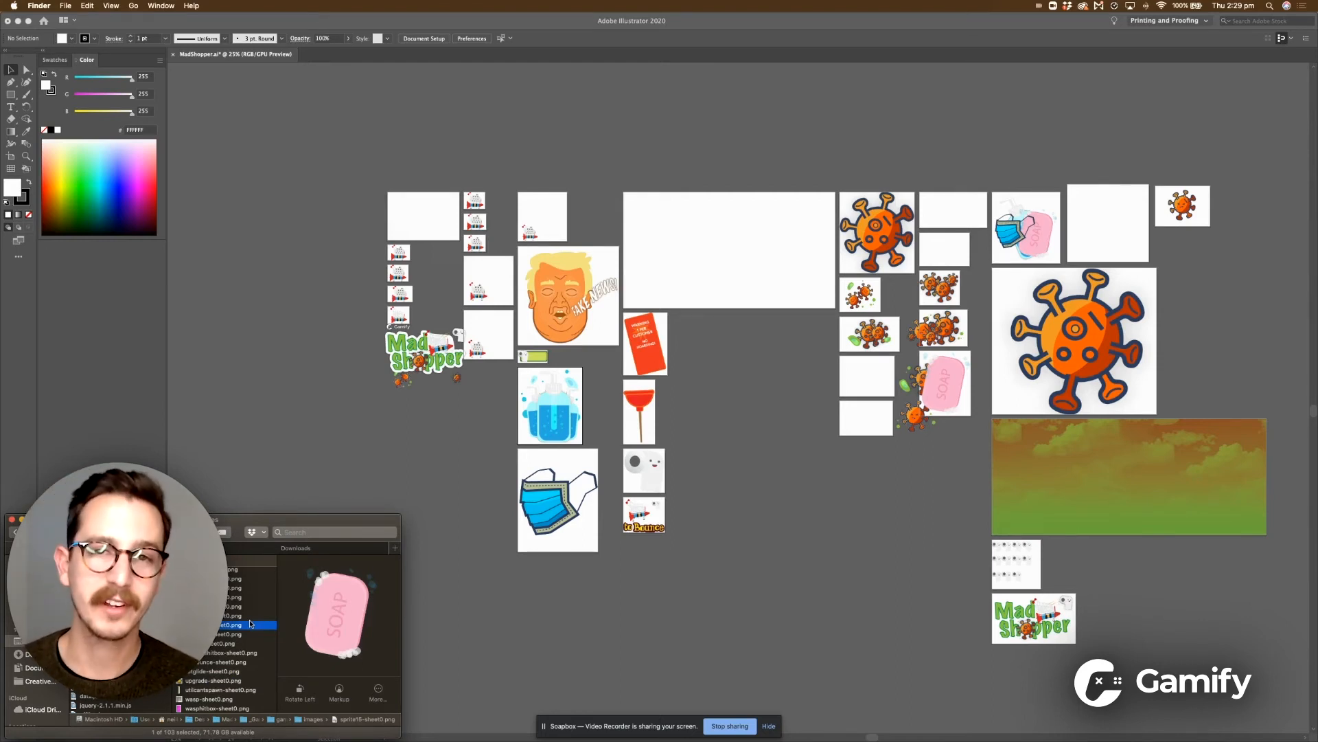
# Compress all 15 items of the game (4) folder into a zip archive.
pyautogui.scroll(5, 237, 618)
pyautogui.hscroll(5, 309, 605)
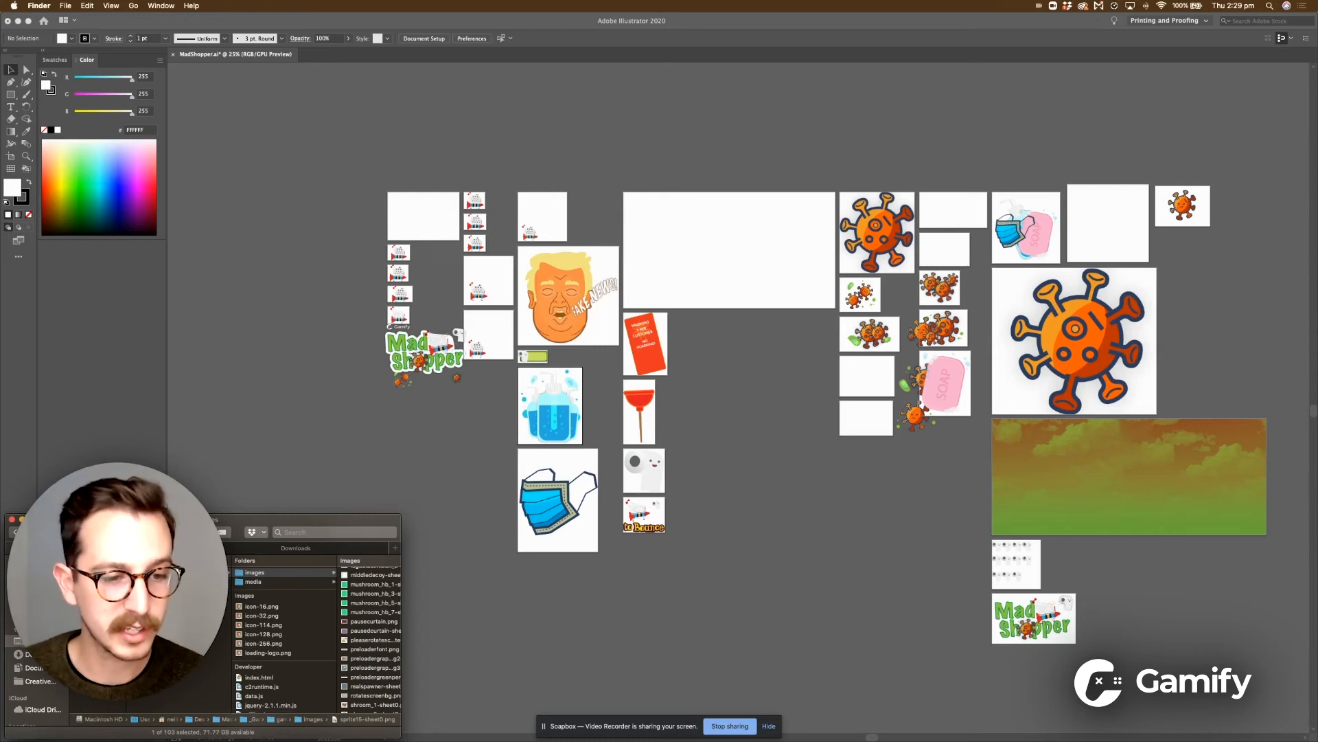
pyautogui.click(280, 573)
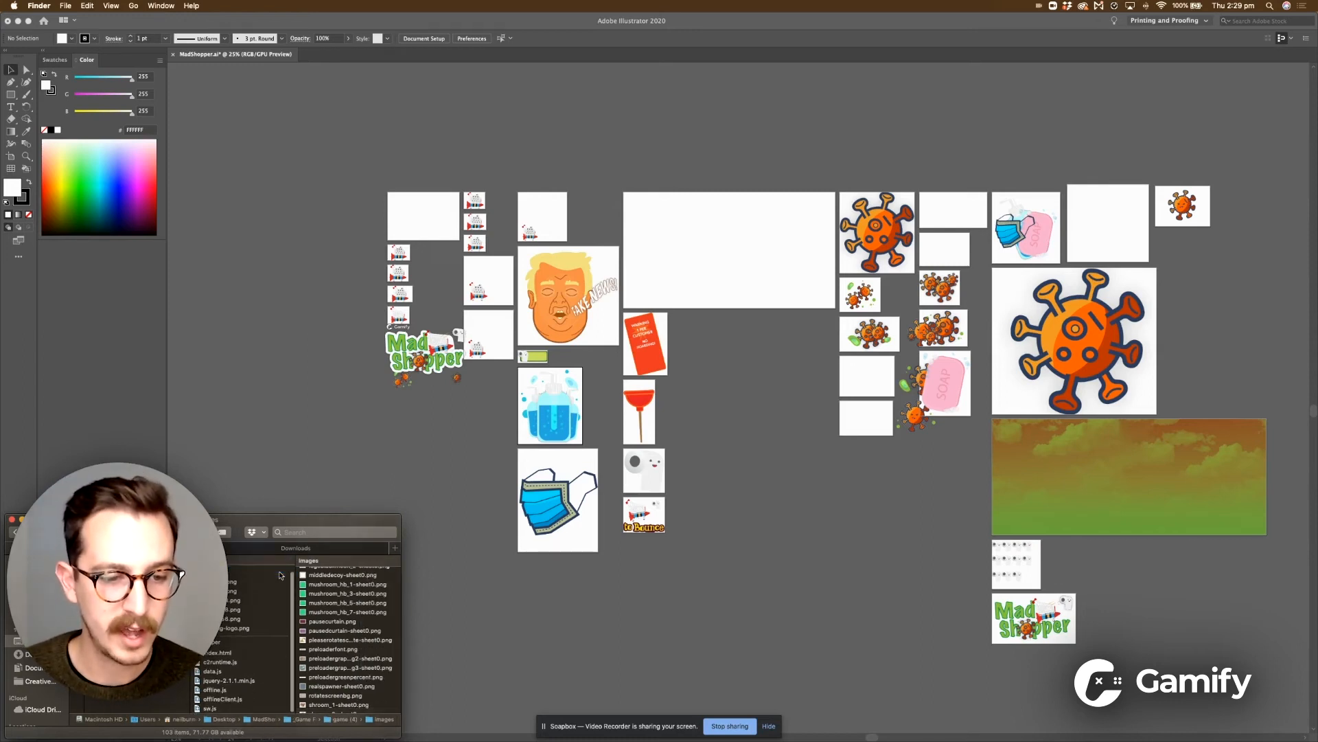
pyautogui.press('super+a')
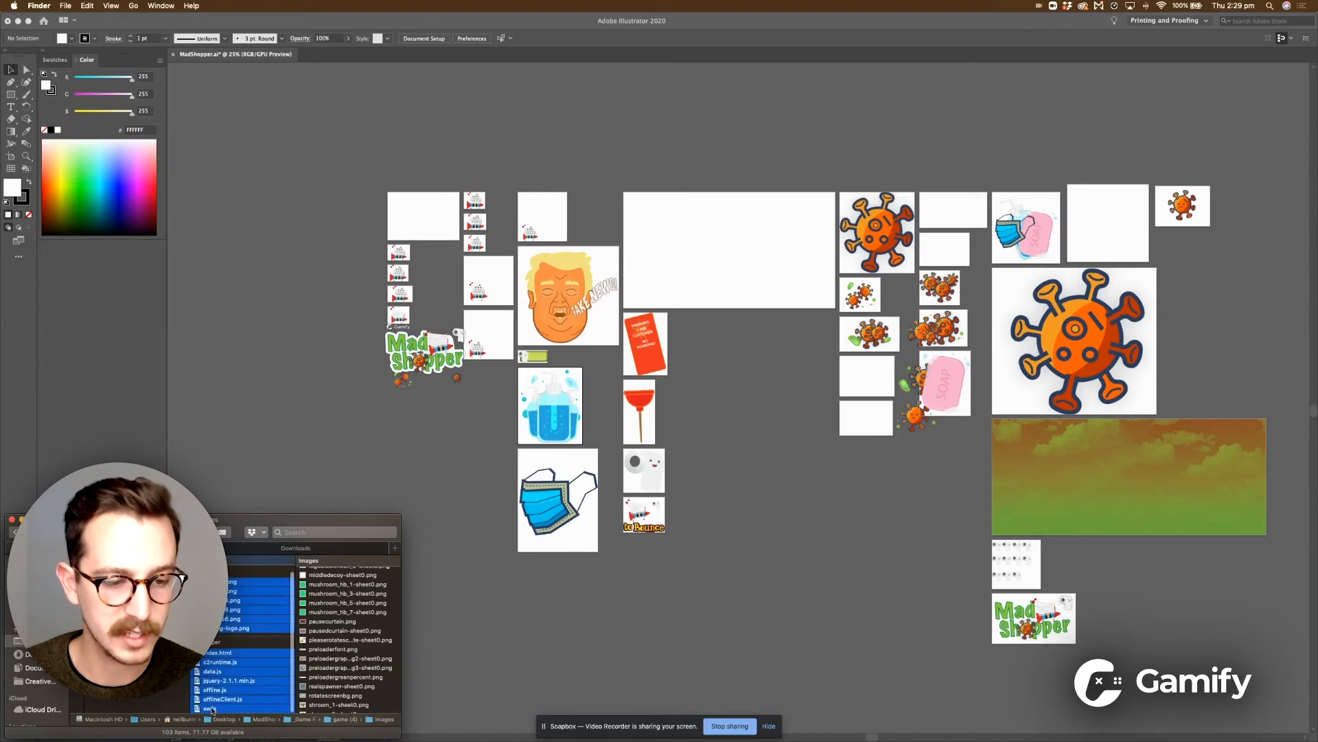
pyautogui.rightClick(223, 683)
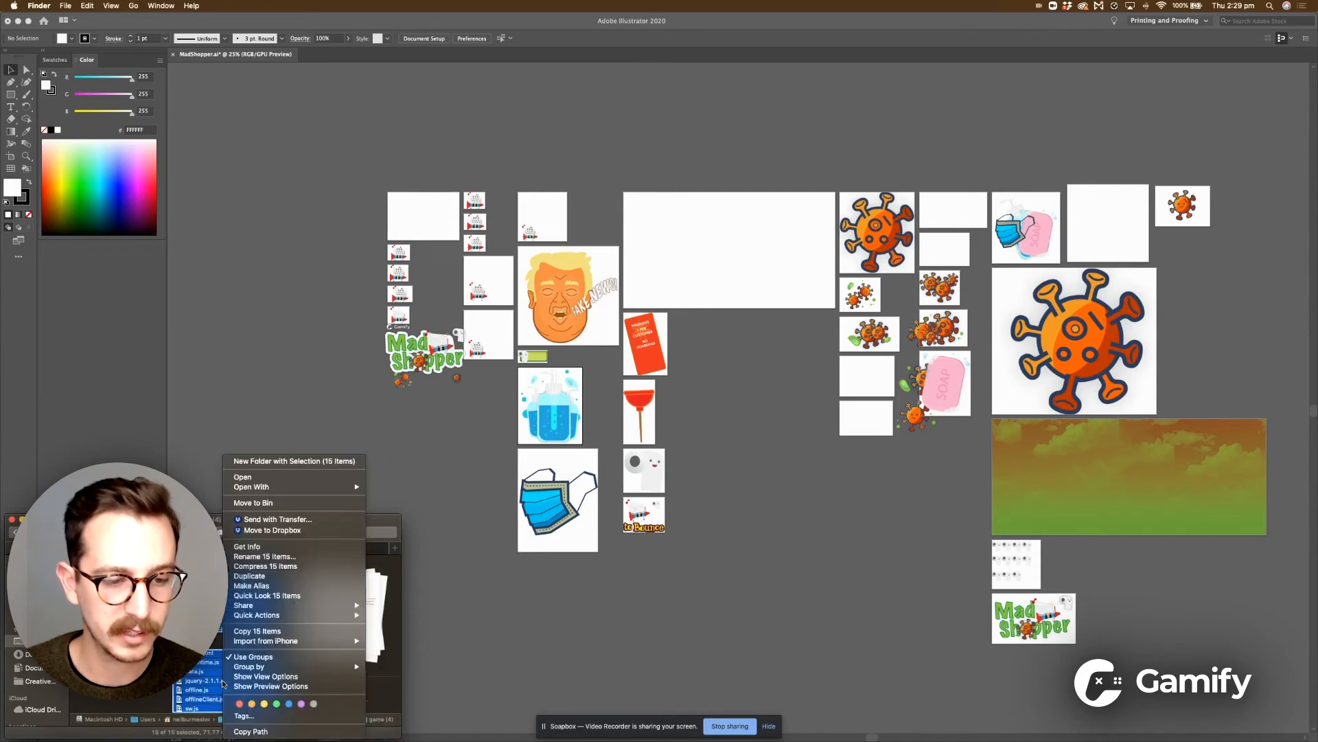
pyautogui.click(312, 566)
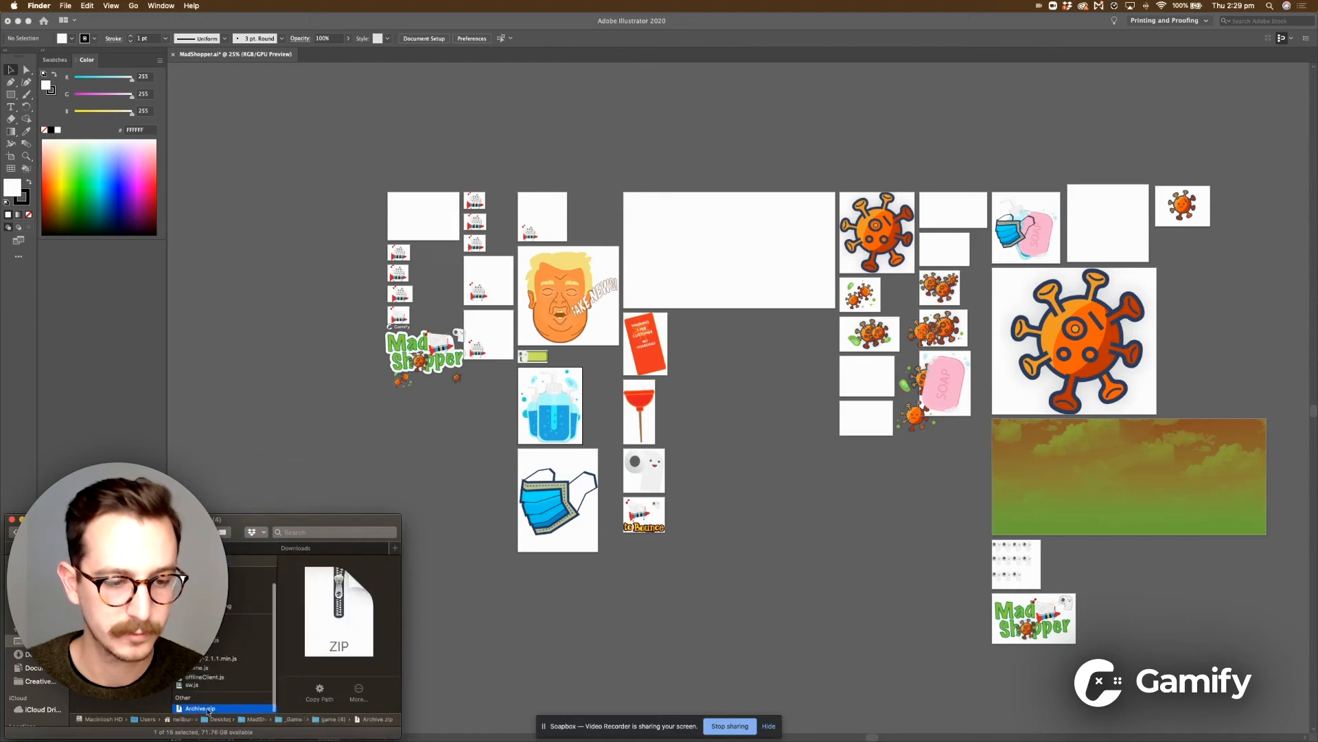
# Move Archive.zip up into the _Game File folder and rename it Madshopper_draft_01.zip.
pyautogui.click(295, 669)
pyautogui.hscroll(-2, 295, 670)
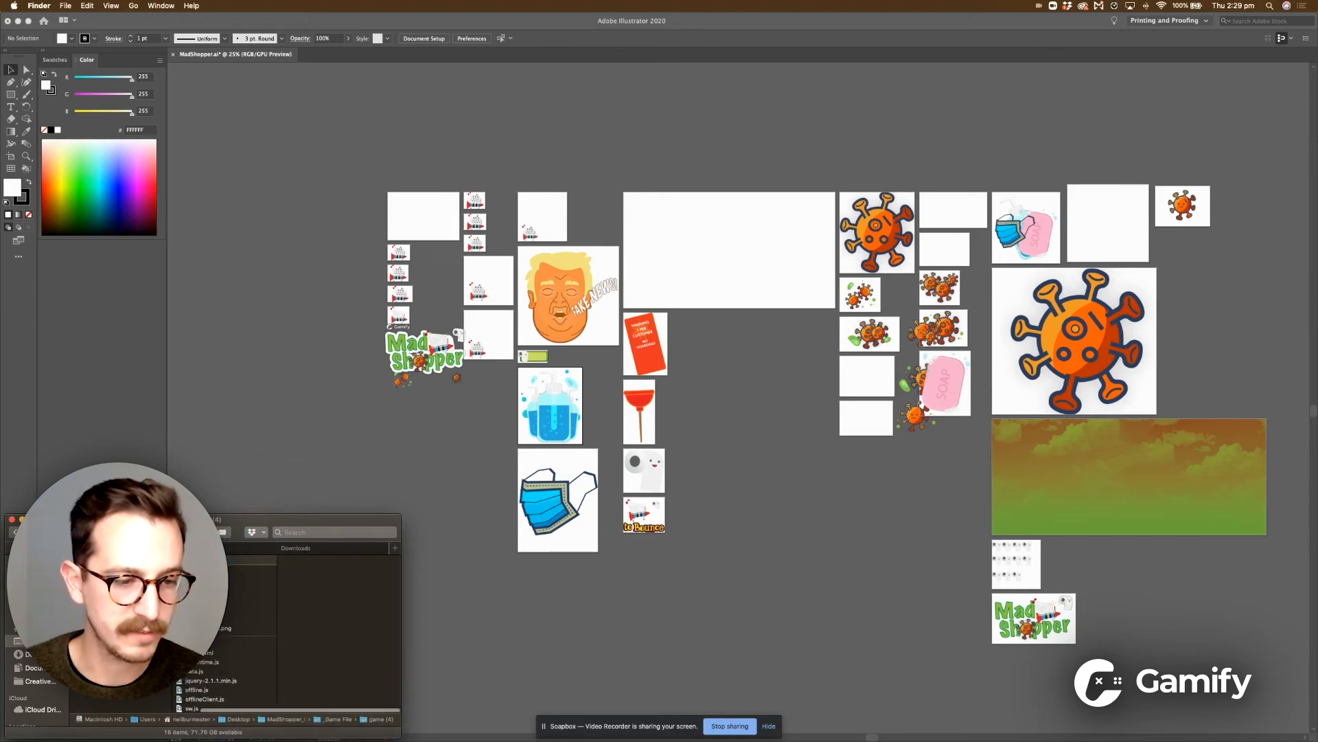
pyautogui.scroll(1, 295, 670)
pyautogui.click(168, 576)
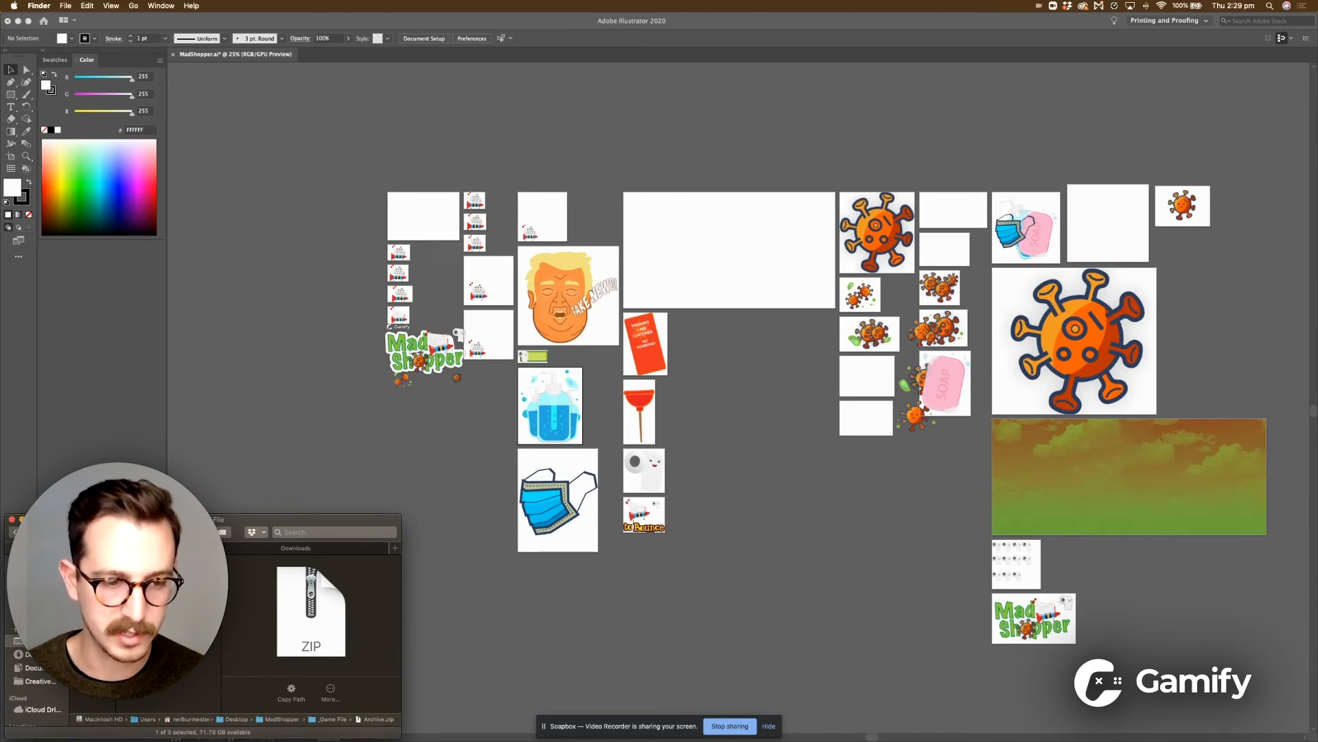
pyautogui.press('Return')
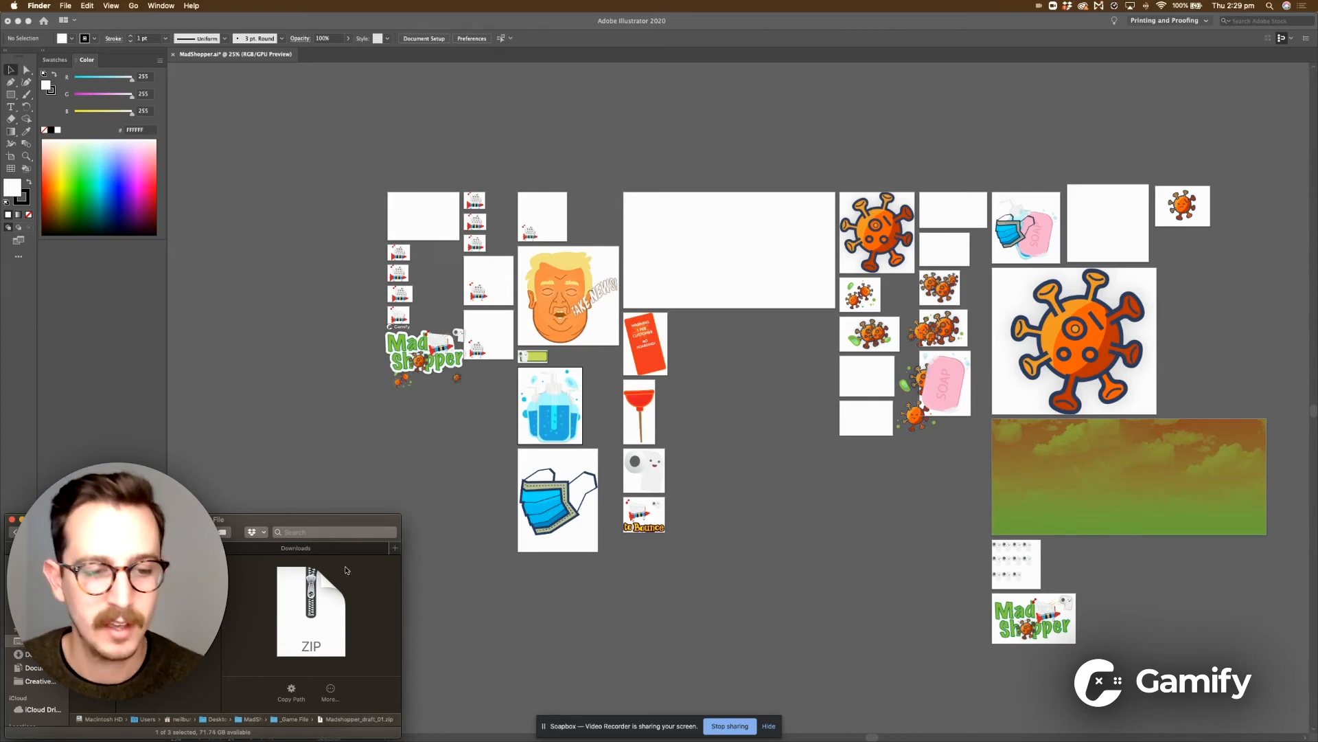
# Switch to the Gamify customization page in Chrome and start a zipped game assets upload.
pyautogui.press('super+Tab')
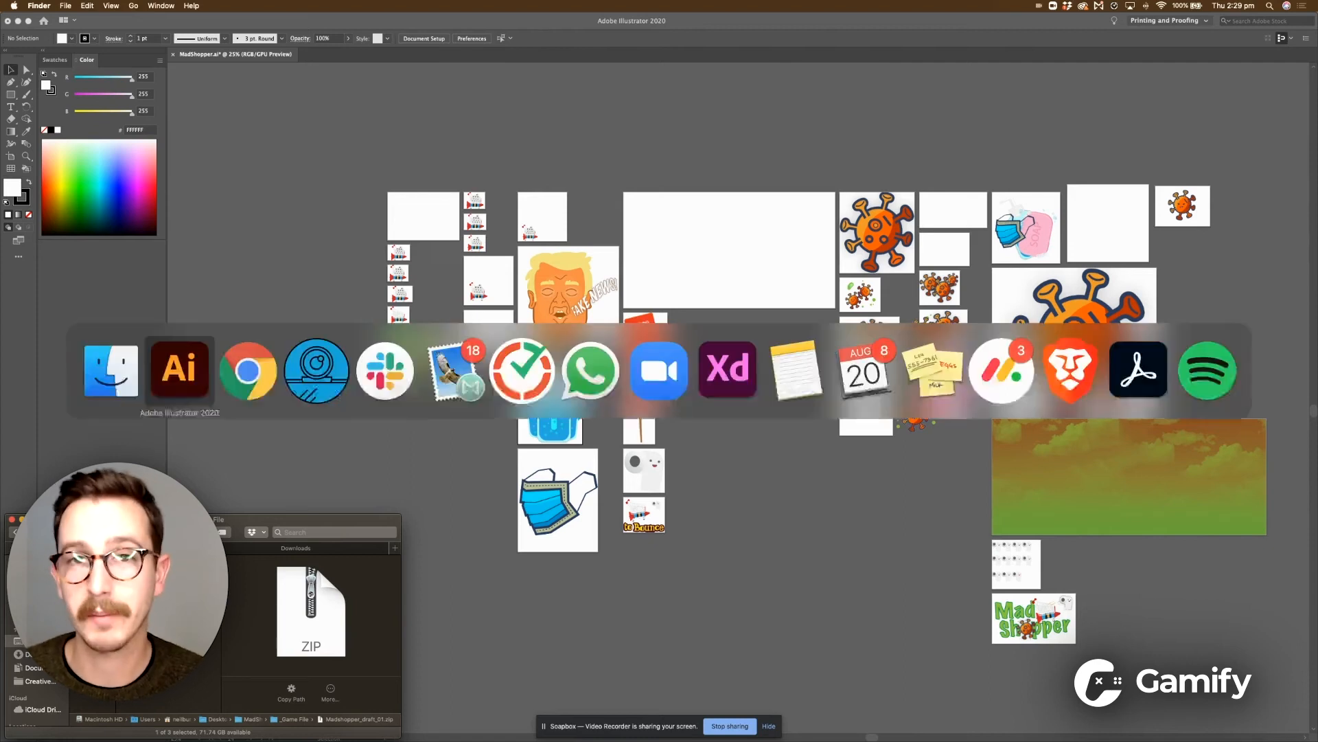
pyautogui.press('super+Tab')
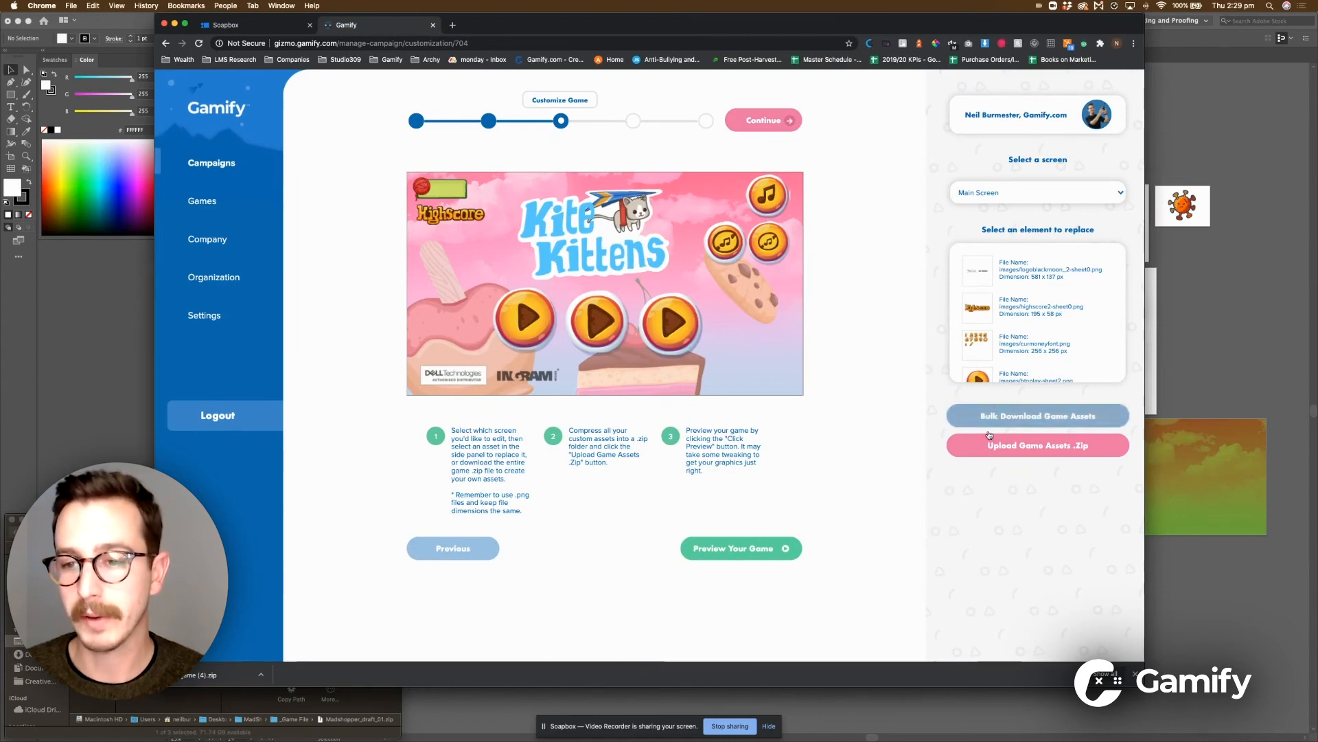
pyautogui.click(1049, 448)
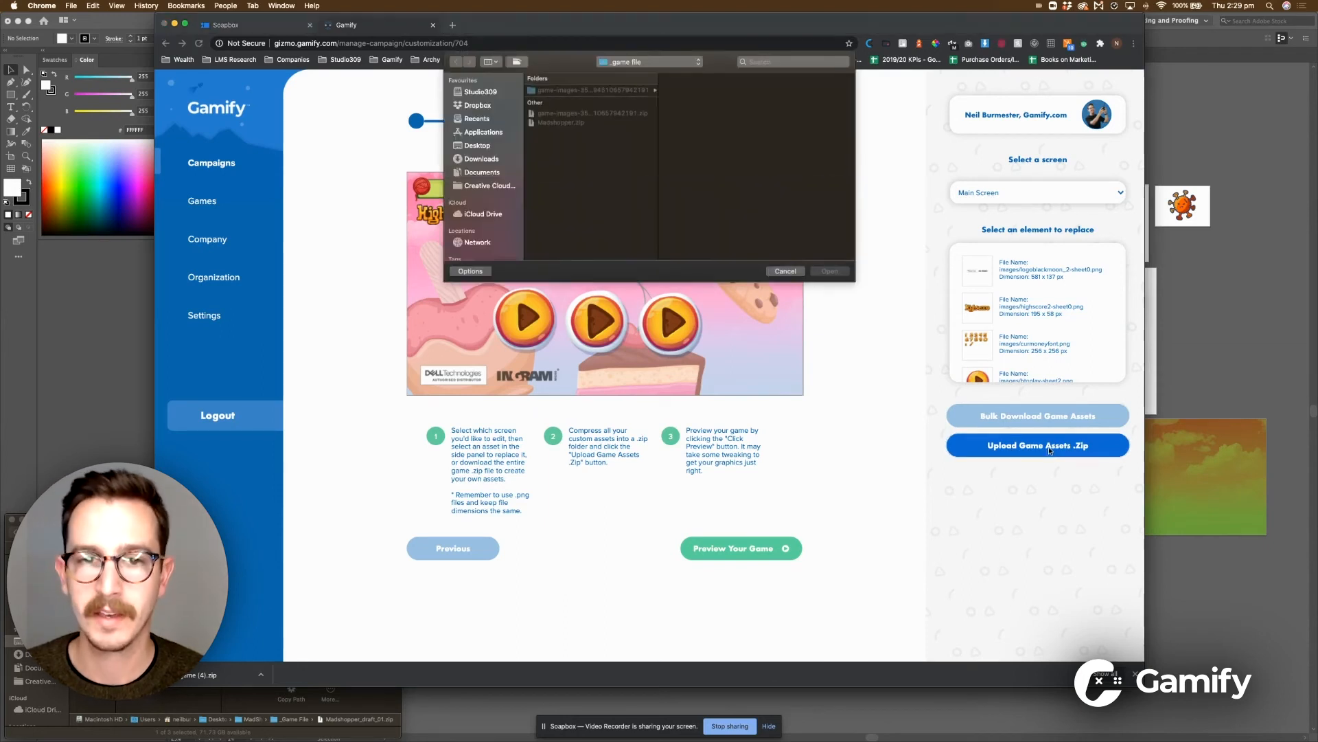
# Upload Madshopper_draft_01.zip from the _Game File folder inside MadShopper_01 on the Desktop.
pyautogui.click(481, 146)
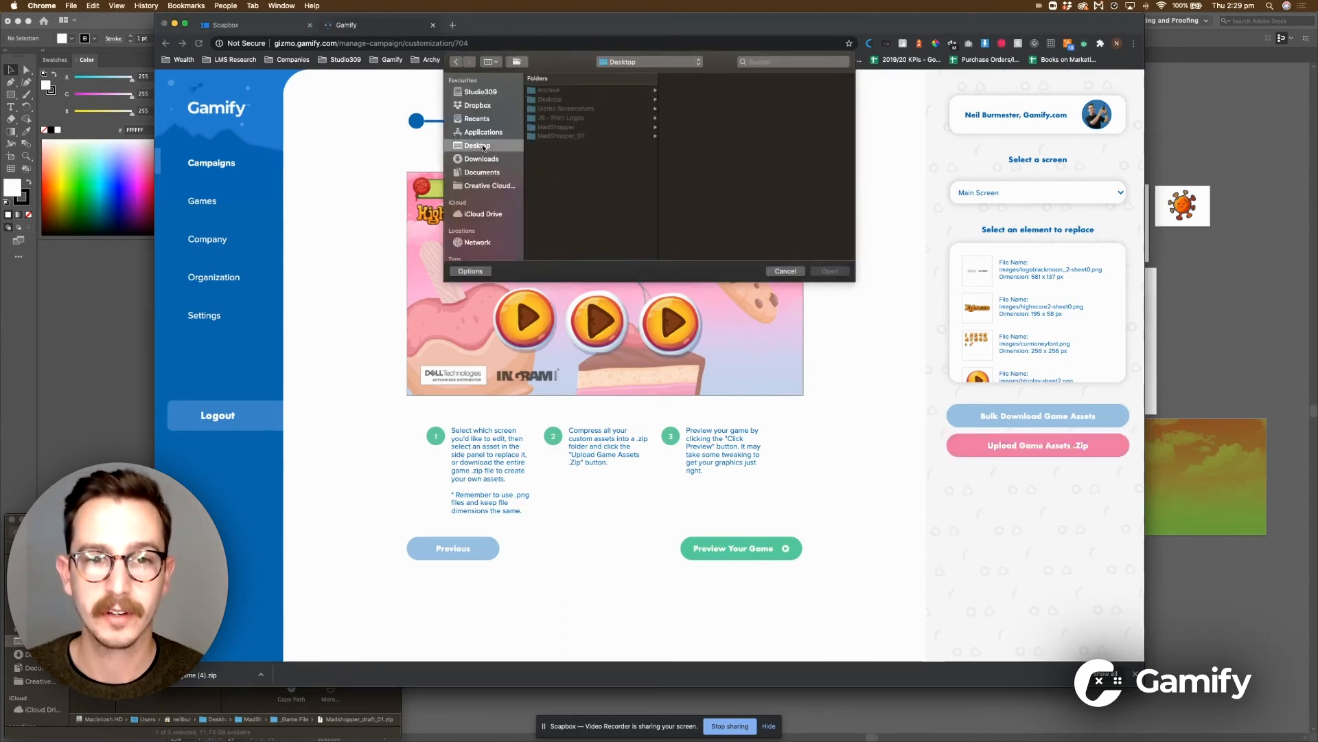
pyautogui.press('Down')
pyautogui.press('Down')
pyautogui.press('Down')
pyautogui.press('Down')
pyautogui.press('Down')
pyautogui.press('Down')
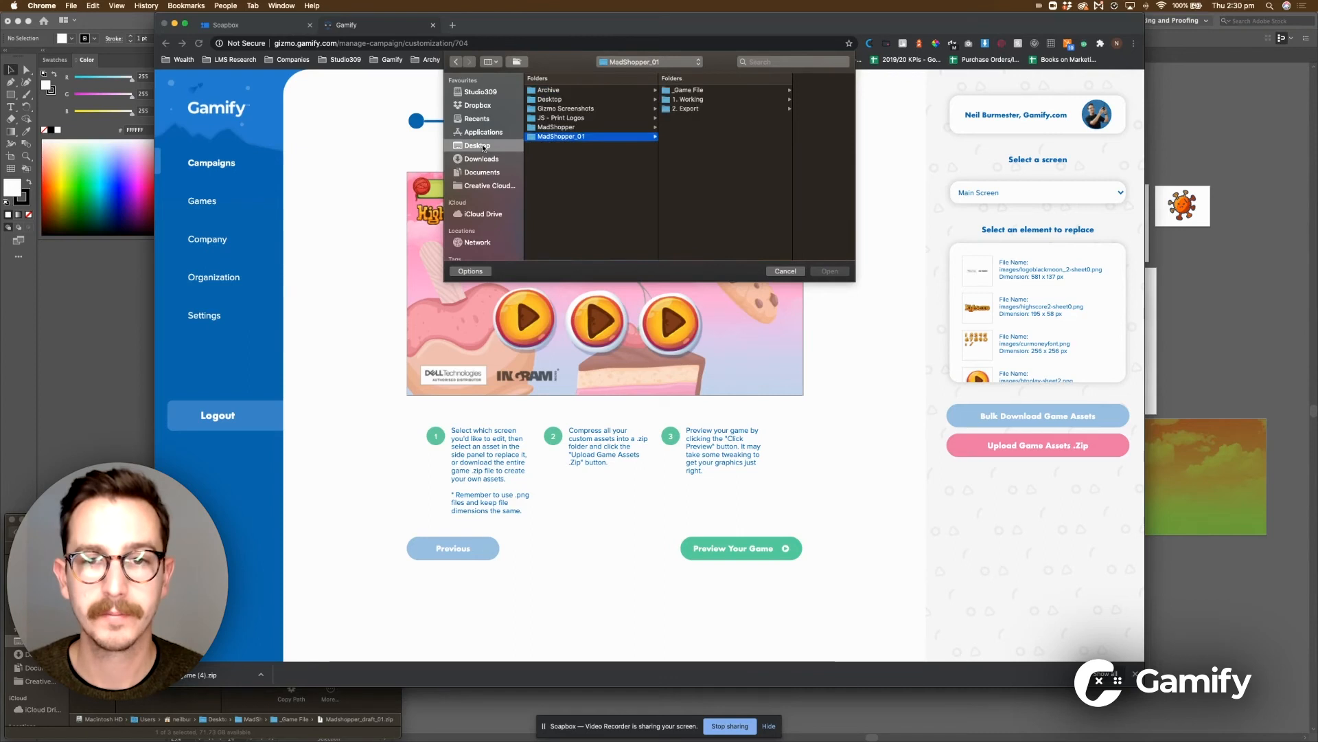
pyautogui.press('Right')
pyautogui.press('Down')
pyautogui.press('Up')
pyautogui.press('Right')
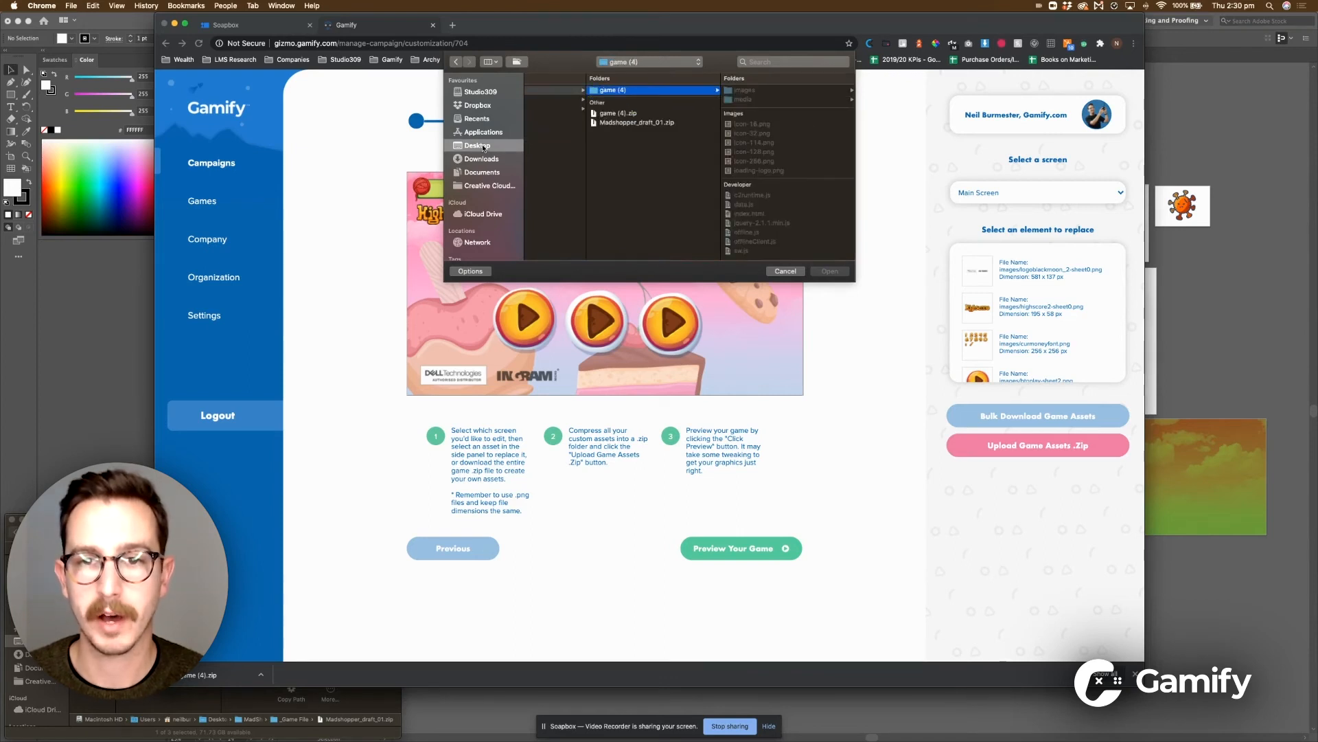
pyautogui.press('Down')
pyautogui.press('Down')
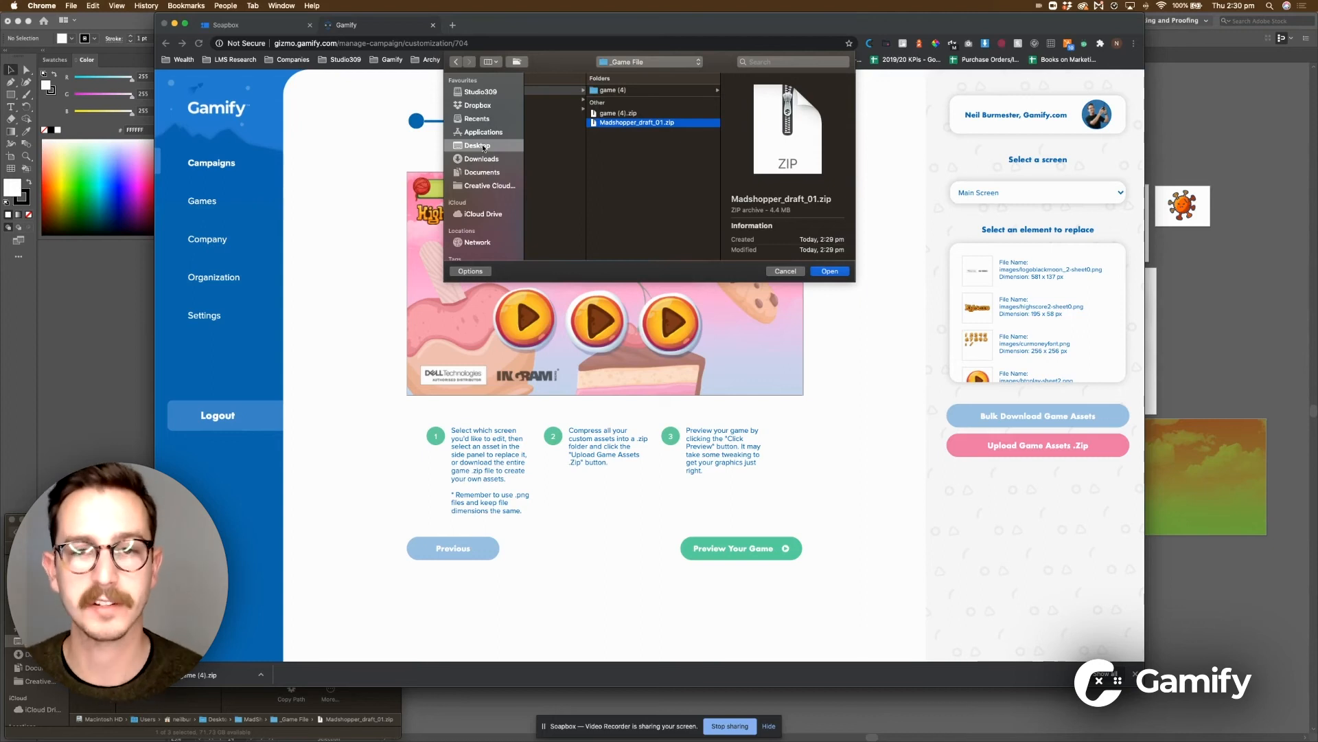
pyautogui.press('Return')
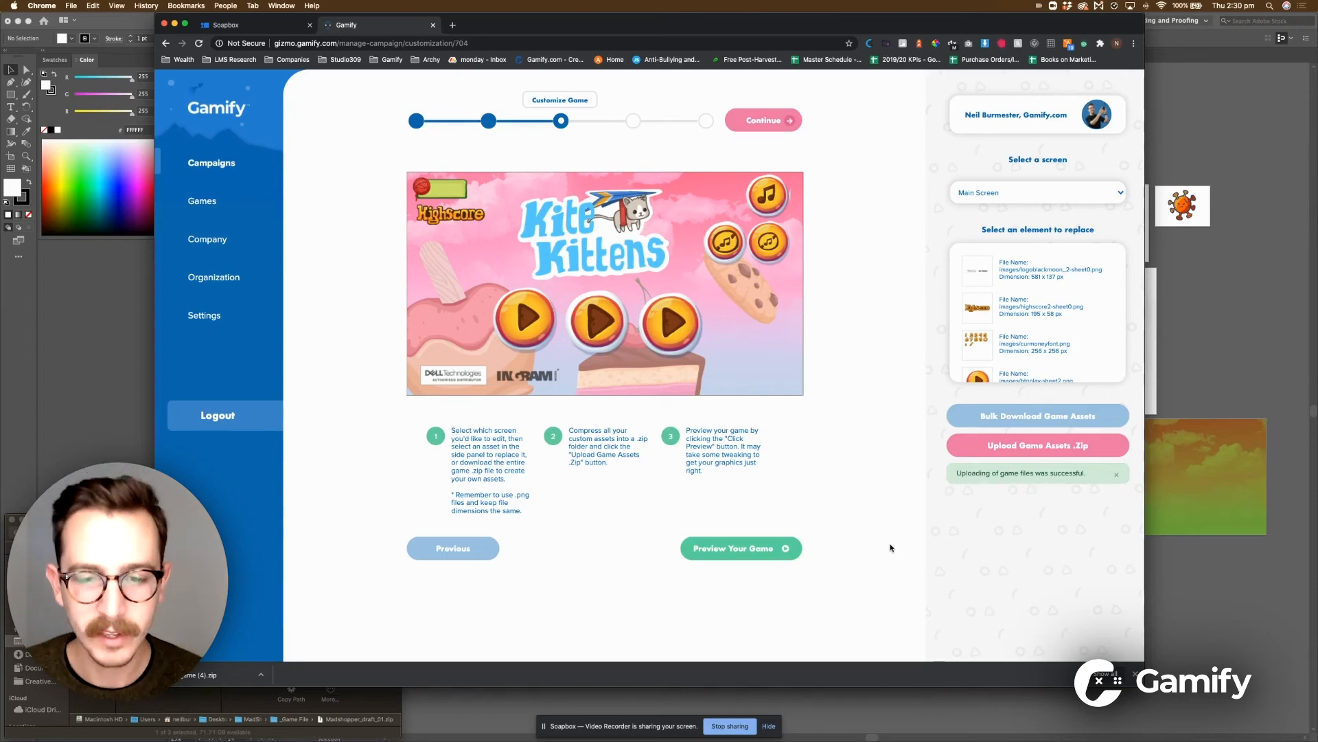
# Preview the customized game, start a round, check it in portrait and landscape orientation, and close the preview.
pyautogui.click(747, 547)
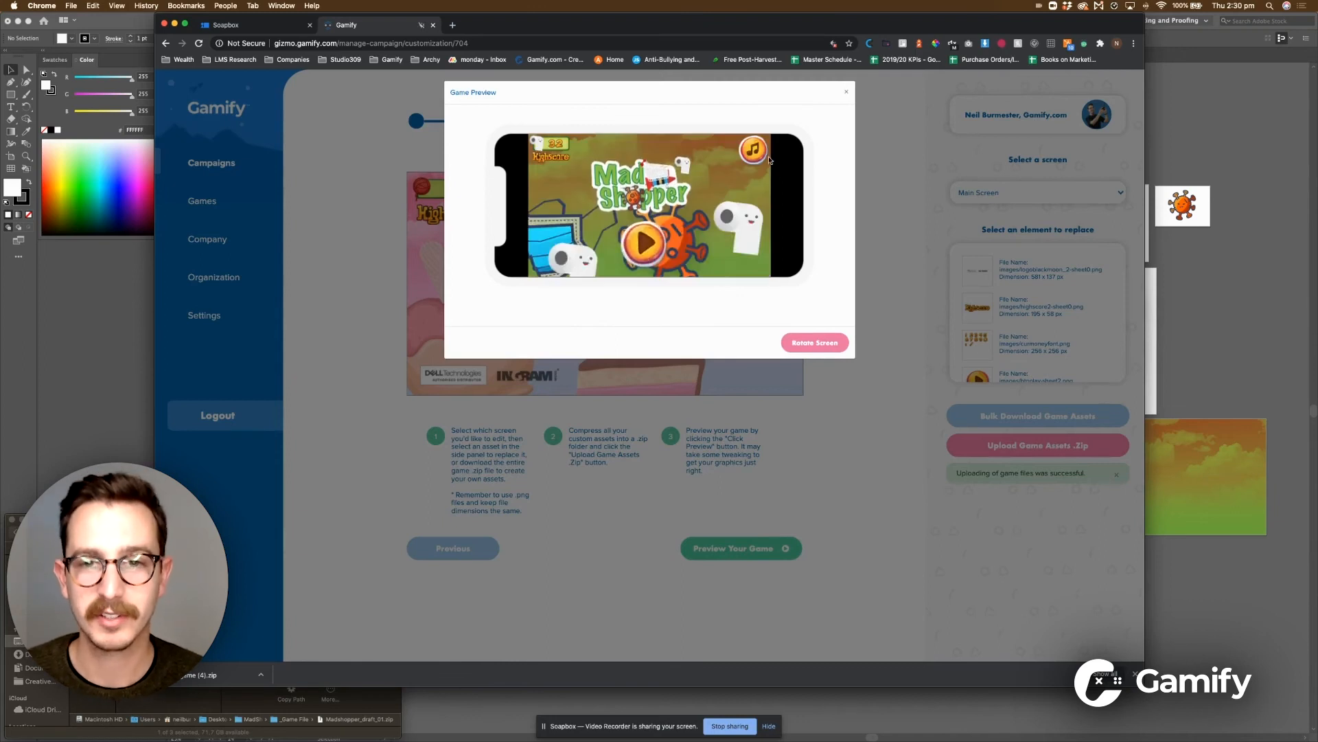
pyautogui.click(649, 245)
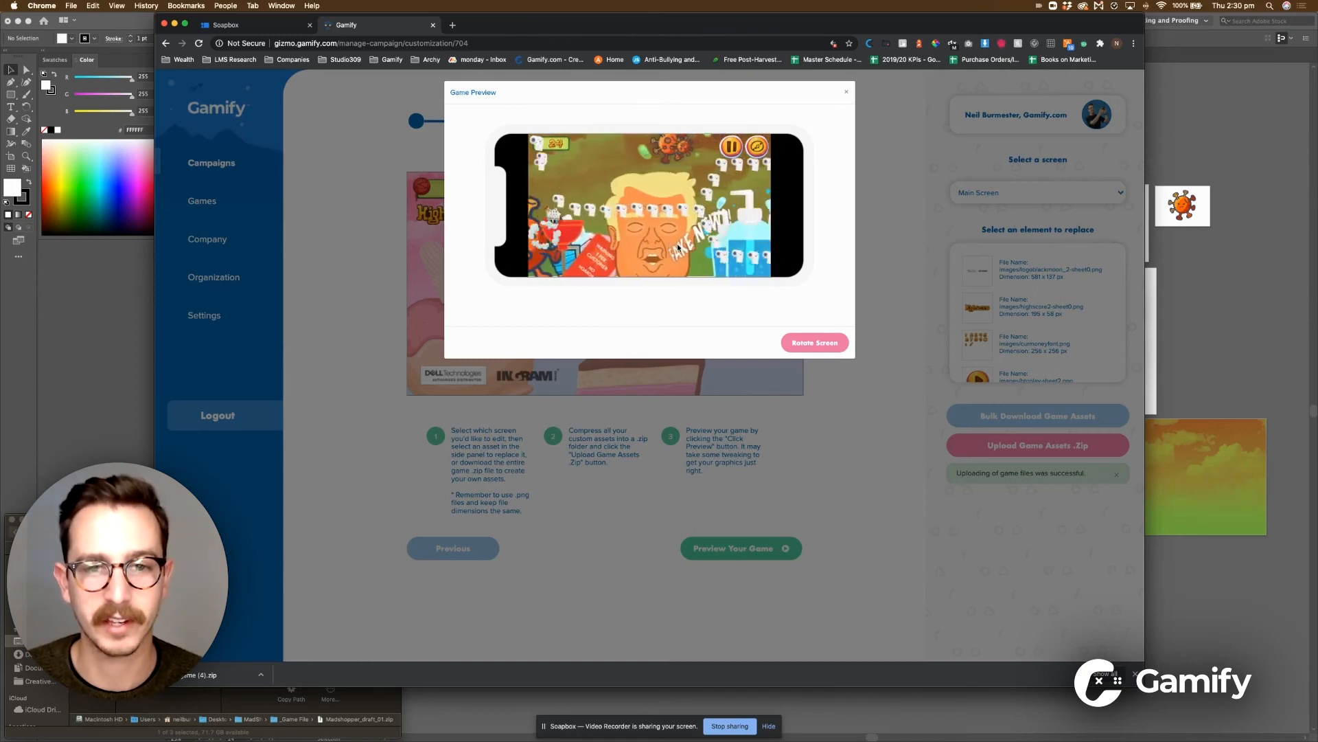
pyautogui.click(816, 345)
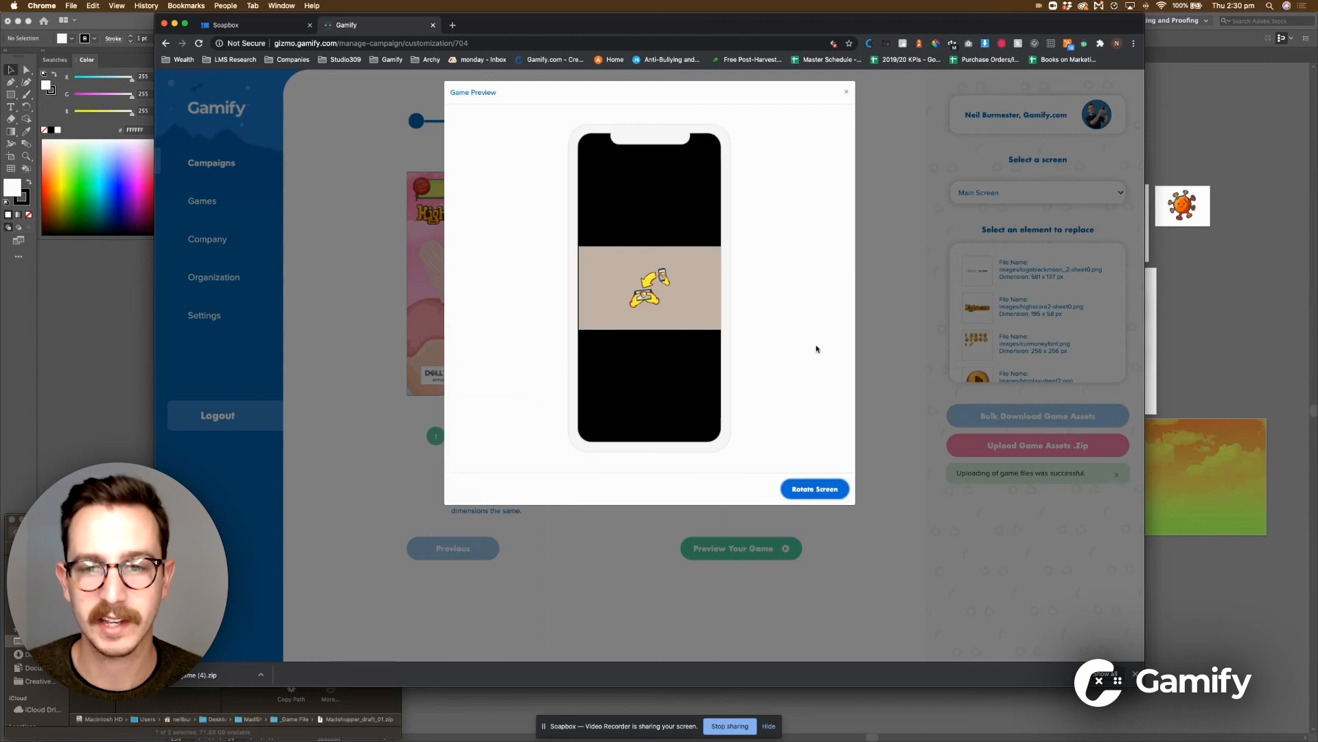
pyautogui.click(814, 489)
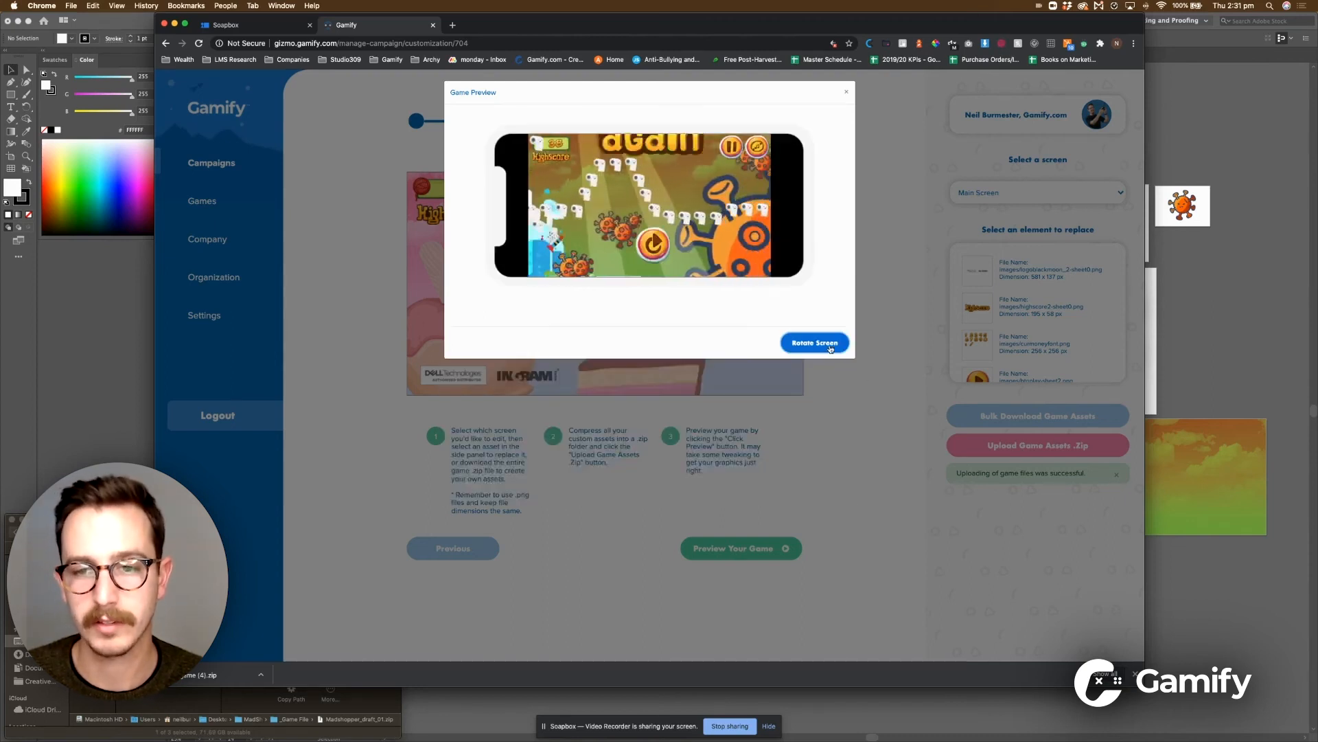
pyautogui.click(816, 346)
pyautogui.click(824, 489)
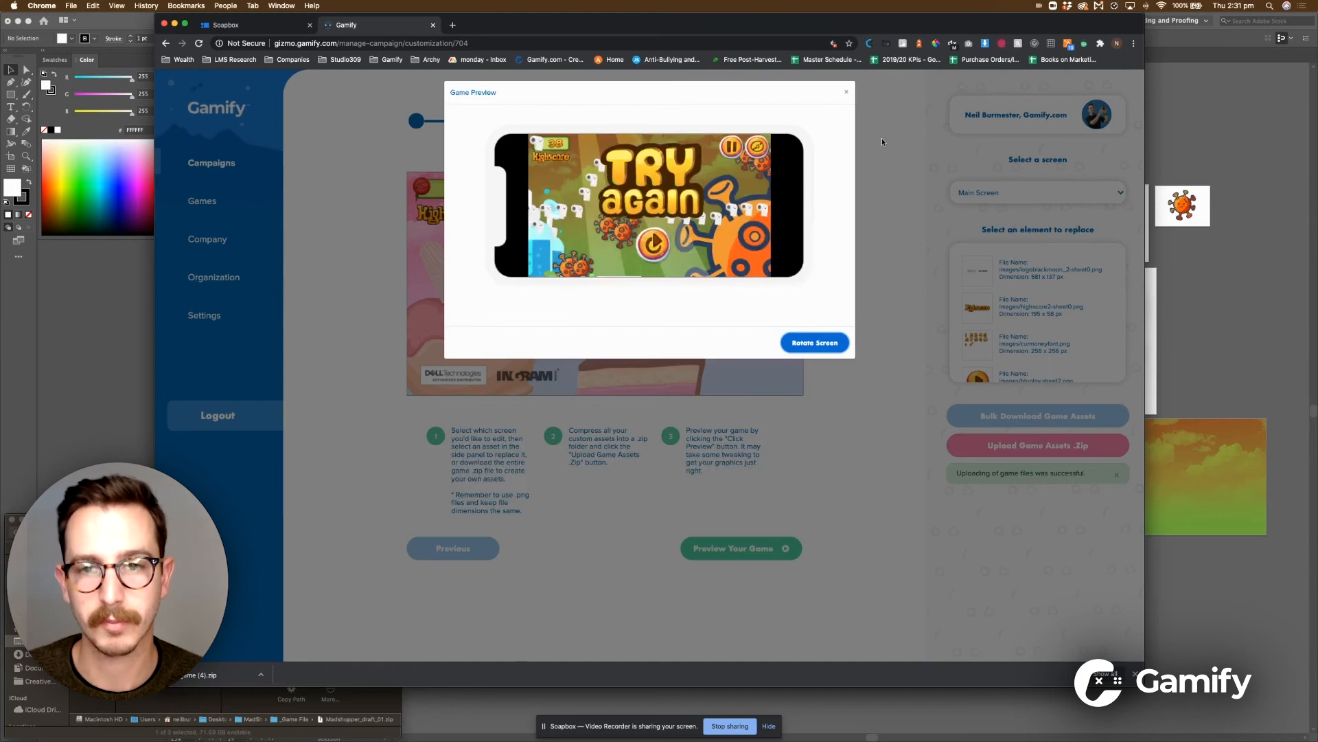
pyautogui.click(847, 92)
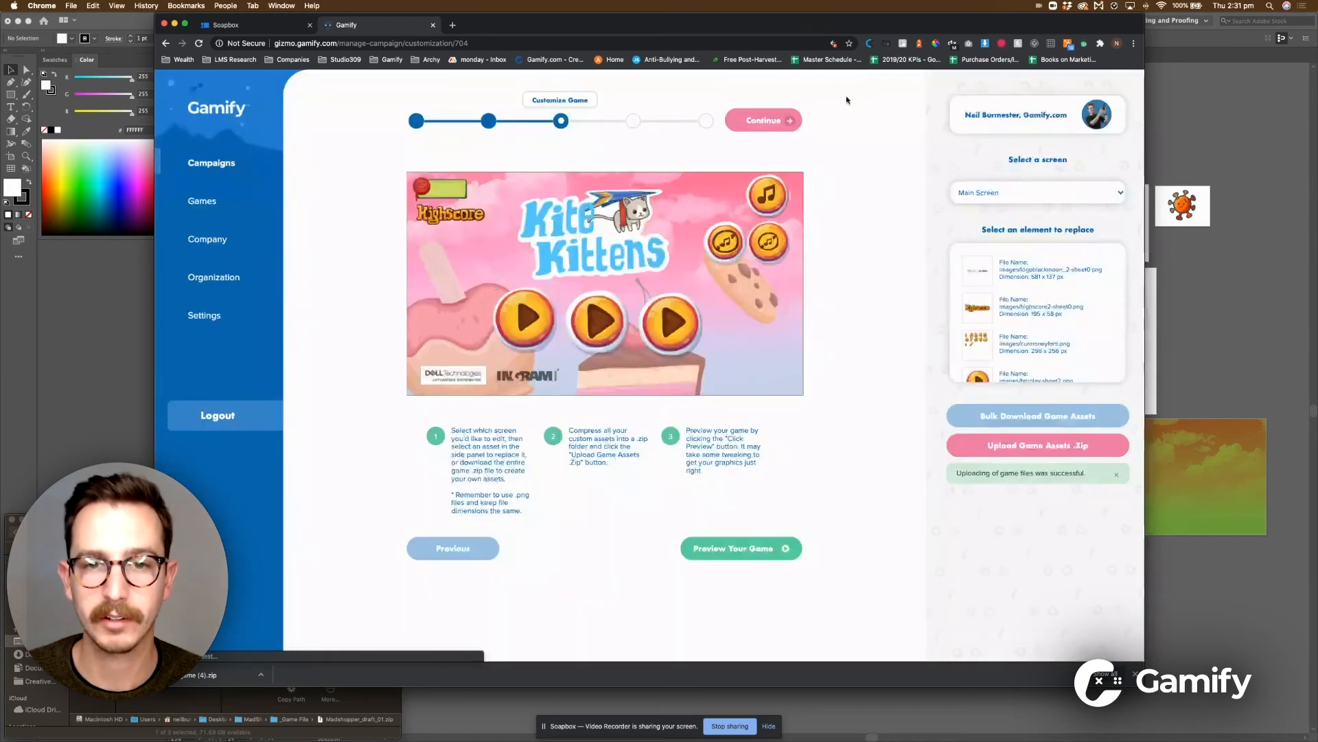
# Continue to the campaign's incentives and start a Beat Top Score reward named Top Score Winner.
pyautogui.click(776, 125)
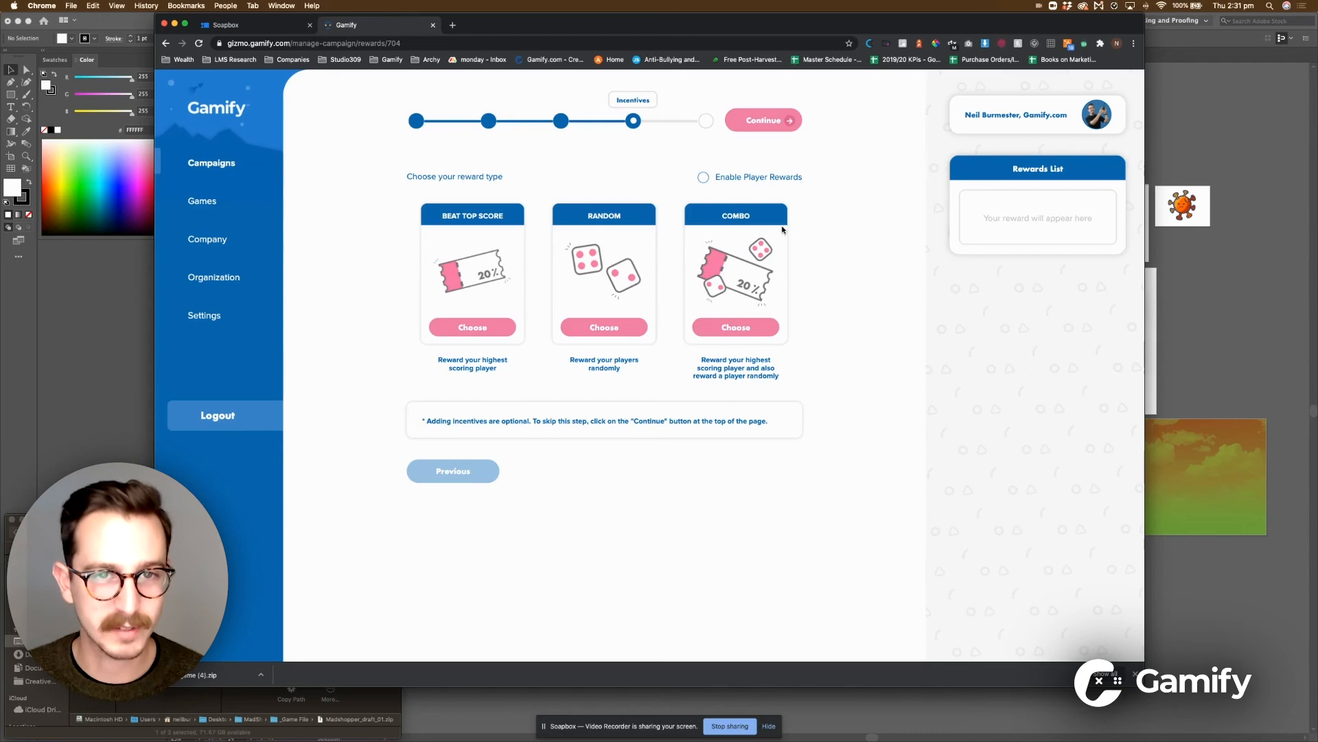
pyautogui.click(477, 330)
pyautogui.click(569, 230)
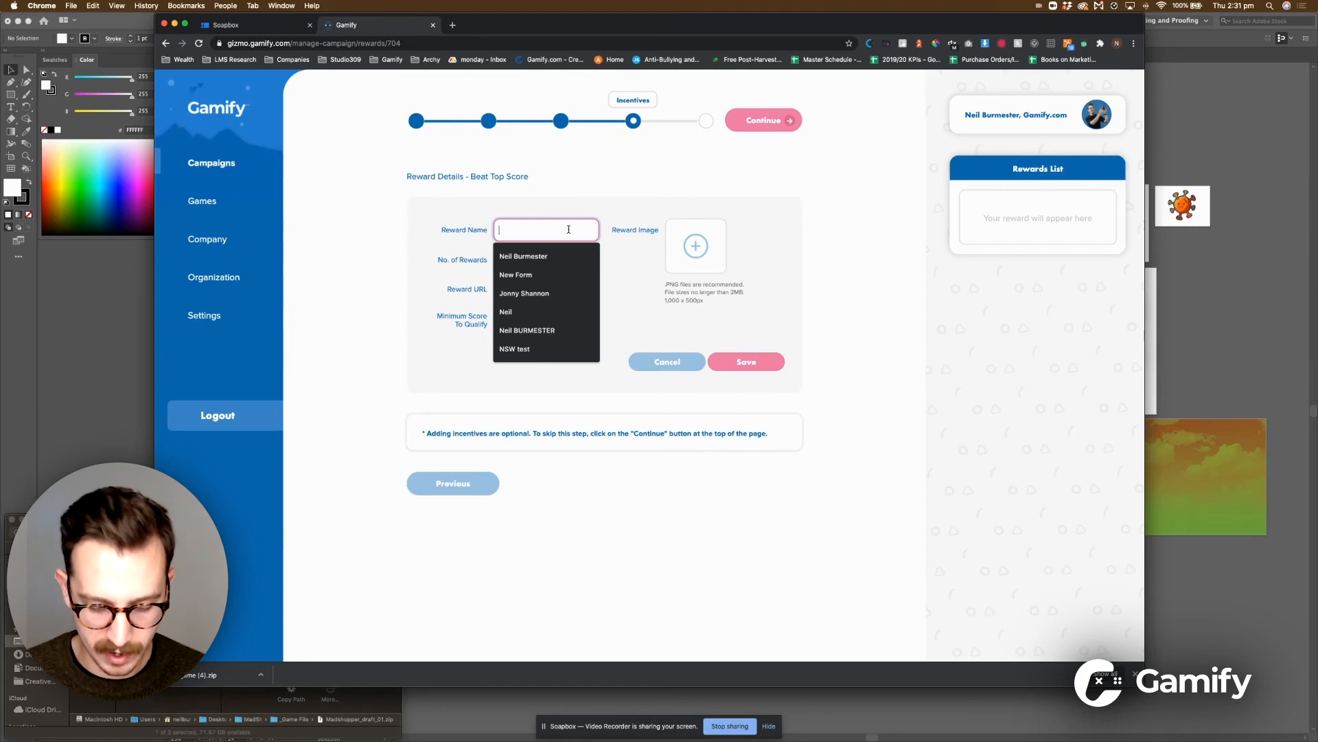
pyautogui.write('Top Score Winner')
pyautogui.press('Tab')
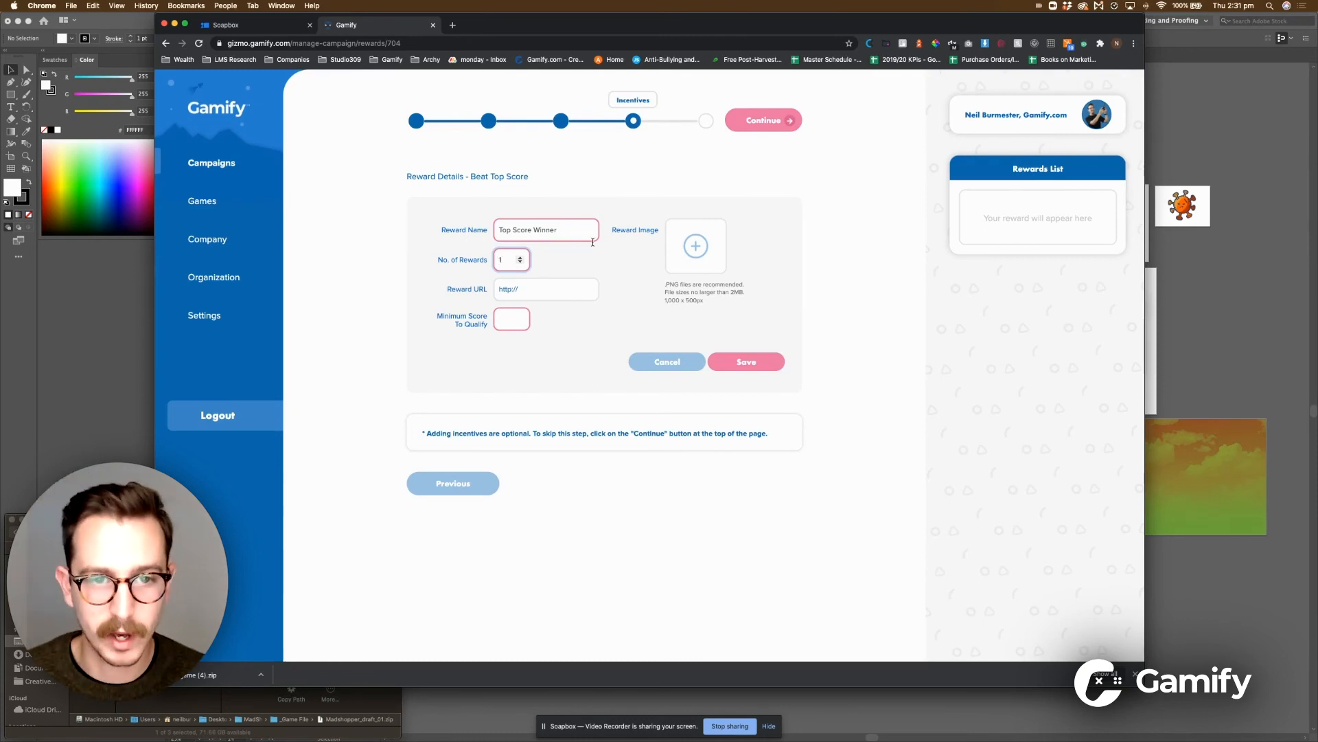
# Set the reward's minimum qualifying score to 200, leave its URL empty, and save the reward.
pyautogui.click(557, 294)
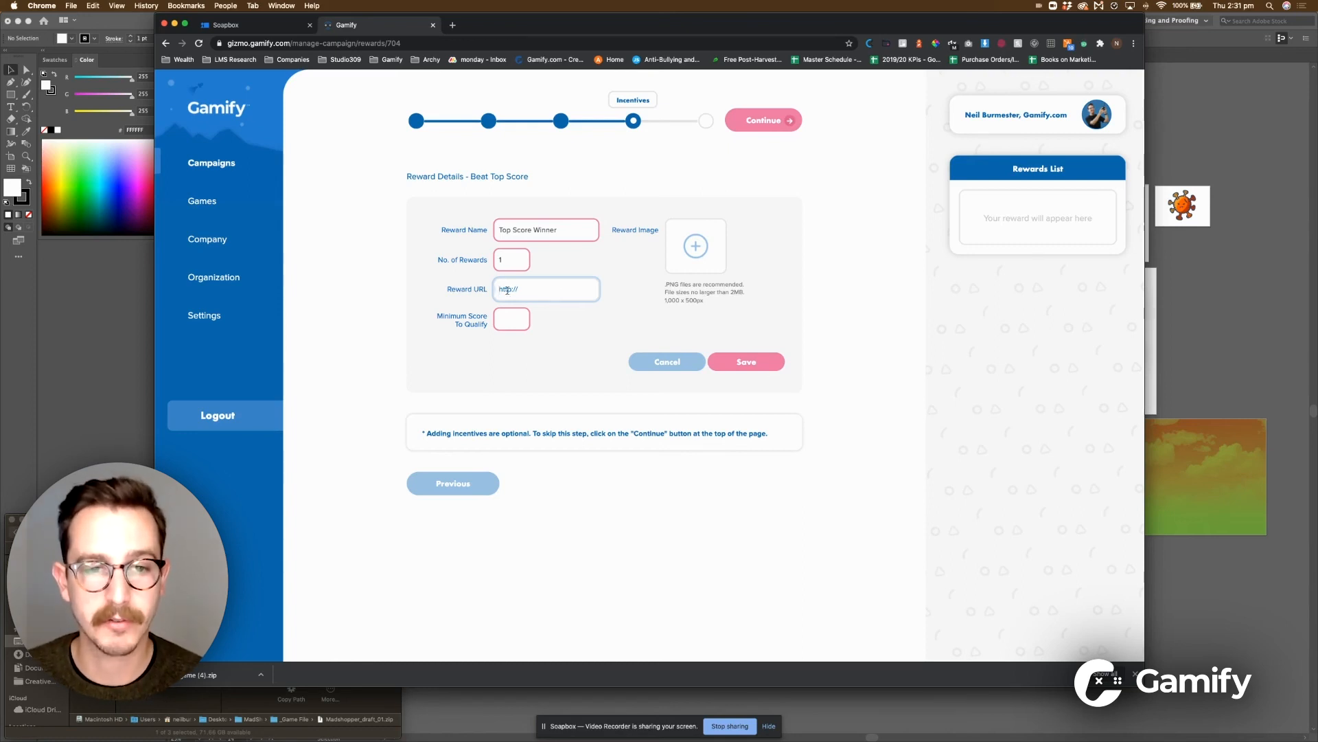
pyautogui.click(512, 320)
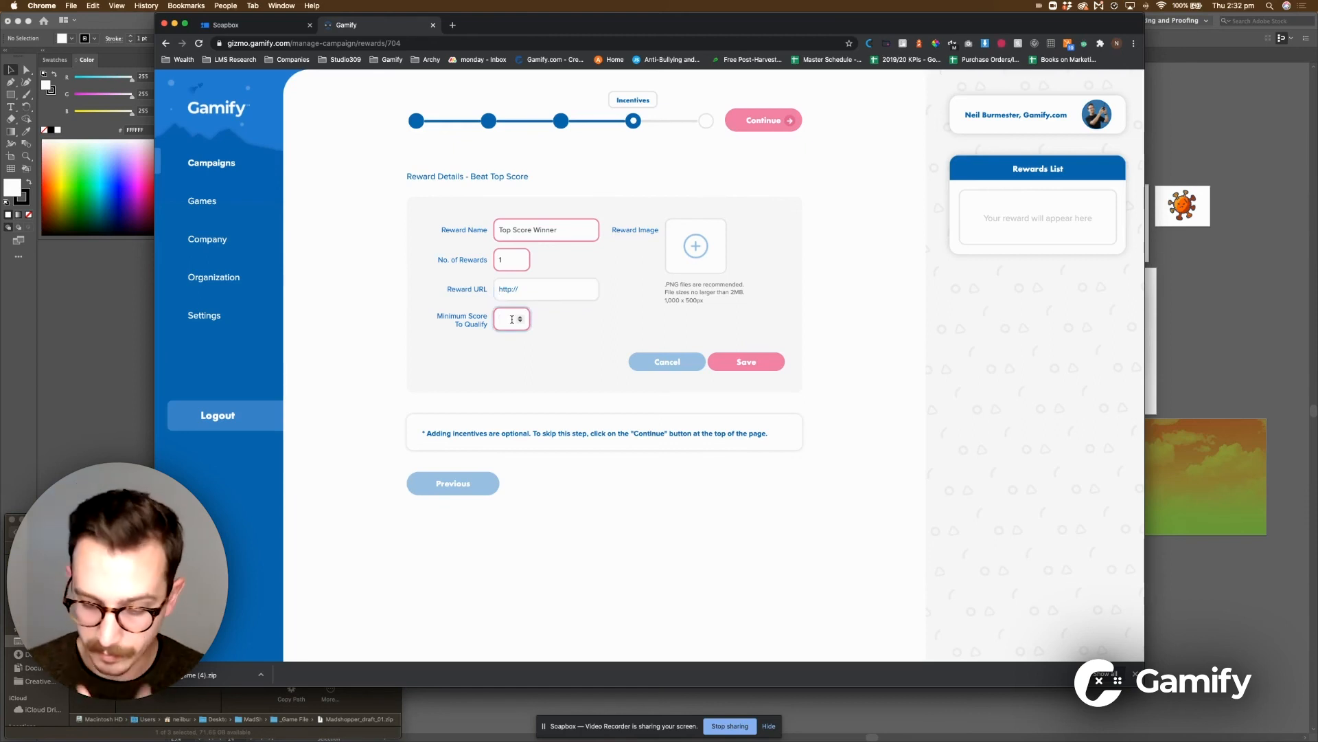
pyautogui.write('200')
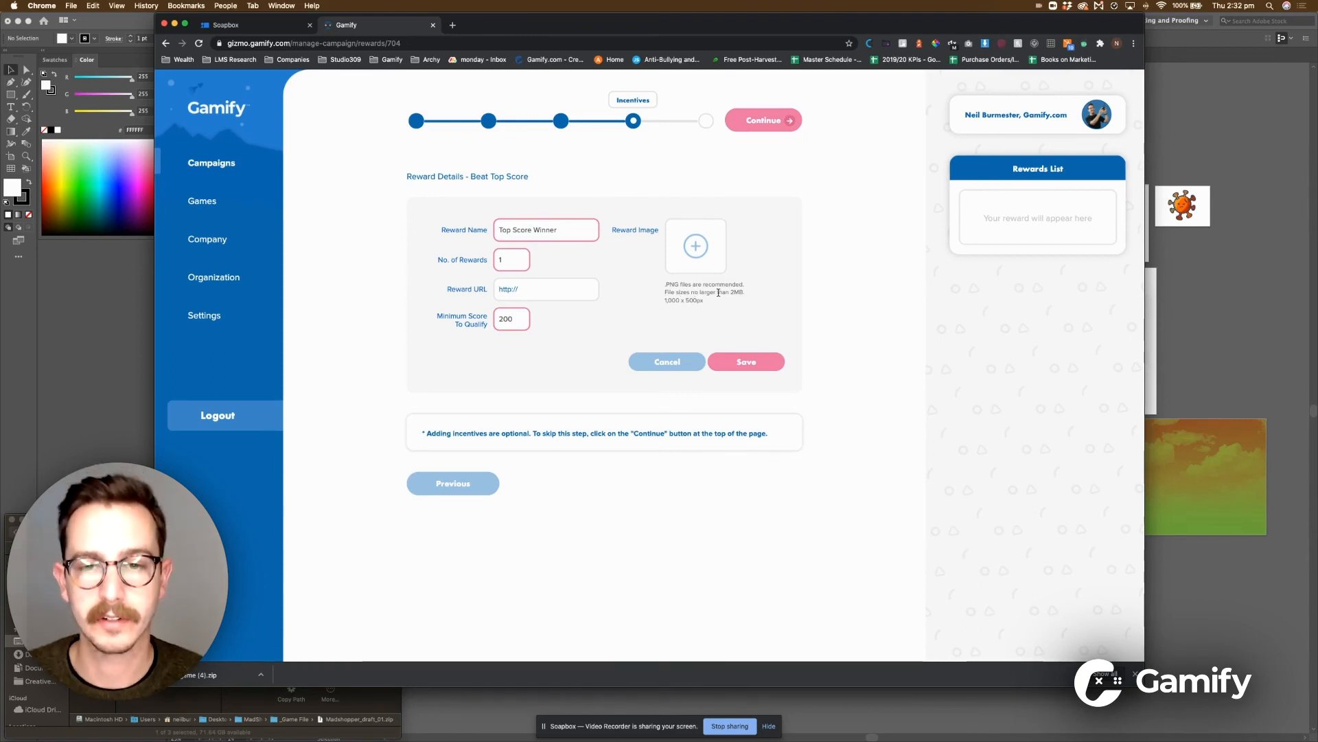
pyautogui.click(757, 368)
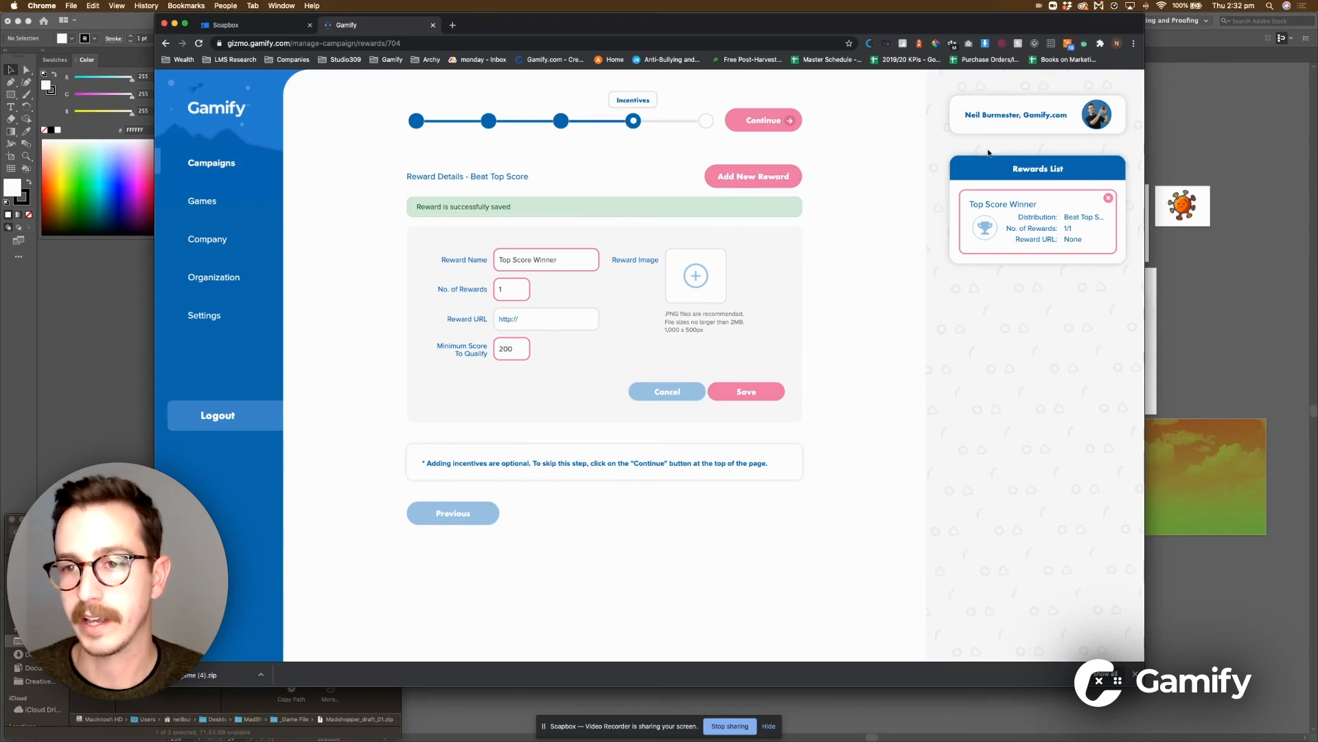
# Continue to the campaign review, agree to the Terms and Conditions, and publish the game.
pyautogui.click(764, 119)
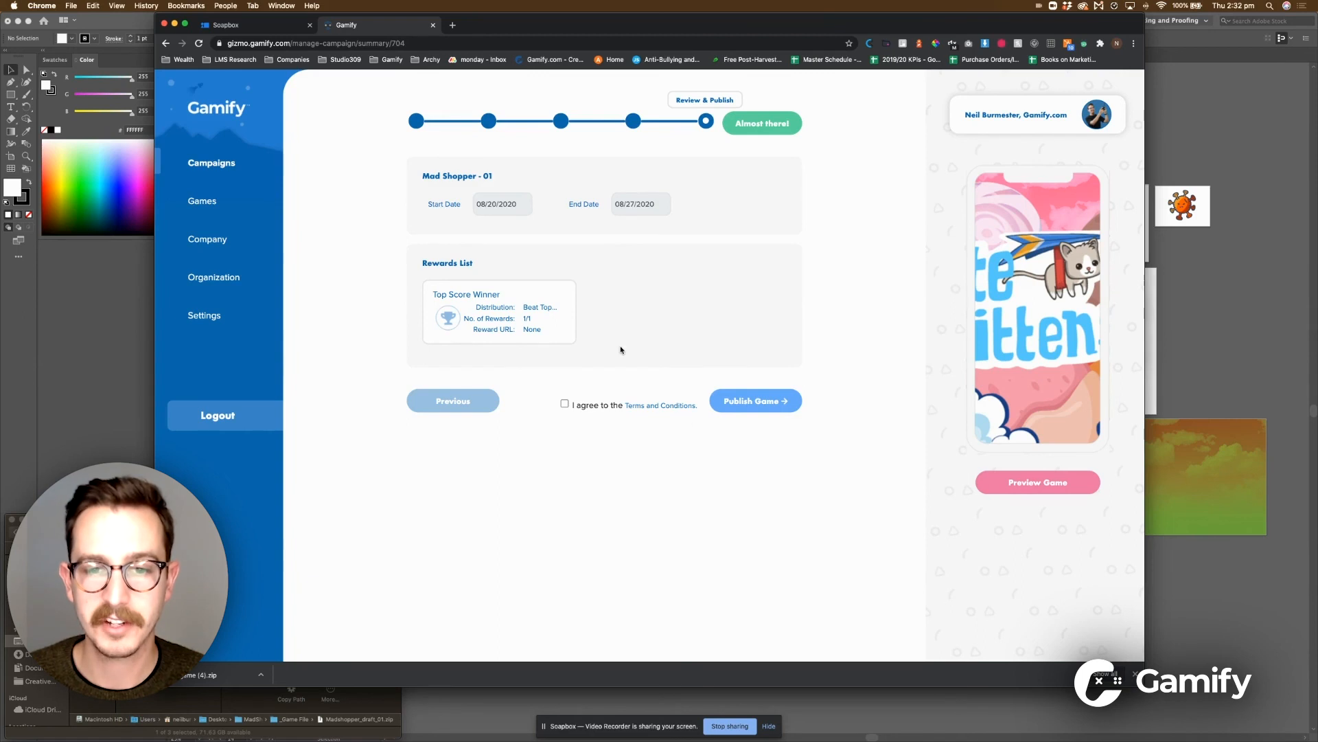
pyautogui.click(565, 405)
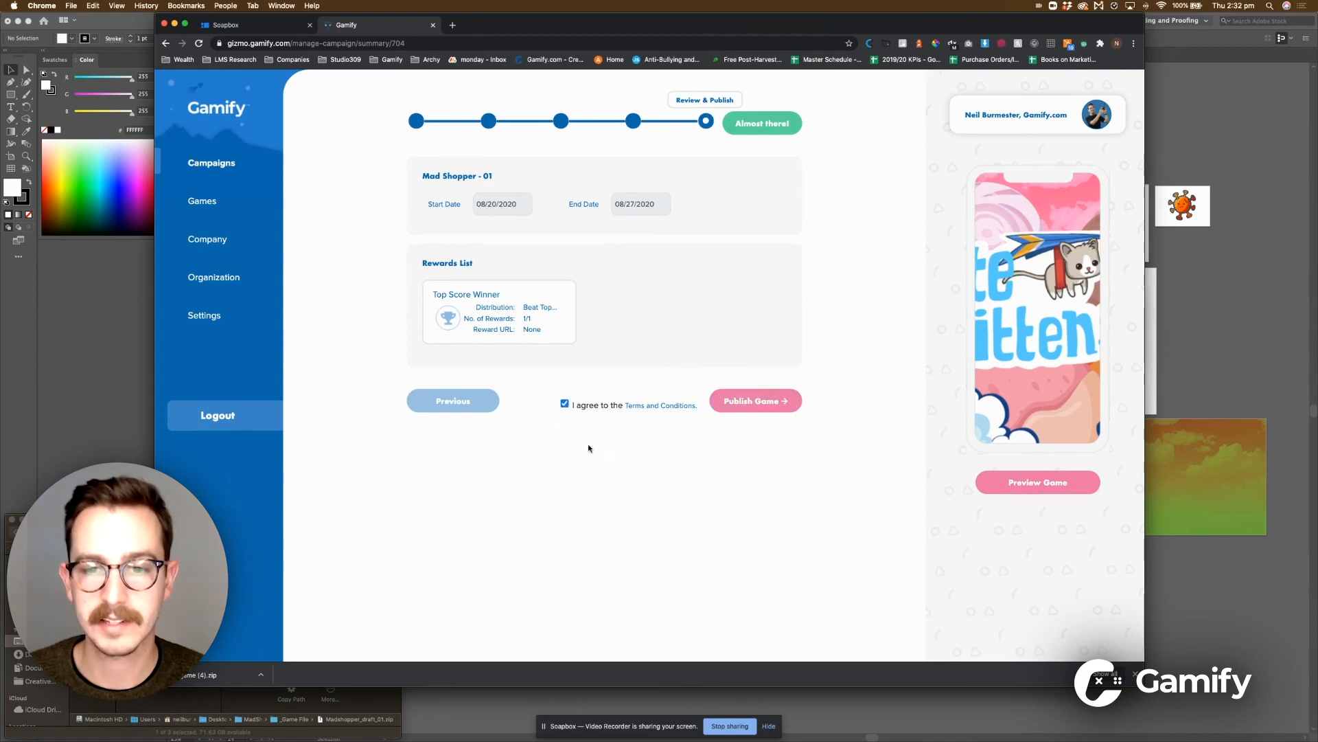
pyautogui.click(785, 405)
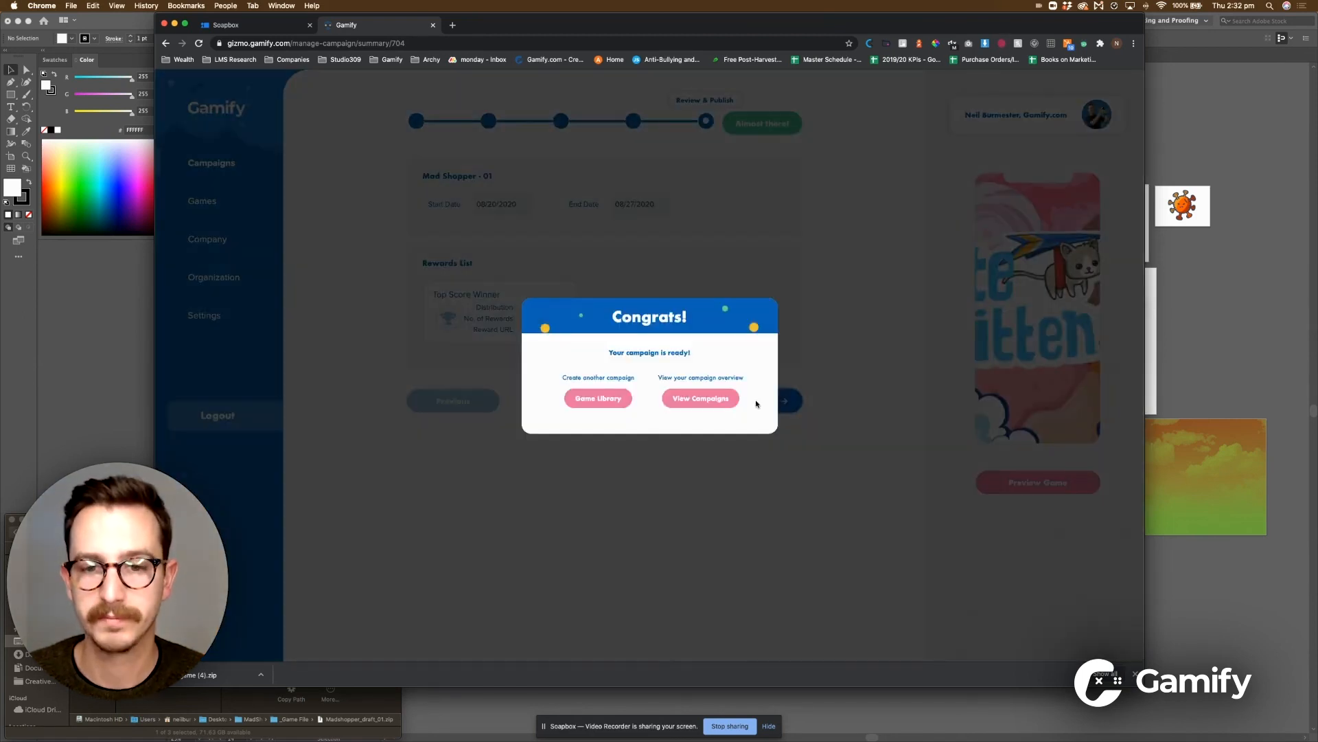
# View the campaigns overview and open the dashboard of the Mad Shopper - 01 campaign.
pyautogui.click(719, 399)
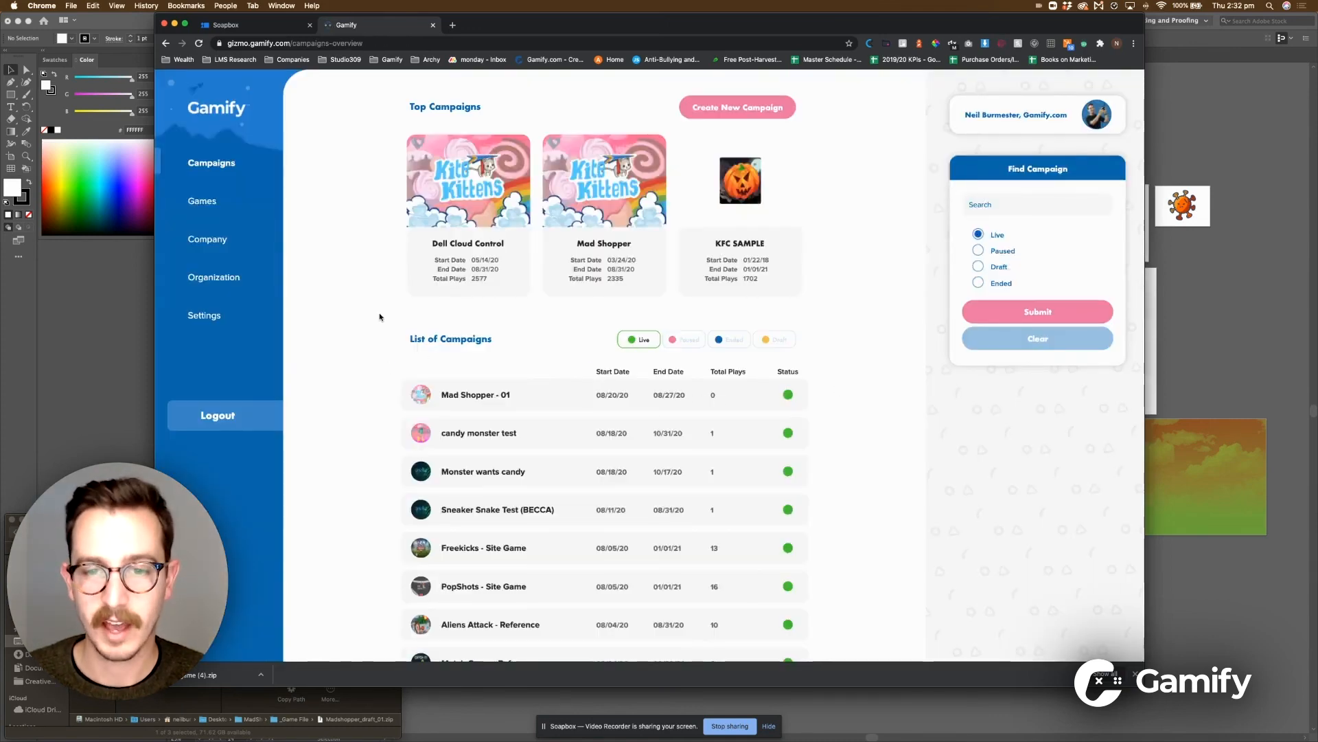
pyautogui.scroll(-1, 381, 317)
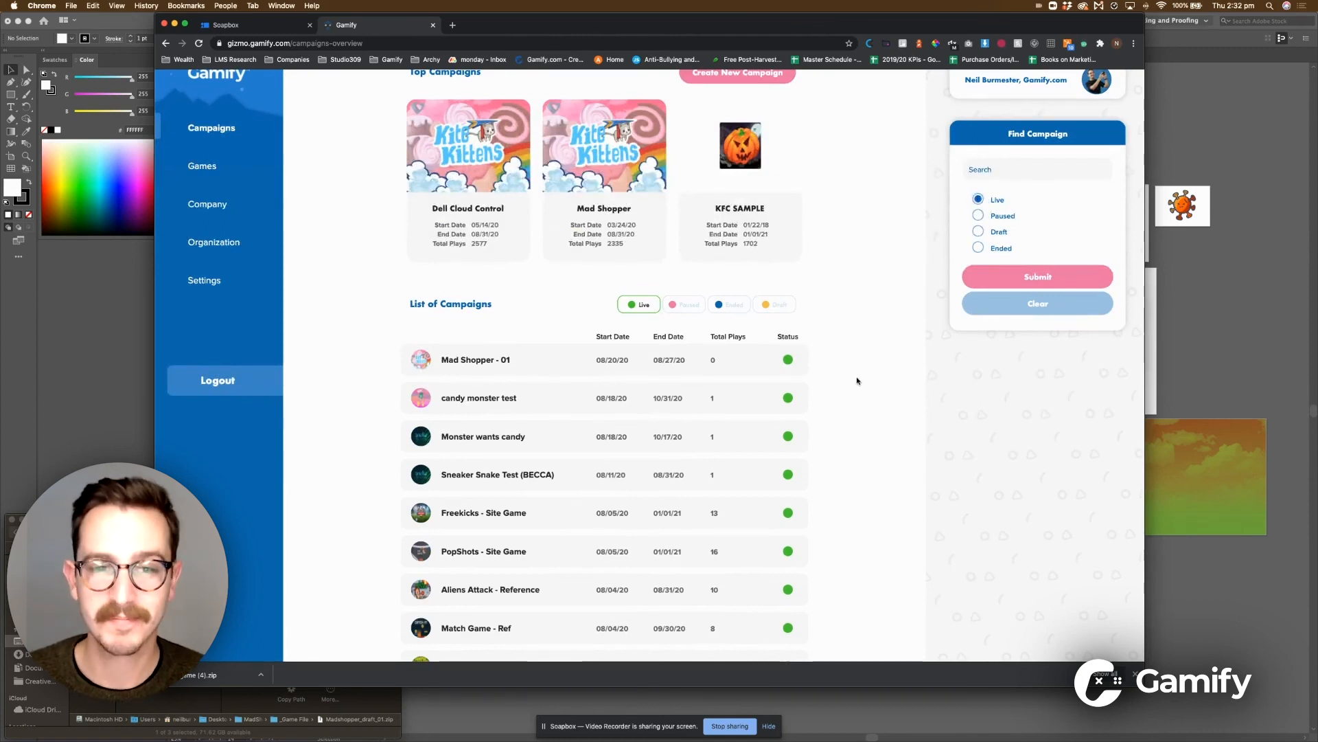
pyautogui.click(477, 364)
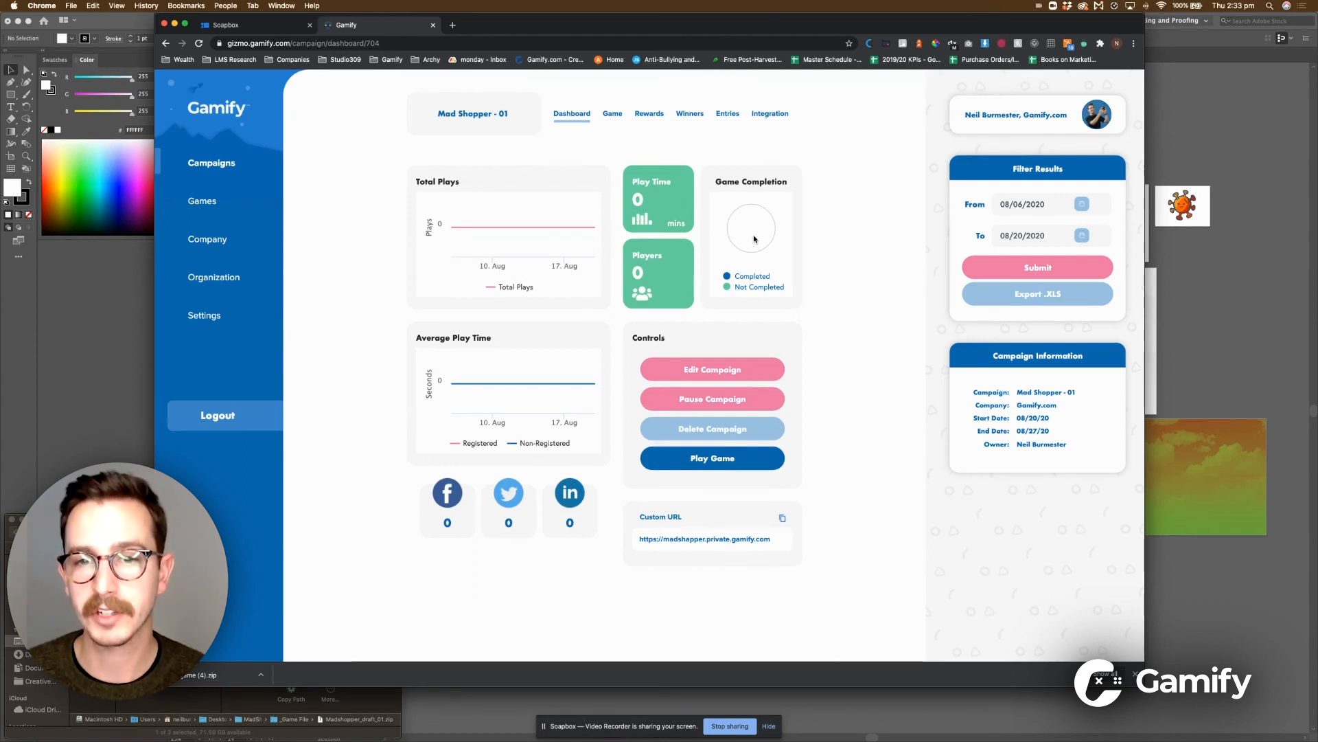
pyautogui.moveTo(752, 226)
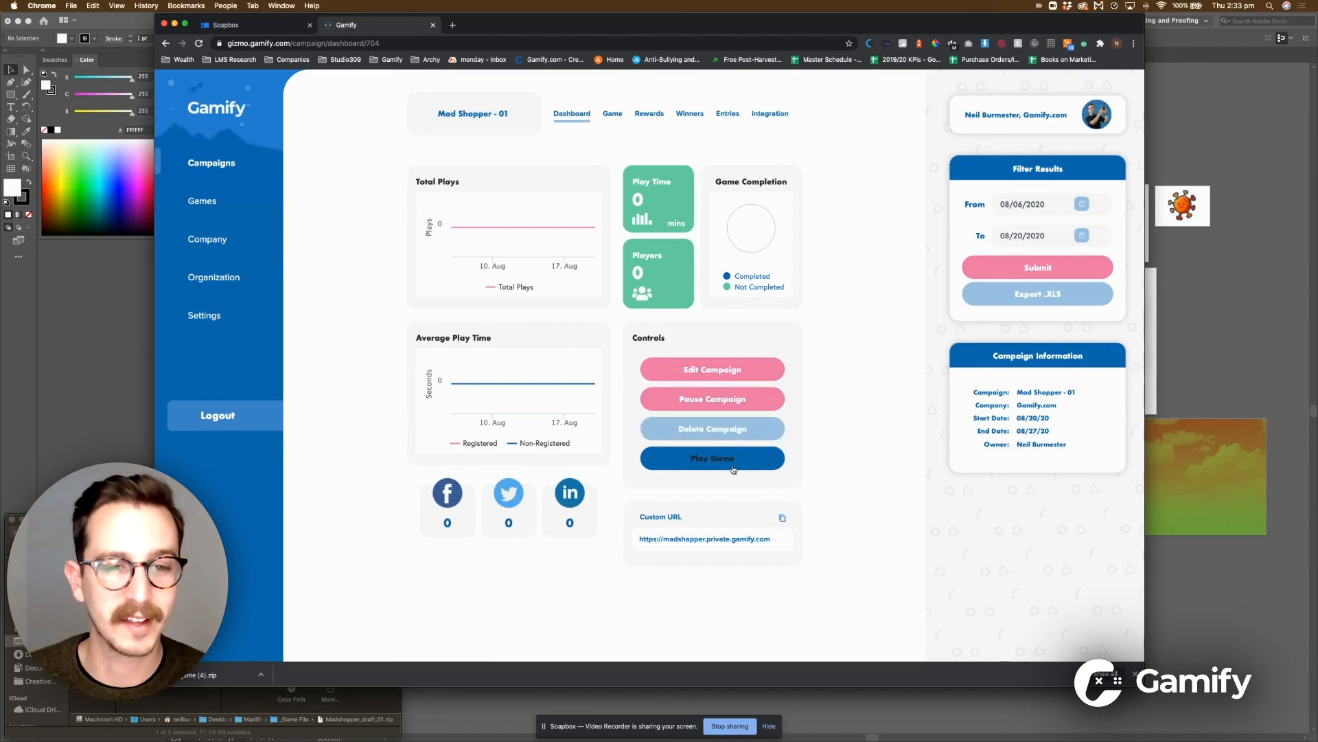
# Review the campaign's Game, Rewards, Winners, Entries and Integration pages, and return to the campaigns overview.
pyautogui.click(615, 115)
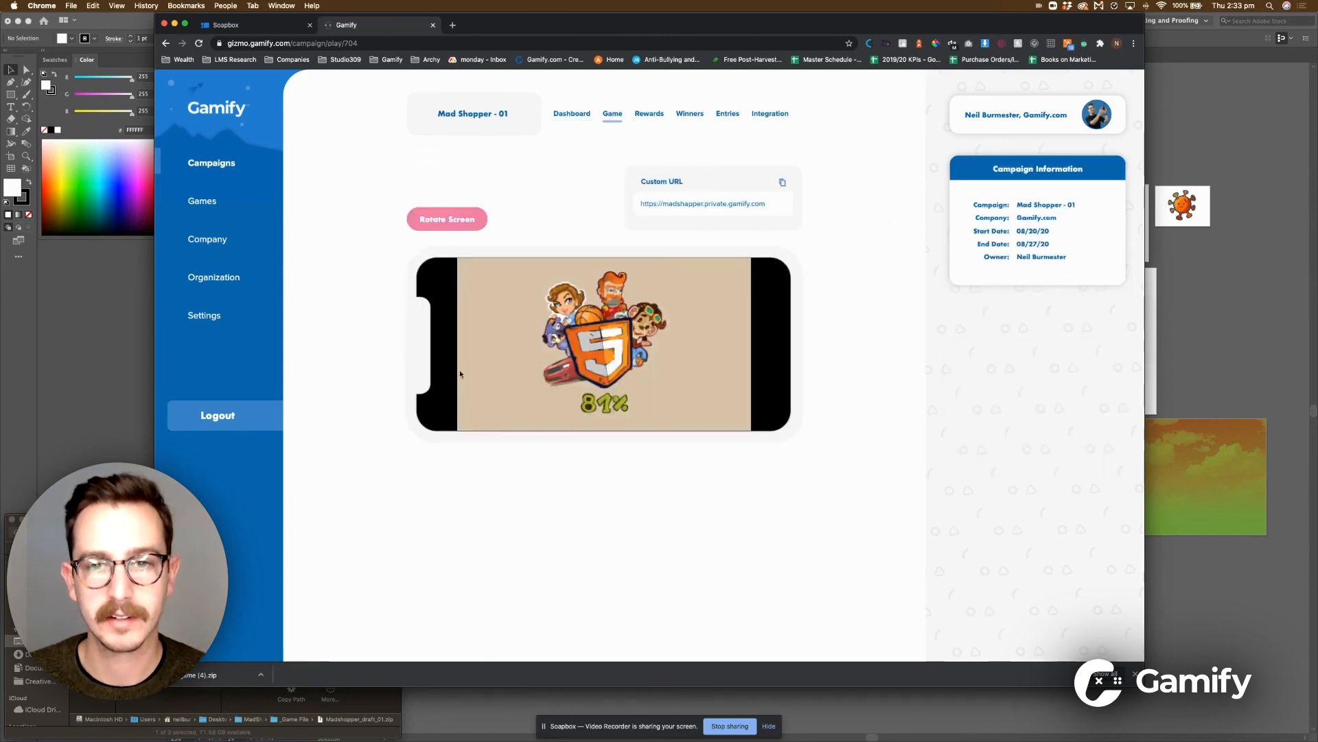
pyautogui.click(649, 111)
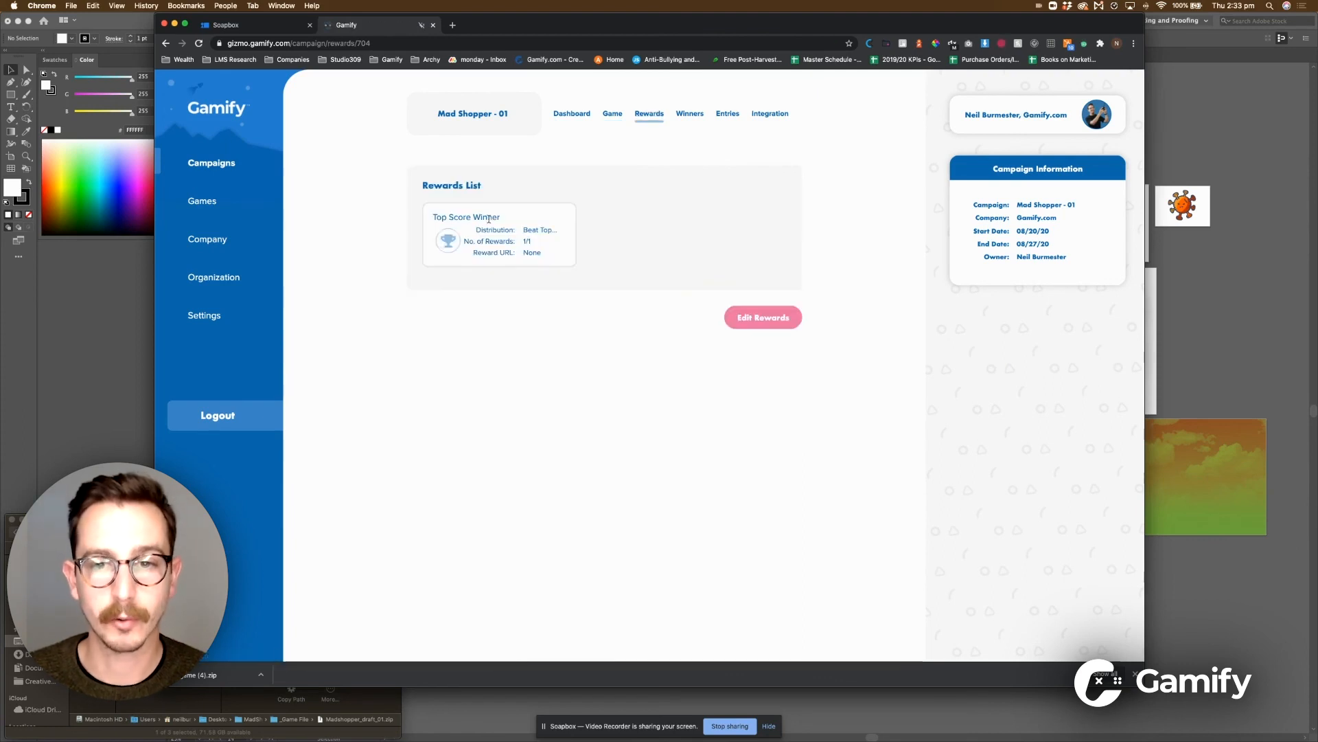
pyautogui.click(686, 115)
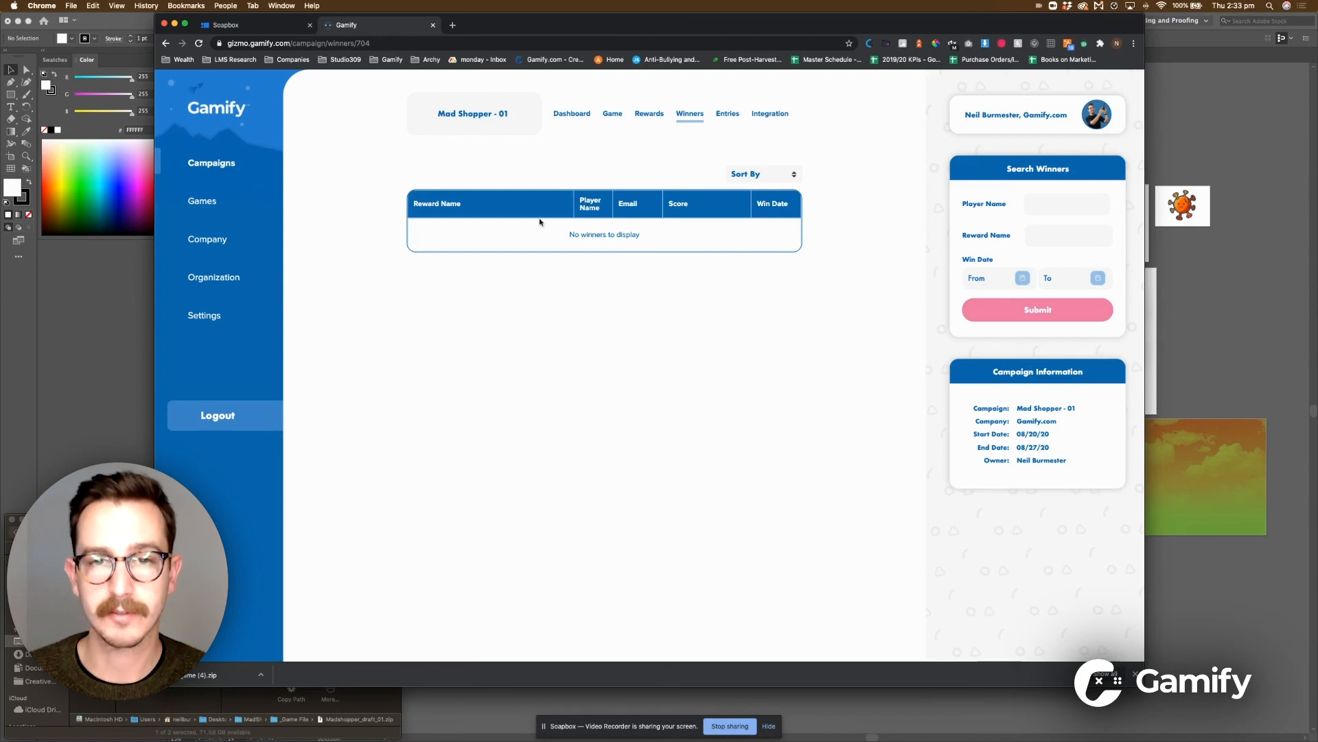
pyautogui.click(728, 114)
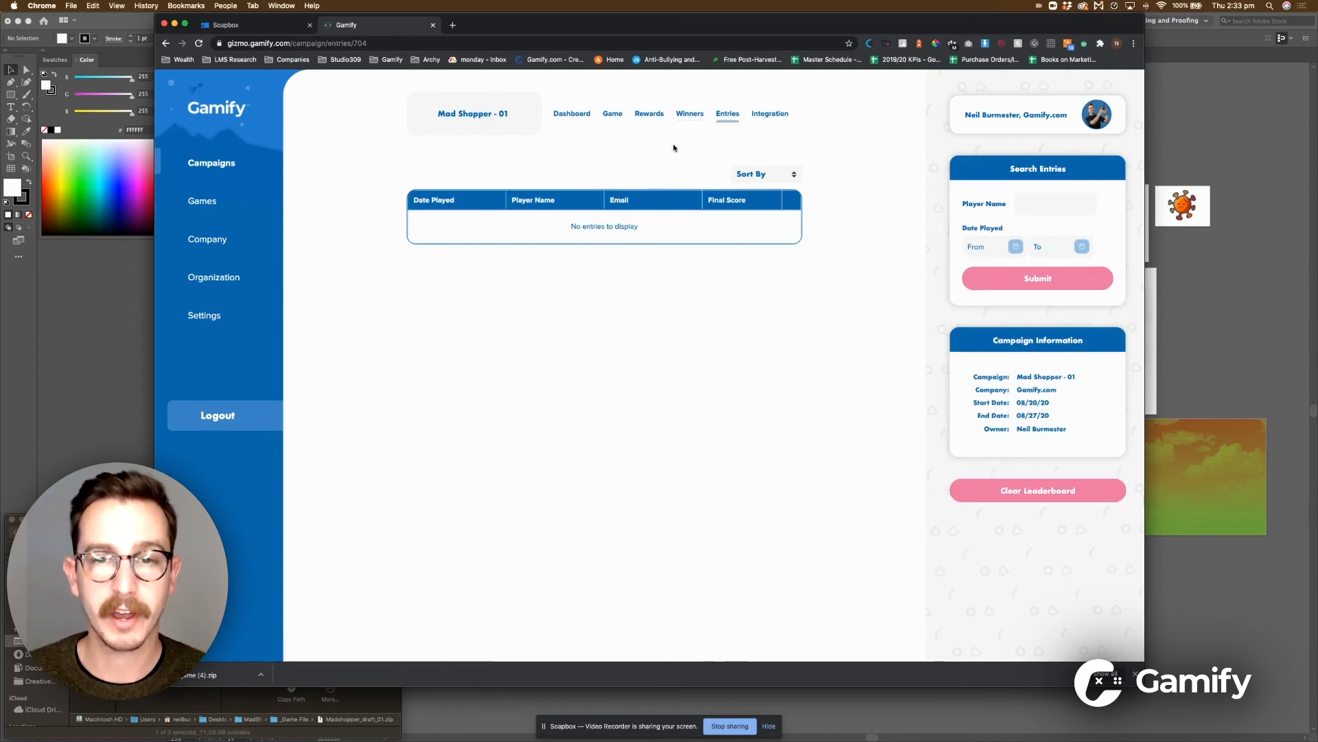
pyautogui.click(770, 115)
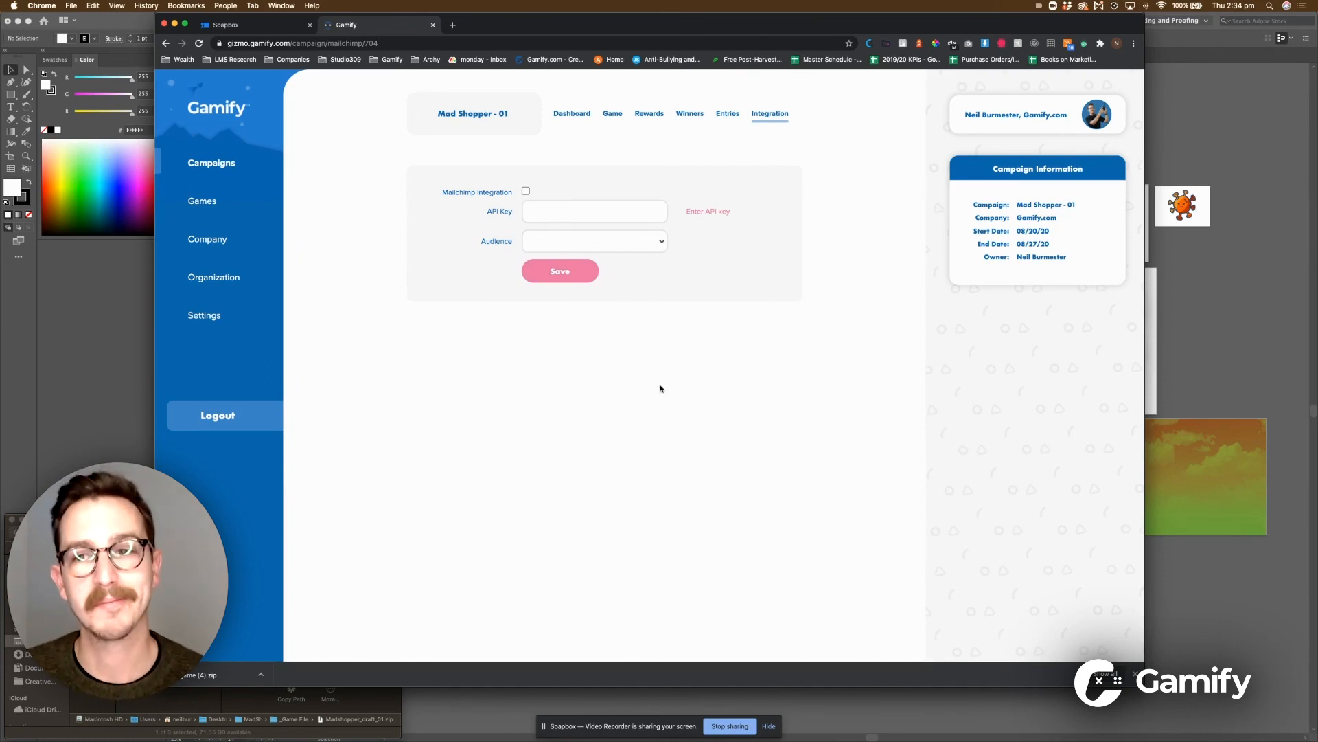
pyautogui.click(221, 165)
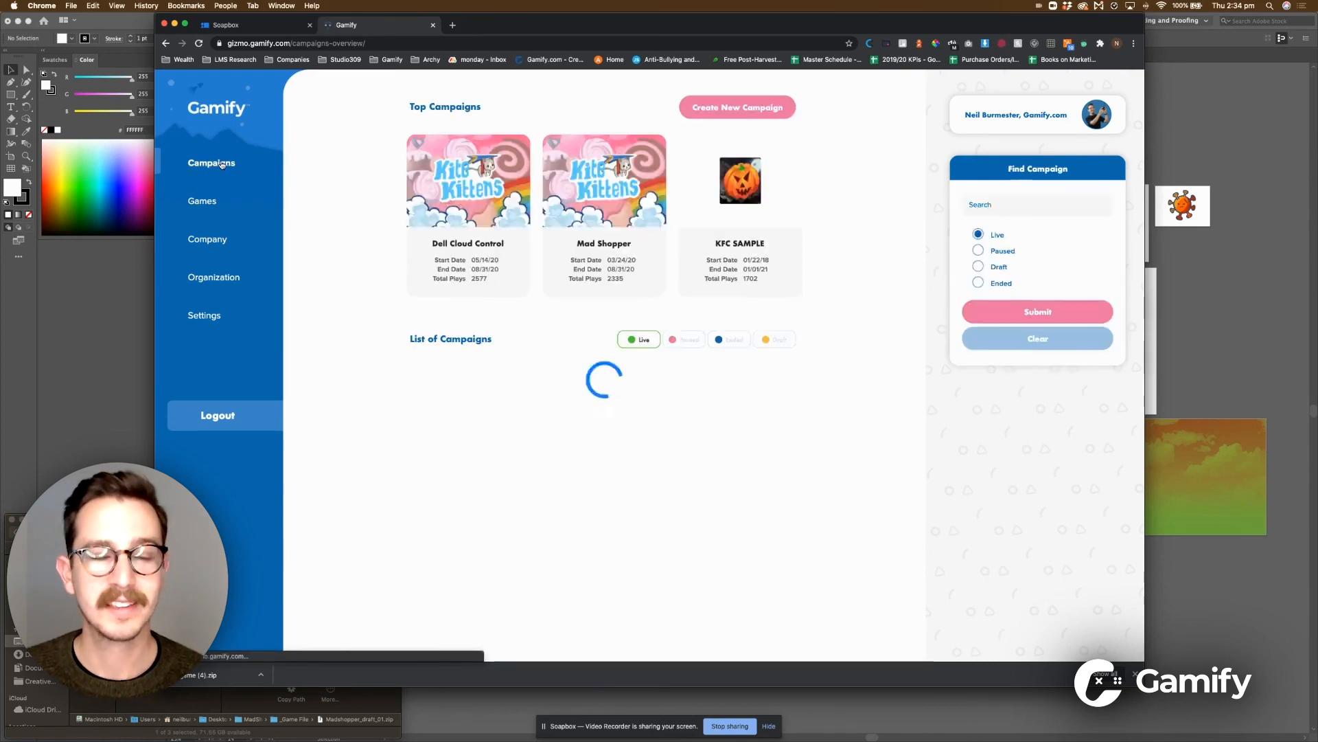